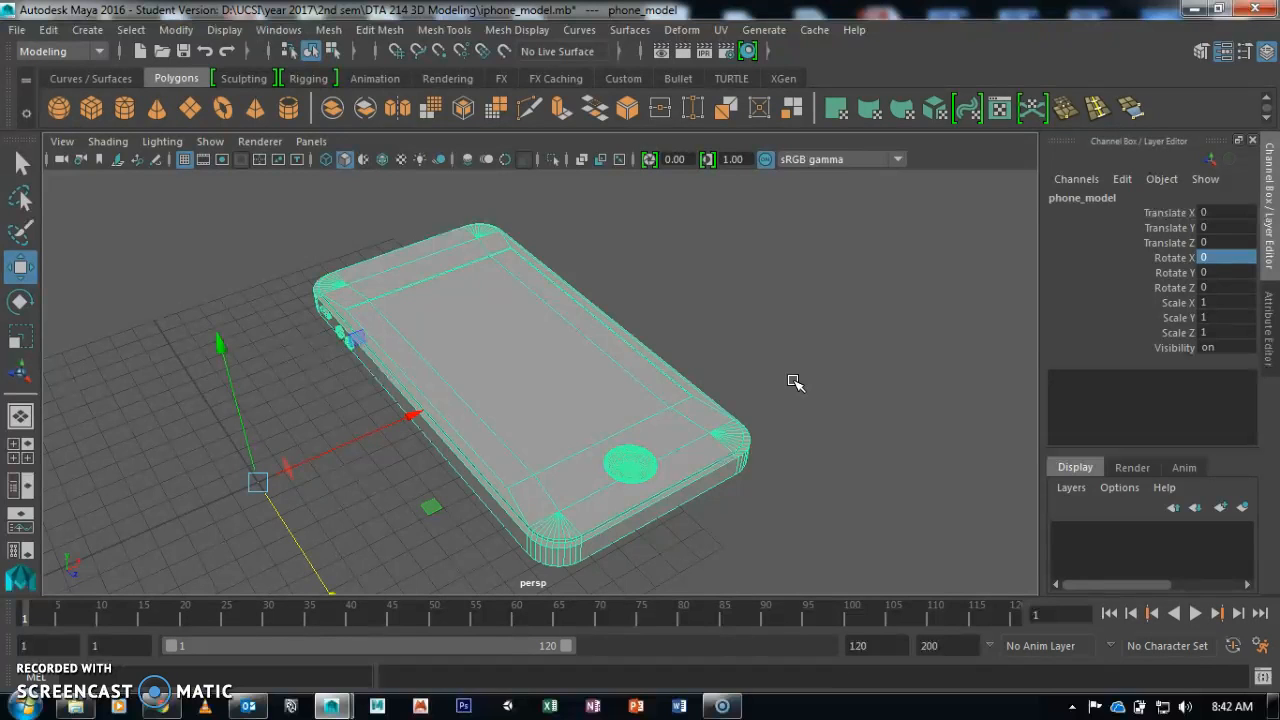
- Inspect the finished phone model in the perspective view from the front, the top and the side buttons
{"action": "mouse_move", "coordinate": [751, 369]}
{"action": "left_mouse_down", "text": "alt"}
{"action": "mouse_move", "coordinate": [574, 346]}
{"action": "mouse_move", "coordinate": [614, 363]}
{"action": "mouse_move", "coordinate": [791, 354]}
{"action": "mouse_move", "coordinate": [757, 320]}
{"action": "mouse_move", "coordinate": [779, 441]}
{"action": "mouse_move", "coordinate": [718, 404]}
{"action": "mouse_move", "coordinate": [714, 444]}
{"action": "mouse_move", "coordinate": [743, 420]}
{"action": "mouse_move", "coordinate": [752, 444]}
{"action": "mouse_move", "coordinate": [780, 357]}
{"action": "mouse_move", "coordinate": [794, 391]}
{"action": "mouse_move", "coordinate": [753, 348]}
{"action": "left_mouse_up", "text": "alt"}
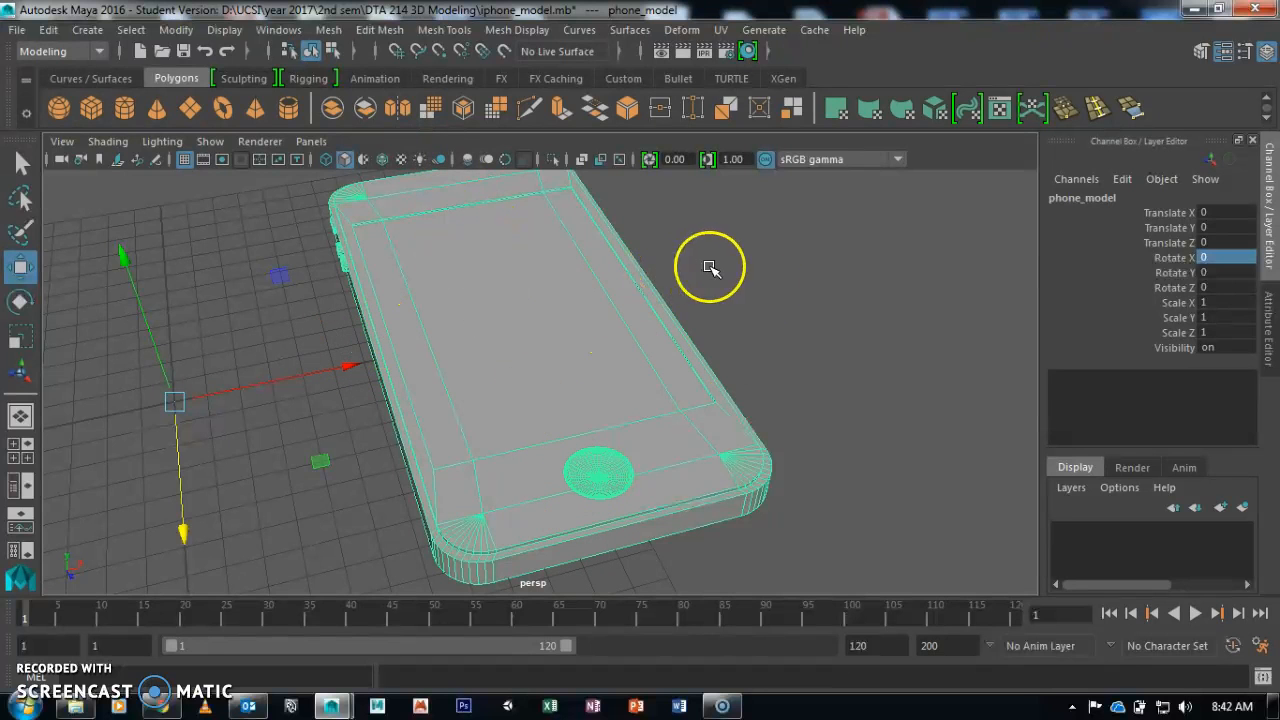
{"action": "left_click_drag", "start_coordinate": [777, 366], "coordinate": [775, 372], "text": "alt"}
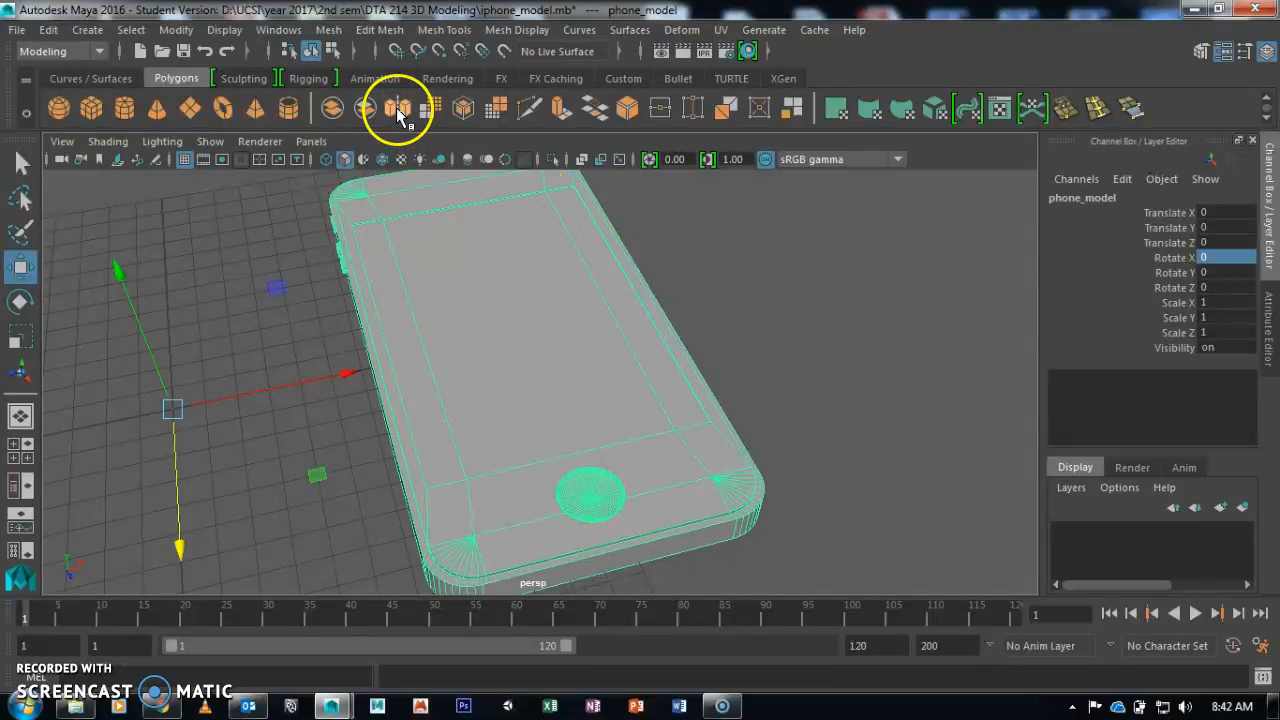
{"action": "left_click_drag", "start_coordinate": [586, 289], "coordinate": [557, 277], "text": "alt"}
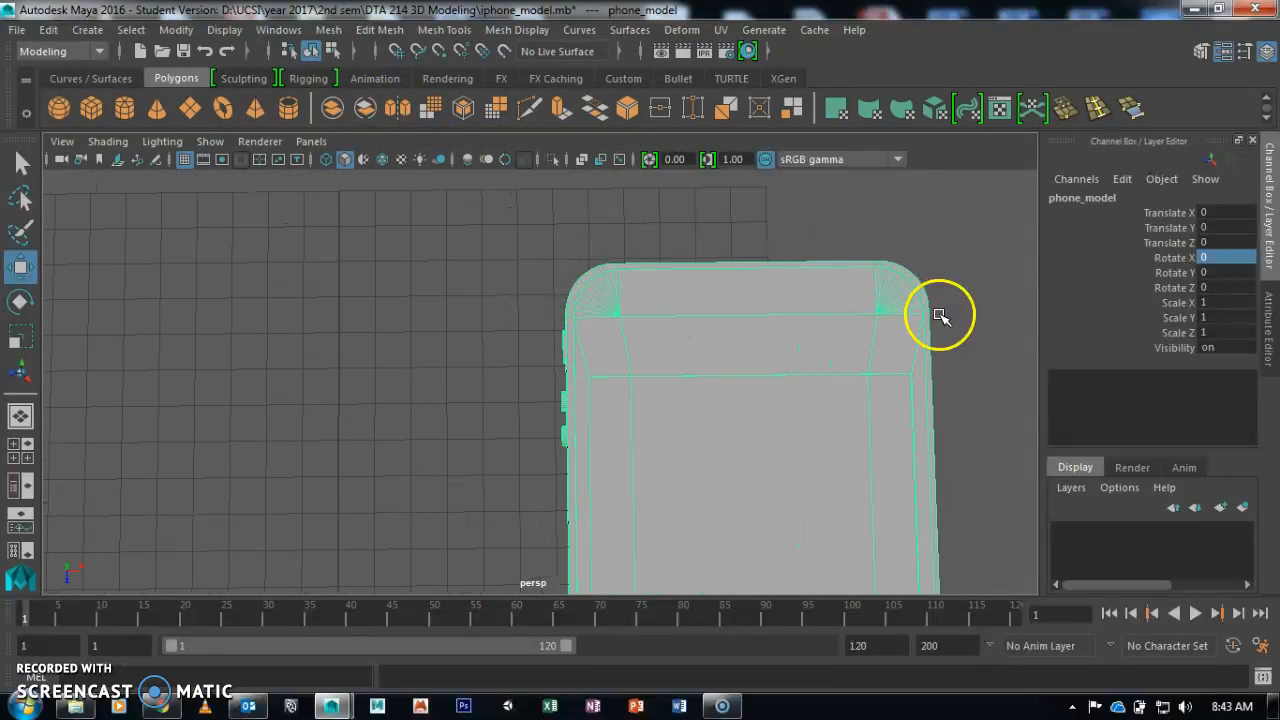
{"action": "left_click_drag", "start_coordinate": [727, 369], "coordinate": [674, 346], "text": "alt"}
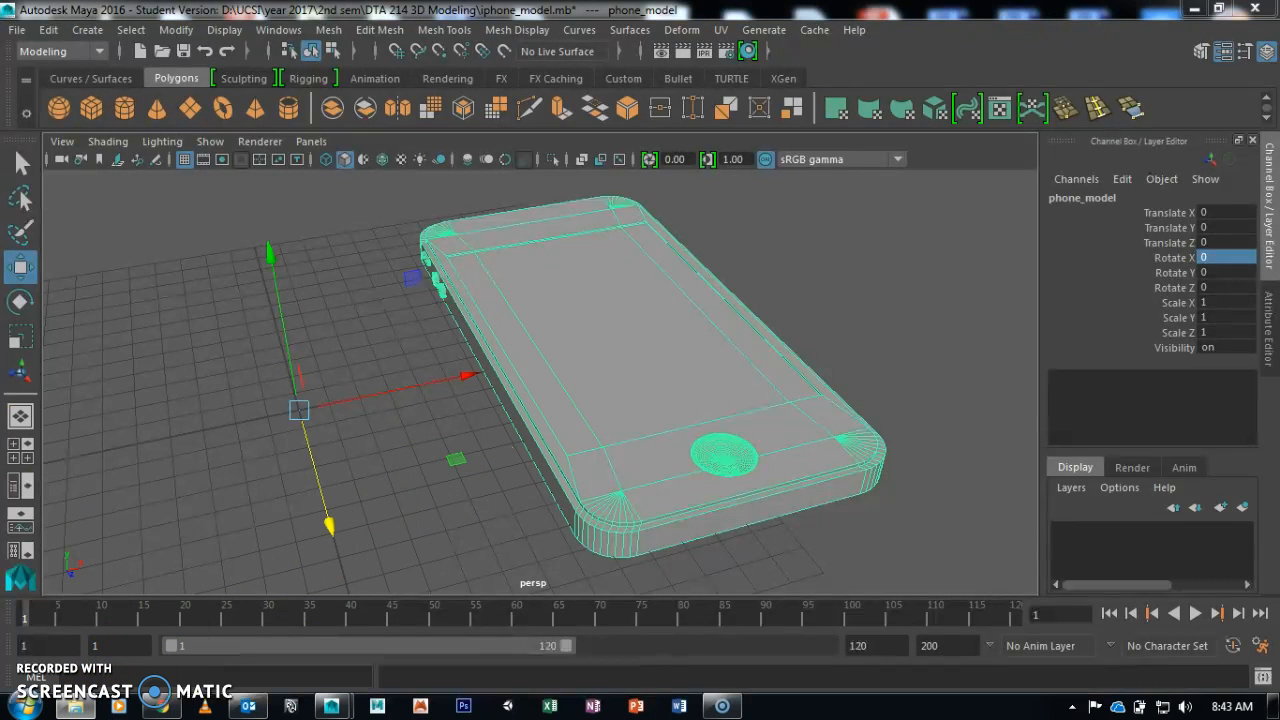
- Open perspective.jpg full-screen in Windows Photo Viewer and compare it with top.png to study the phone's shape and details
{"action": "left_click_drag", "start_coordinate": [2, 180], "coordinate": [929, 120]}
{"action": "left_click", "coordinate": [560, 290]}
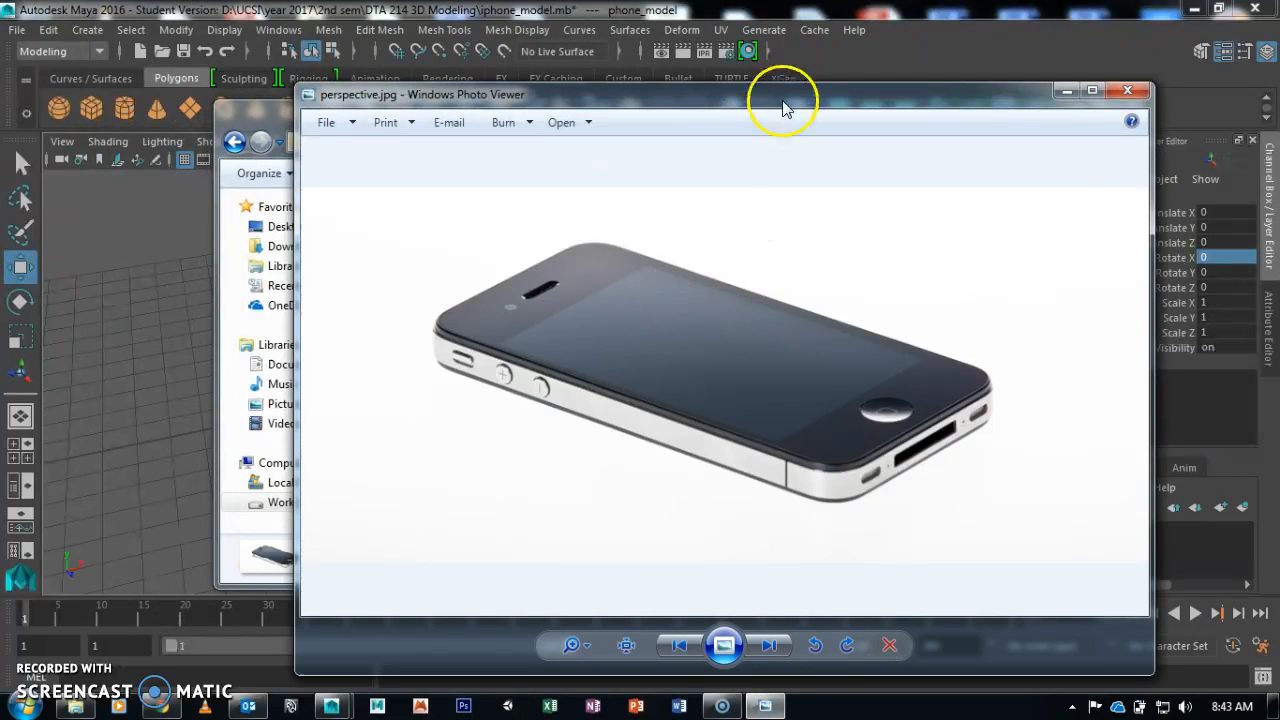
{"action": "double_click", "coordinate": [784, 104]}
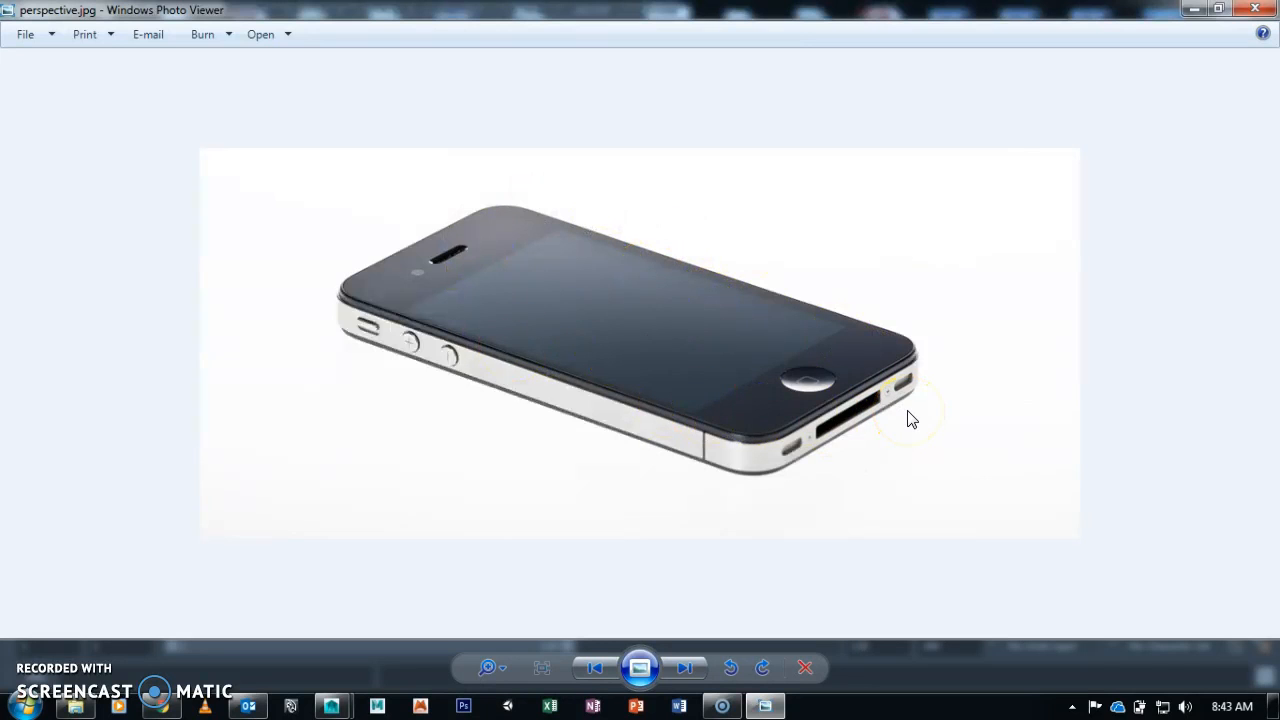
{"action": "key", "text": "Right"}
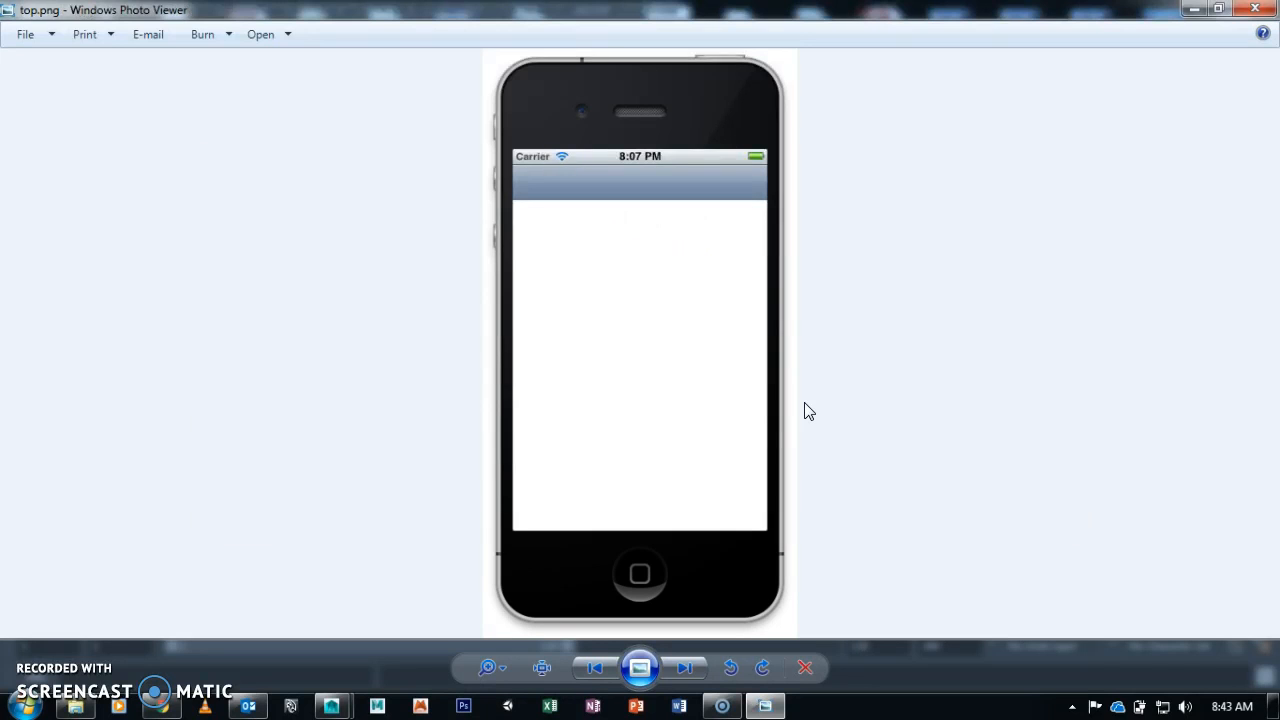
{"action": "key", "text": "Left"}
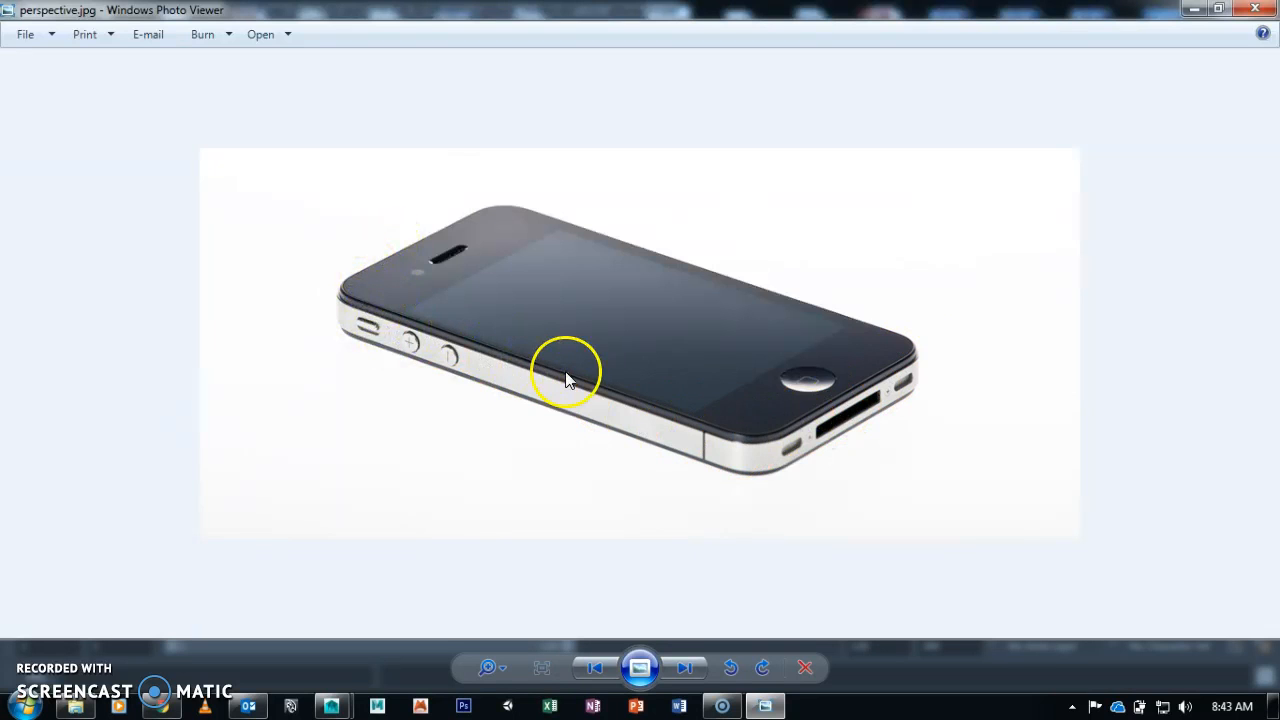
{"action": "key", "text": "Right"}
{"action": "key", "text": "Left"}
{"action": "key", "text": "Right"}
{"action": "key", "text": "Left"}
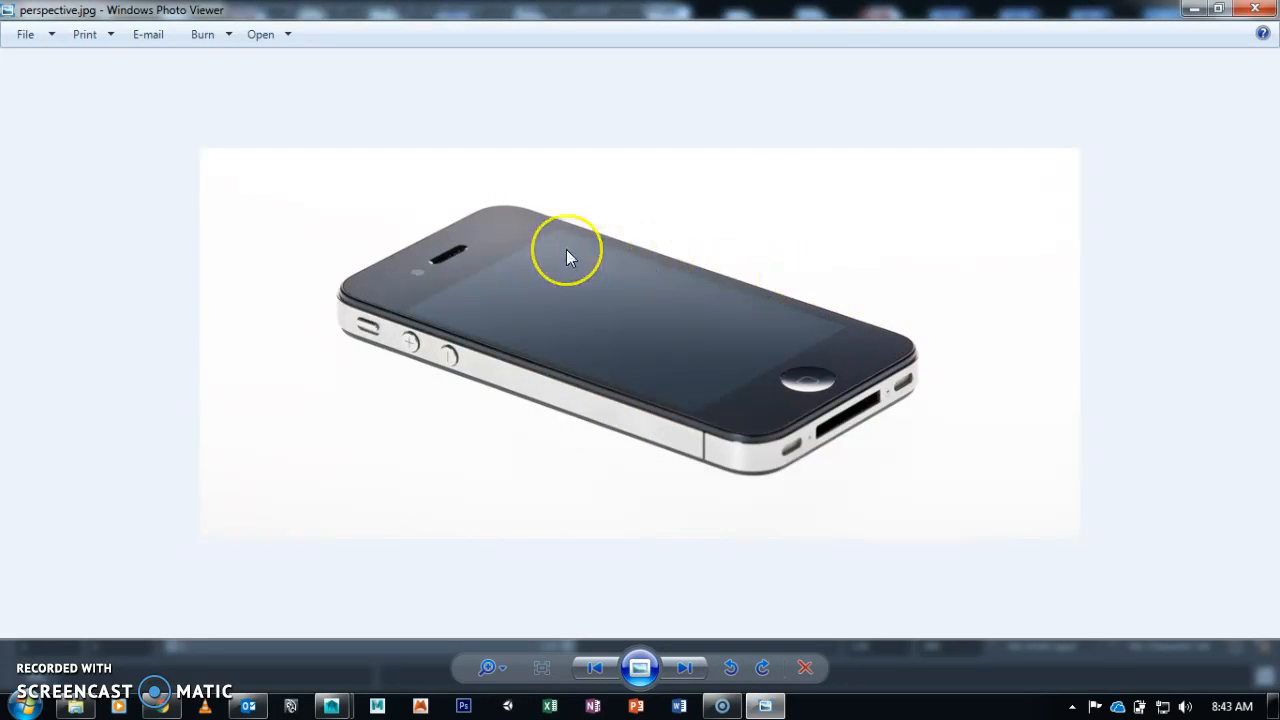
{"action": "key", "text": "Right"}
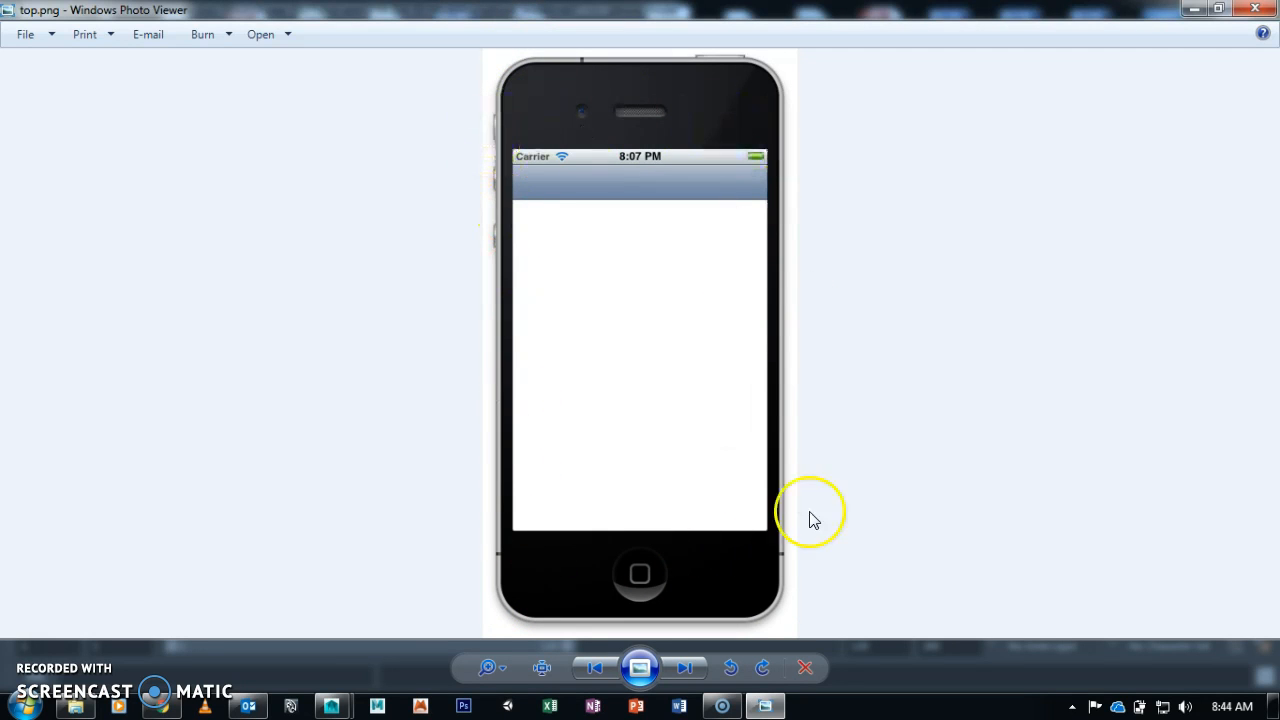
- Switch back to Maya and start a new empty scene in place of the phone model scene
{"action": "mouse_move", "coordinate": [333, 707]}
{"action": "left_click", "coordinate": [449, 651]}
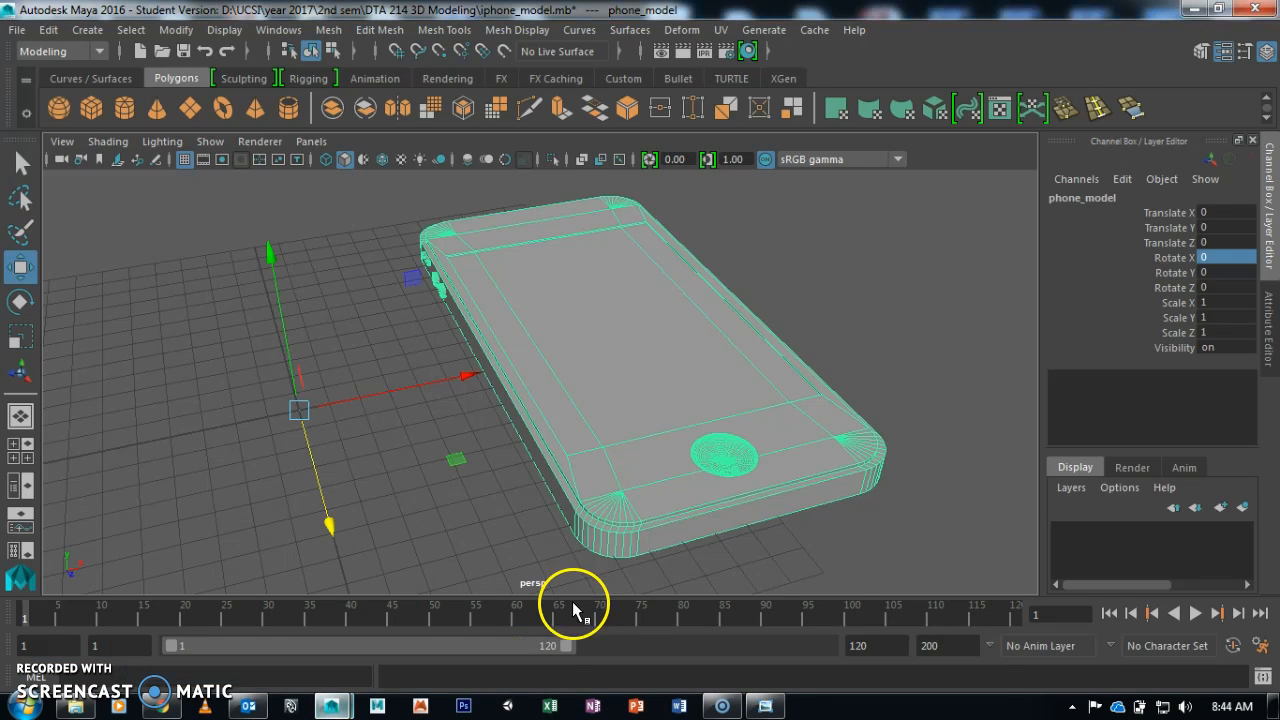
{"action": "left_click_drag", "start_coordinate": [623, 260], "coordinate": [560, 270], "text": "alt"}
{"action": "left_click", "coordinate": [18, 30]}
{"action": "left_click", "coordinate": [28, 58]}
{"action": "left_click", "coordinate": [645, 359]}
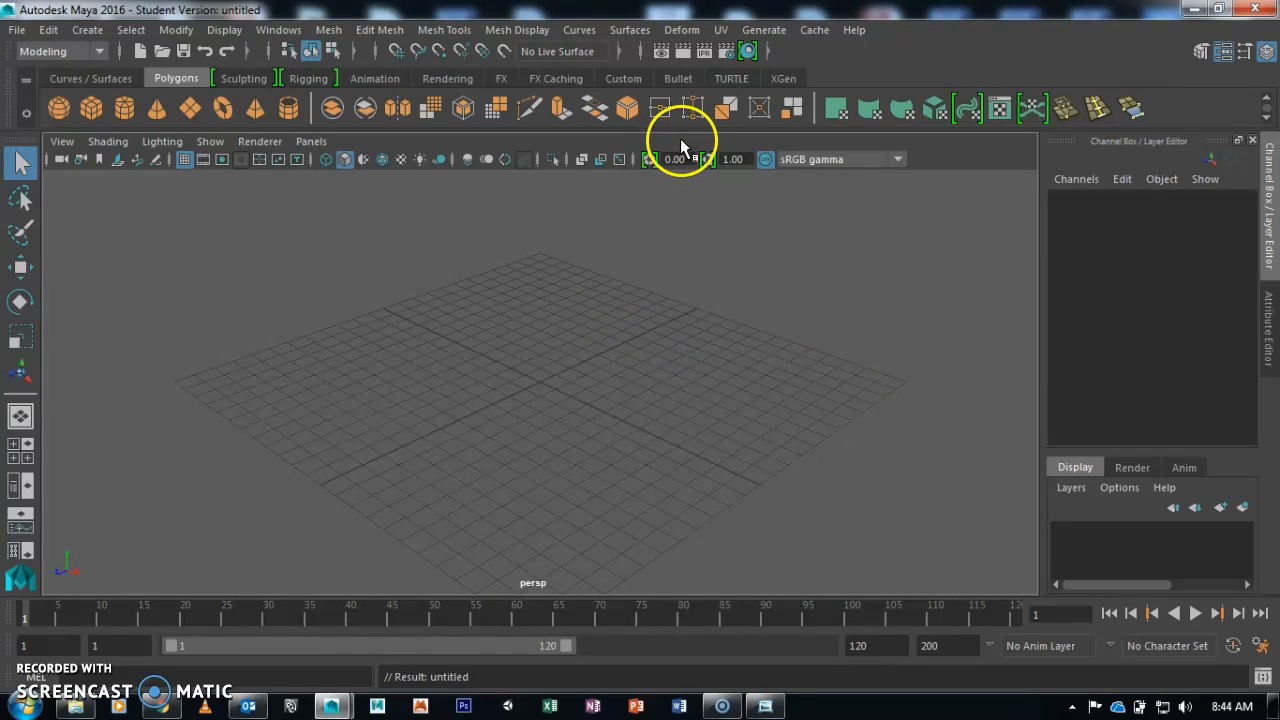
{"action": "left_click_drag", "start_coordinate": [660, 303], "coordinate": [543, 249], "text": "alt"}
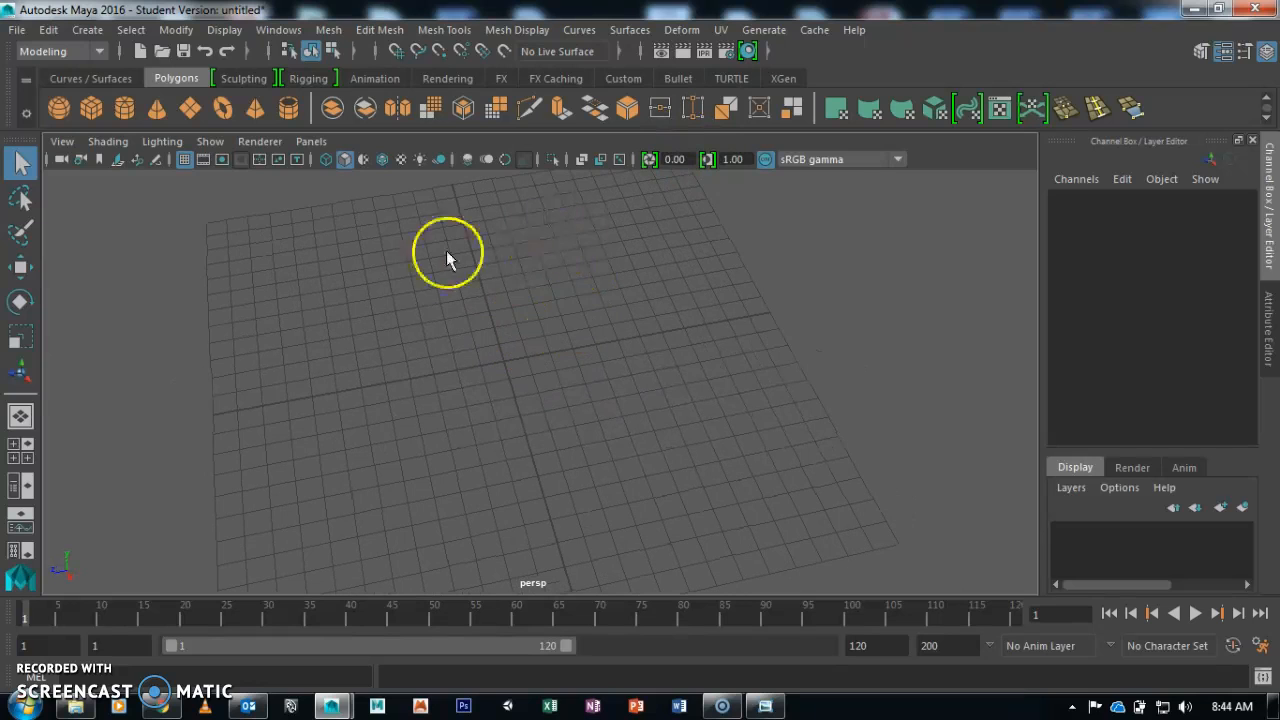
- Review front.jpg, perspective.jpg and top.png in the phone_images folder as reference images, and return to Maya
{"action": "left_click", "coordinate": [768, 702]}
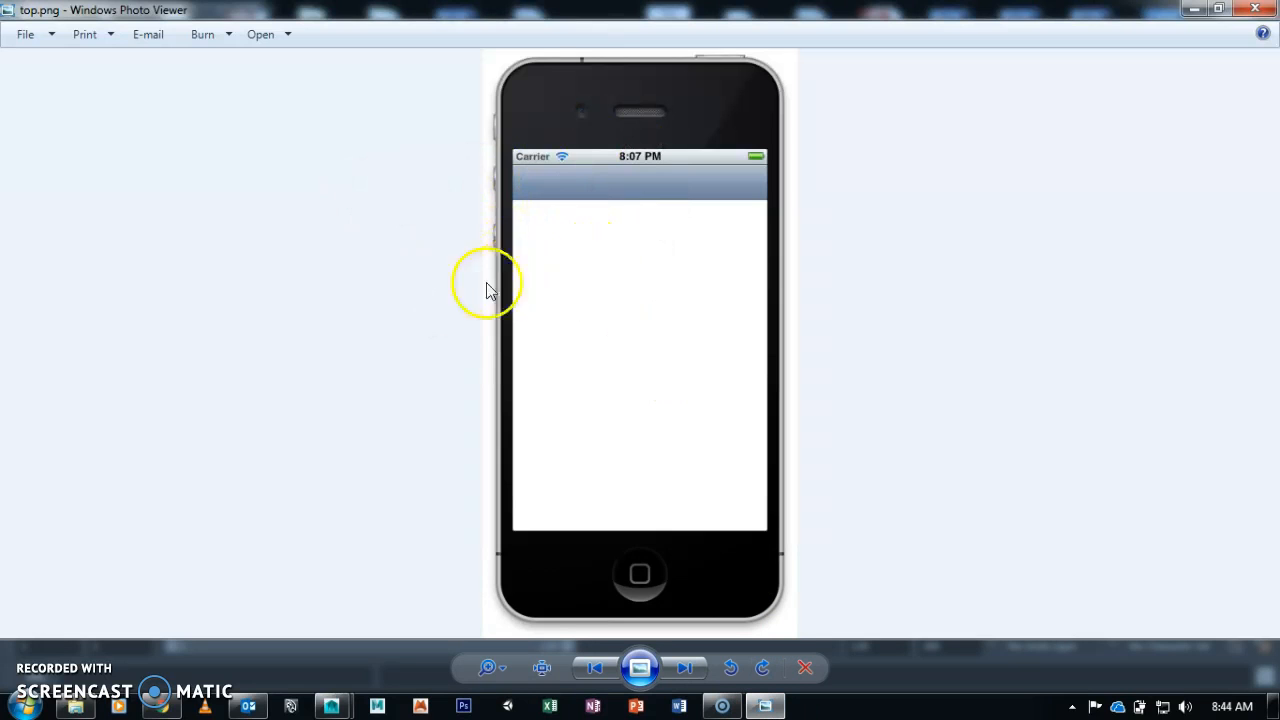
{"action": "left_click", "coordinate": [75, 706]}
{"action": "left_click", "coordinate": [428, 242]}
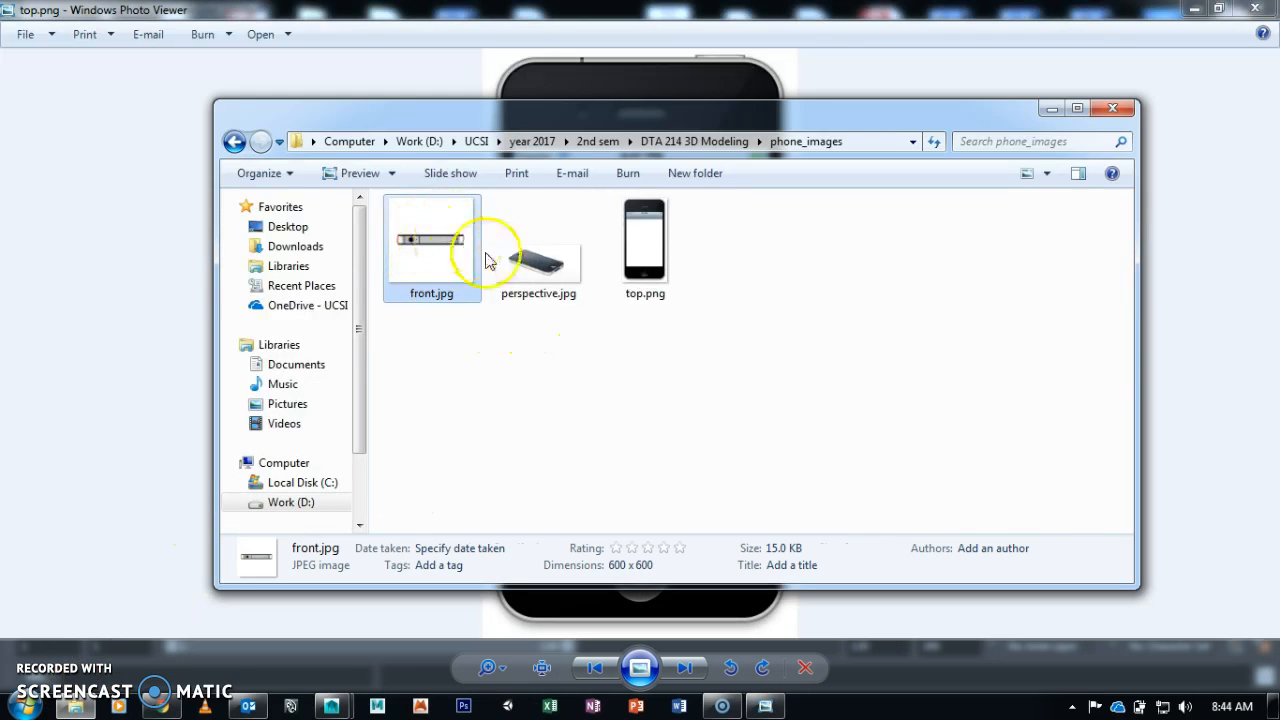
{"action": "left_click", "coordinate": [562, 276]}
{"action": "left_click", "coordinate": [660, 253]}
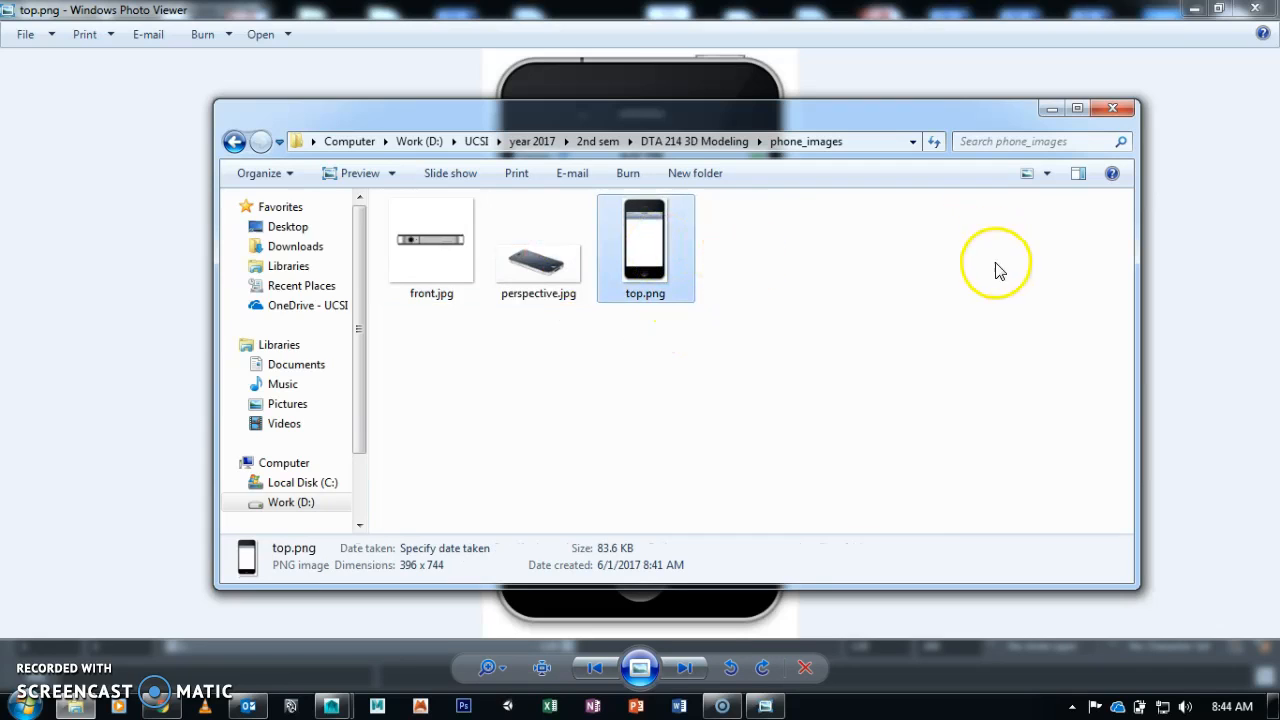
{"action": "left_click", "coordinate": [741, 252]}
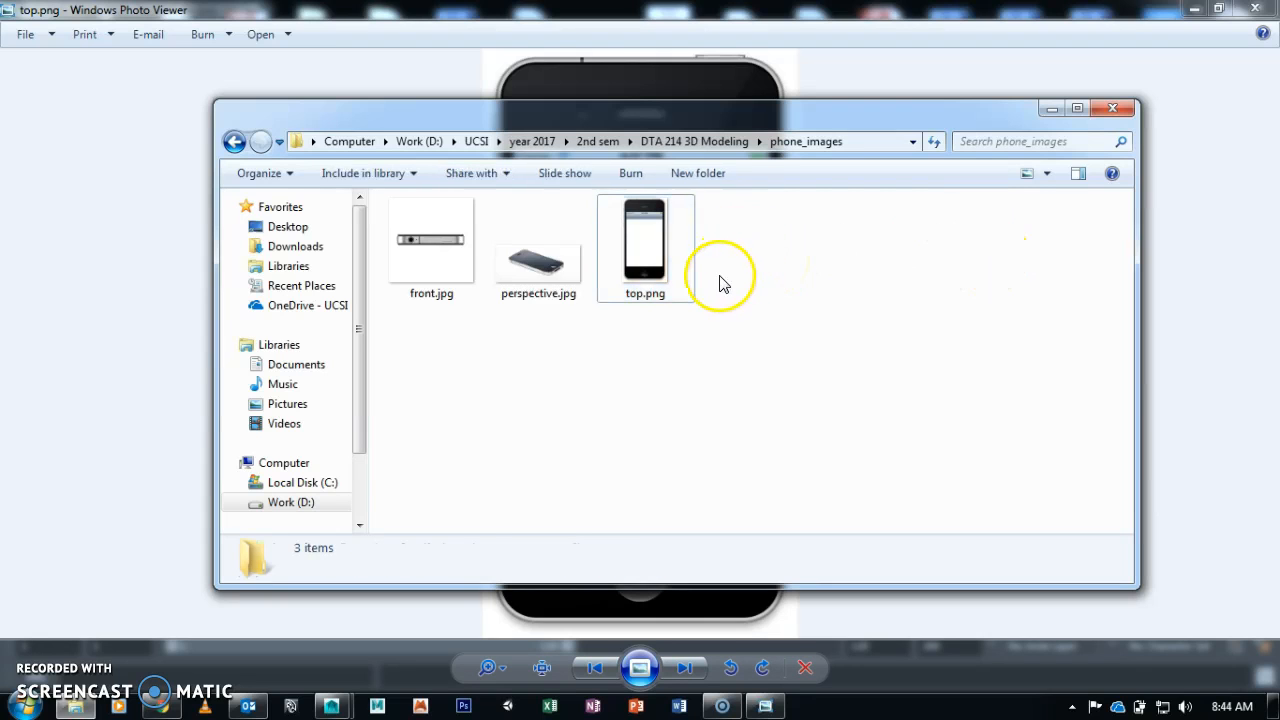
{"action": "left_click", "coordinate": [664, 250]}
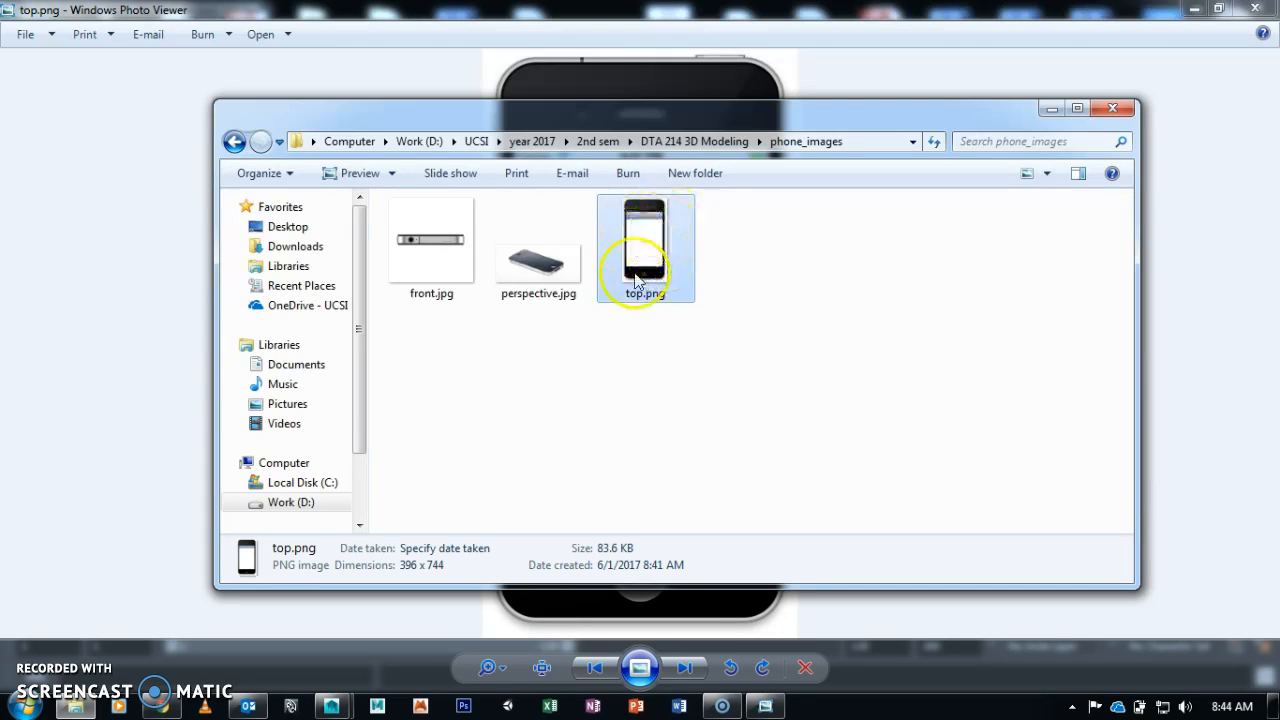
{"action": "left_click", "coordinate": [328, 708]}
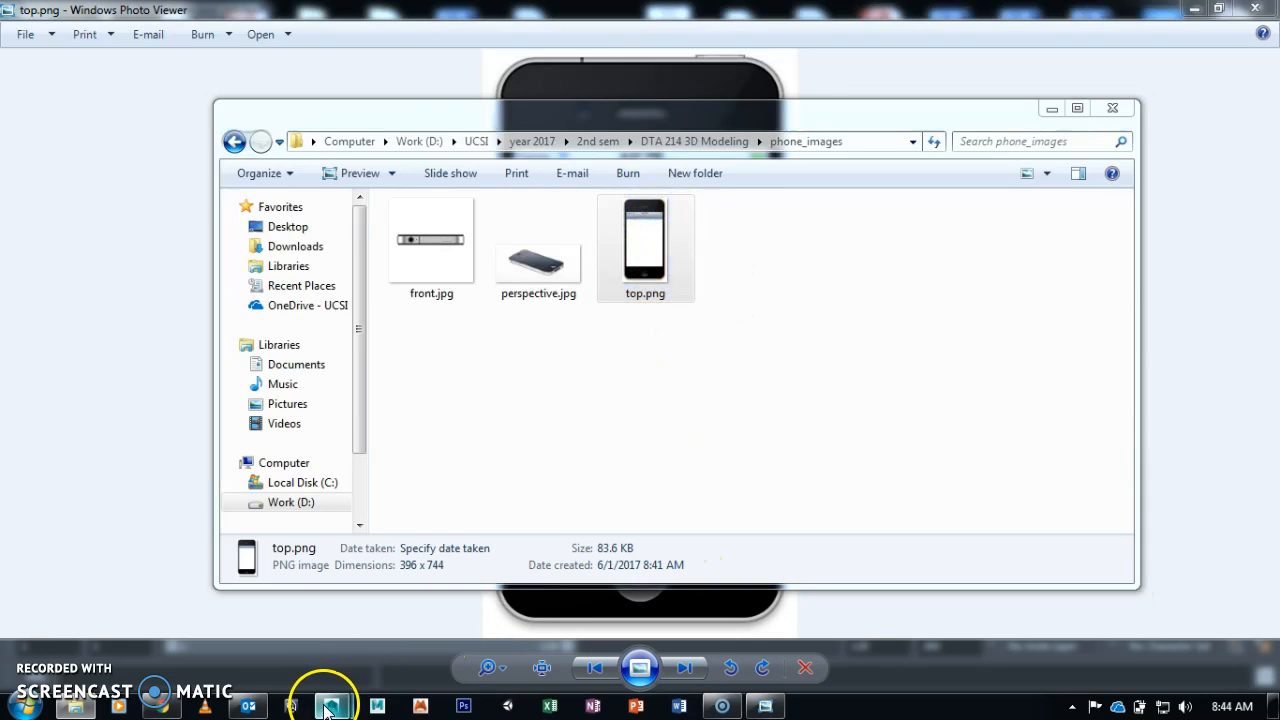
{"action": "left_click", "coordinate": [486, 634]}
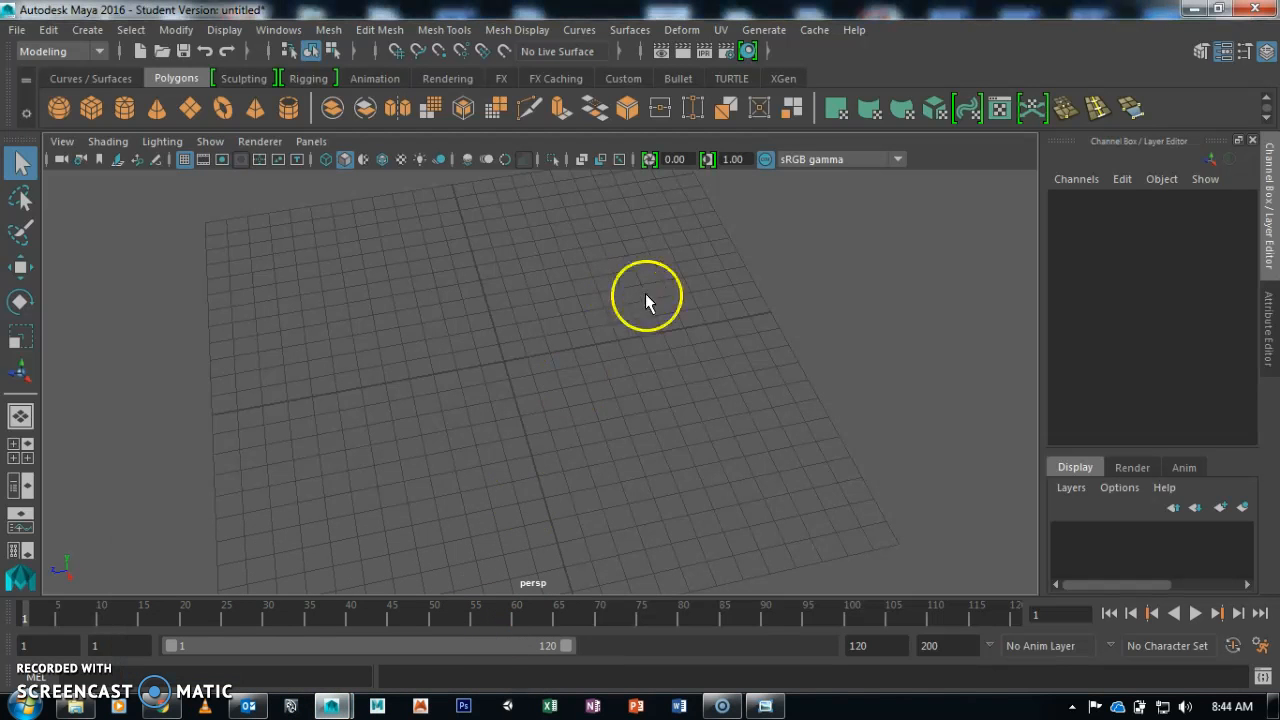
{"action": "left_click", "coordinate": [82, 710]}
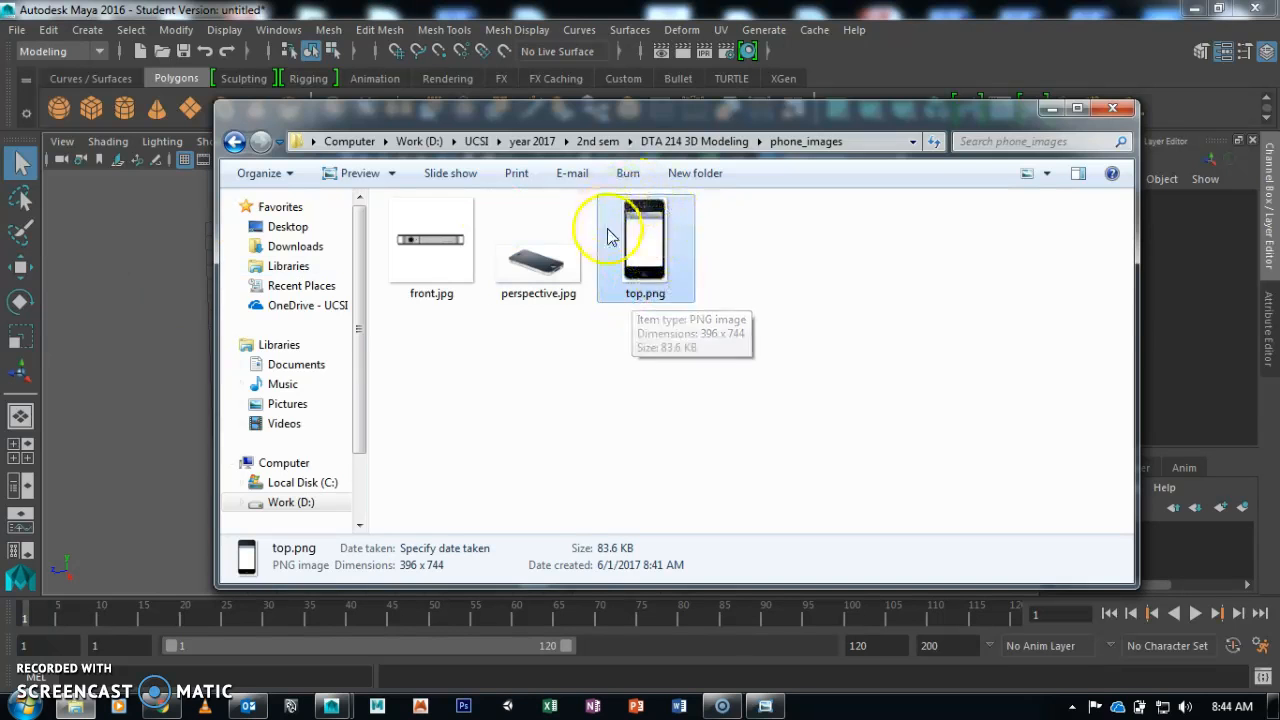
{"action": "left_click", "coordinate": [670, 74]}
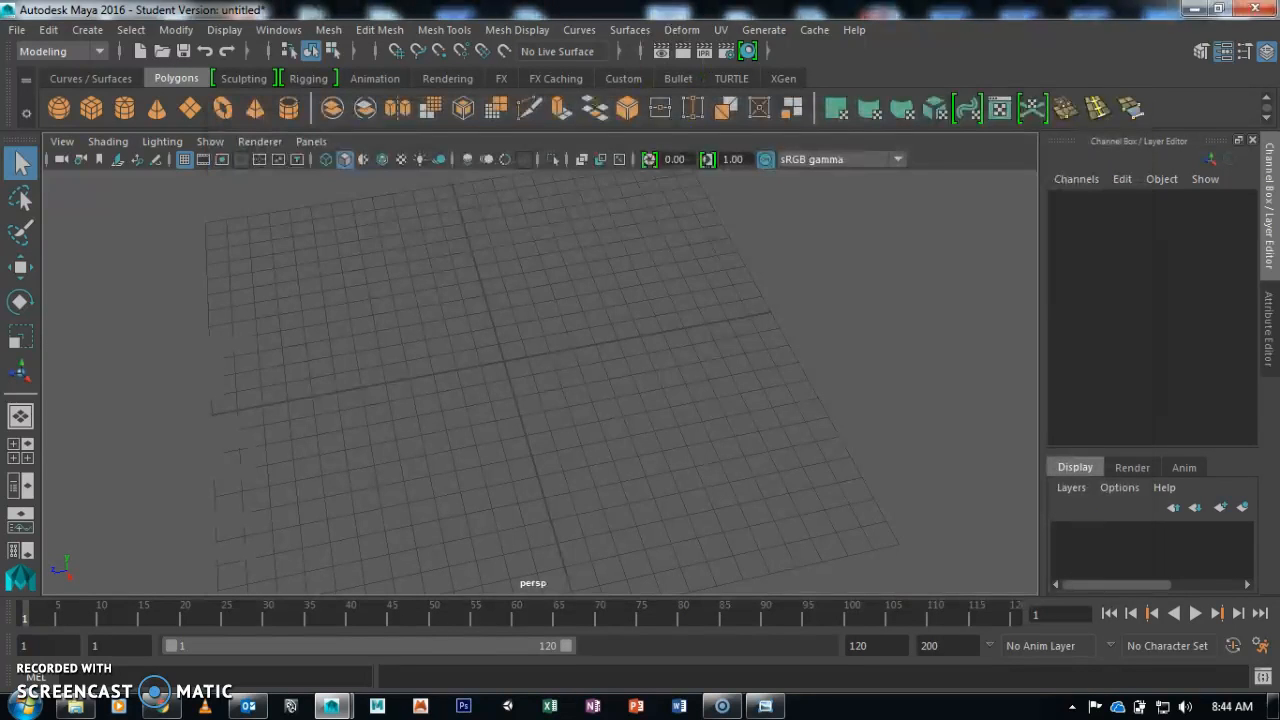
- Switch from the perspective view to the top view and maximize it
{"action": "key", "text": "space"}
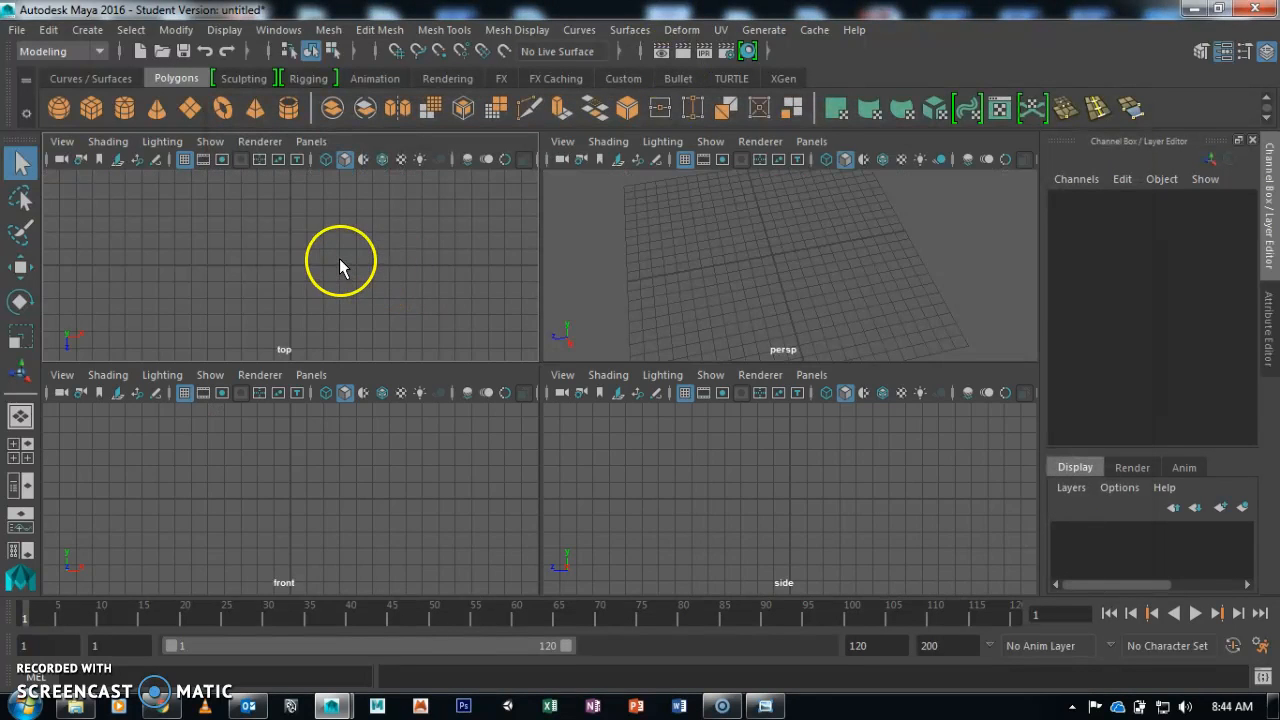
{"action": "key", "text": "space"}
{"action": "right_click_drag", "start_coordinate": [631, 440], "coordinate": [687, 295], "text": "alt"}
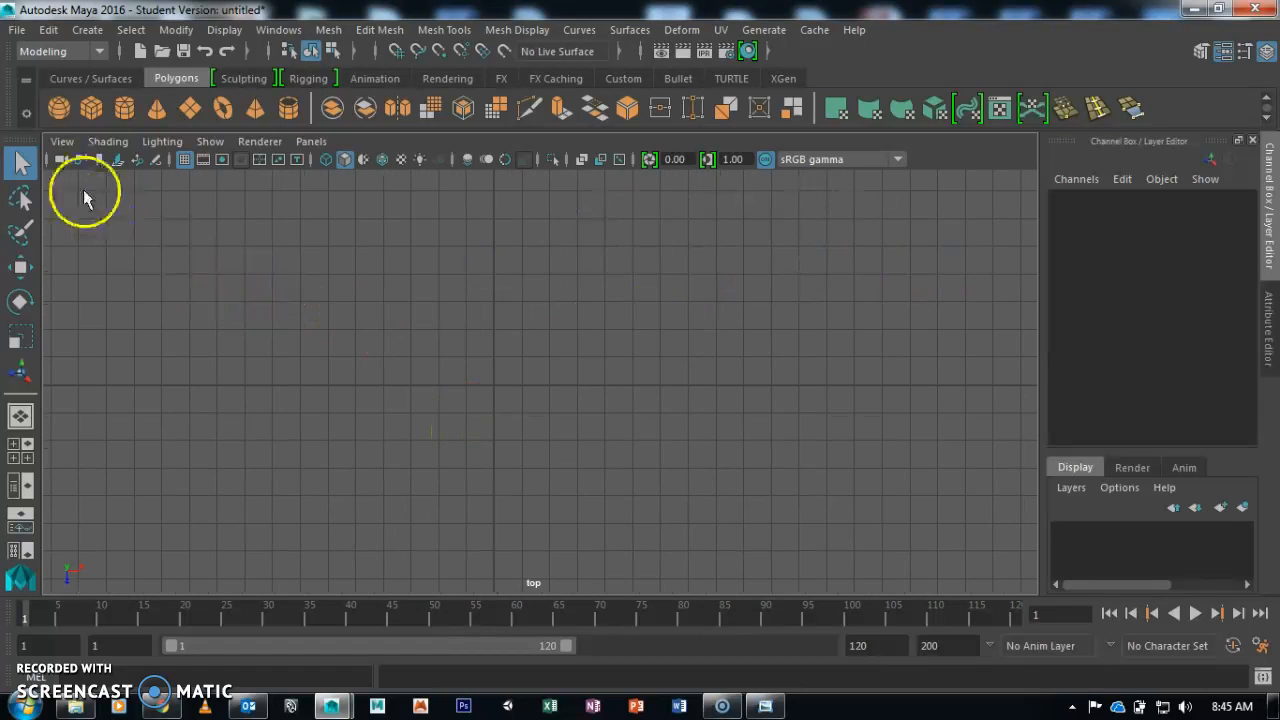
{"action": "left_click", "coordinate": [60, 142]}
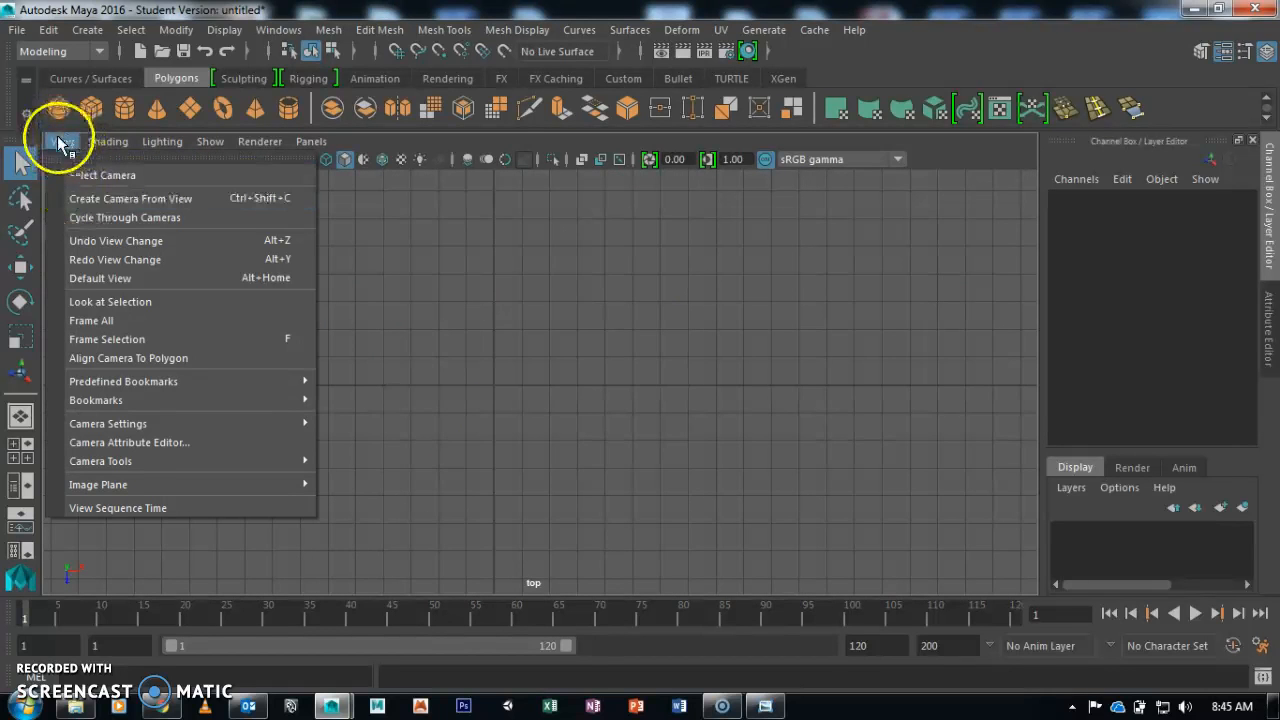
{"action": "mouse_move", "coordinate": [134, 423]}
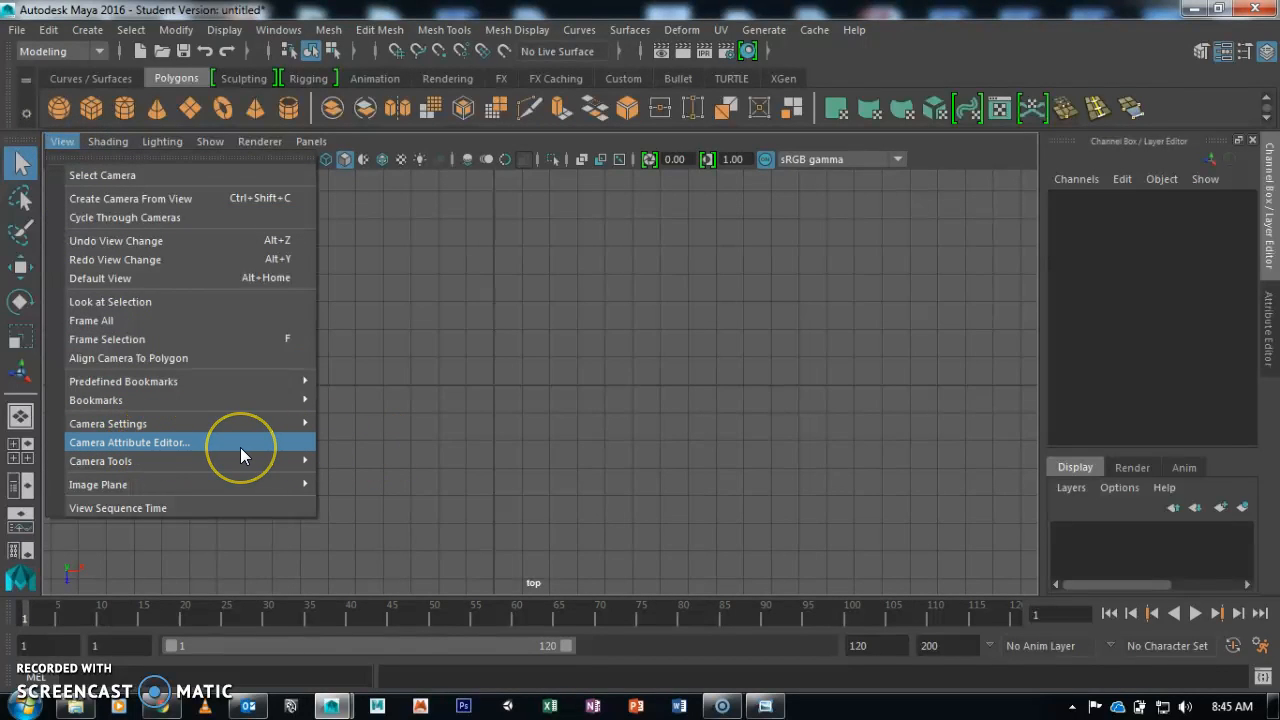
{"action": "mouse_move", "coordinate": [200, 490]}
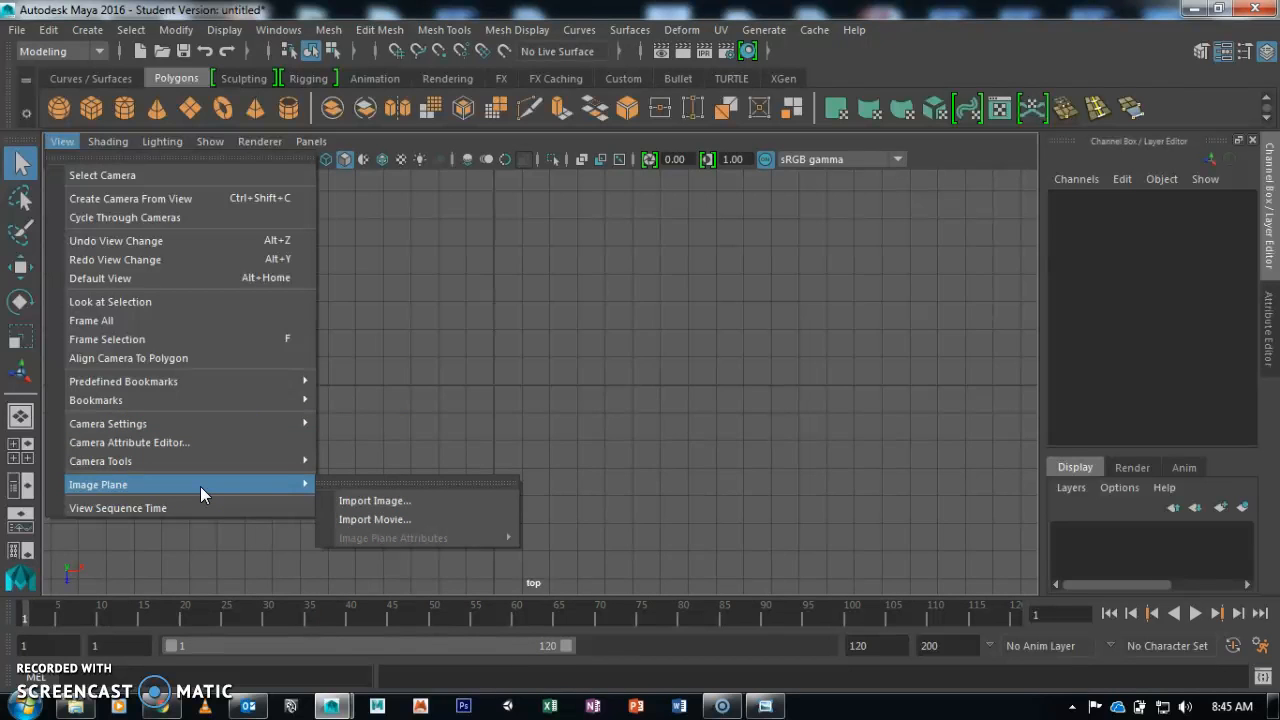
{"action": "left_click", "coordinate": [428, 112]}
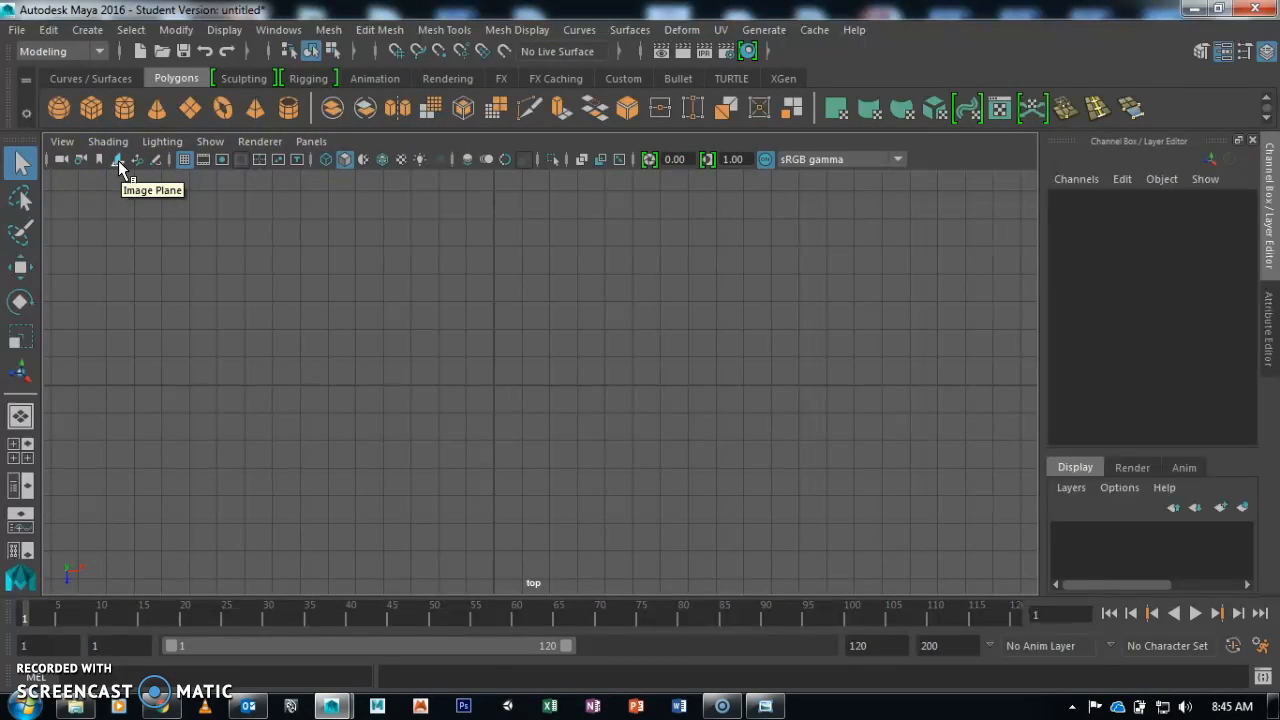
- Import top.png from D:\UCSI\year 2017\2nd sem\DTA 214 3D Modeling\phone_images as an image plane in the top view
{"action": "left_click", "coordinate": [119, 164]}
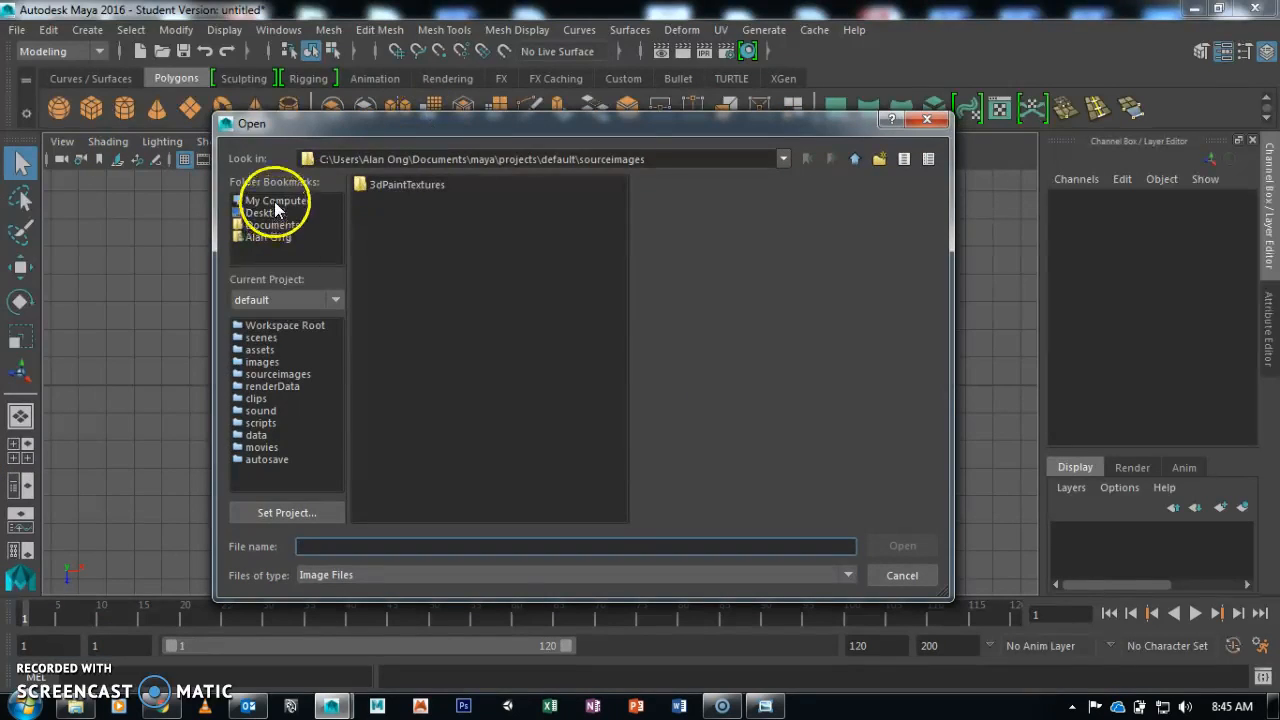
{"action": "left_click", "coordinate": [275, 200]}
{"action": "double_click", "coordinate": [381, 209]}
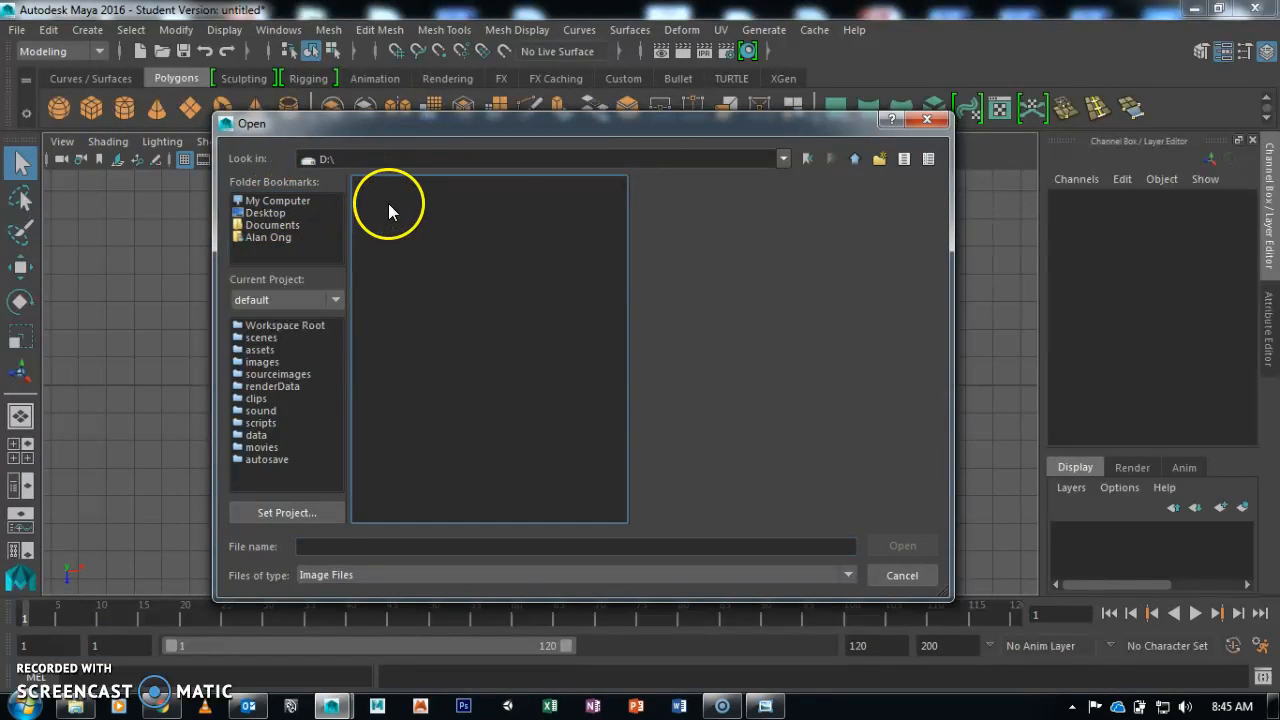
{"action": "double_click", "coordinate": [388, 344]}
{"action": "double_click", "coordinate": [395, 277]}
{"action": "double_click", "coordinate": [387, 200]}
{"action": "double_click", "coordinate": [404, 214]}
{"action": "double_click", "coordinate": [394, 231]}
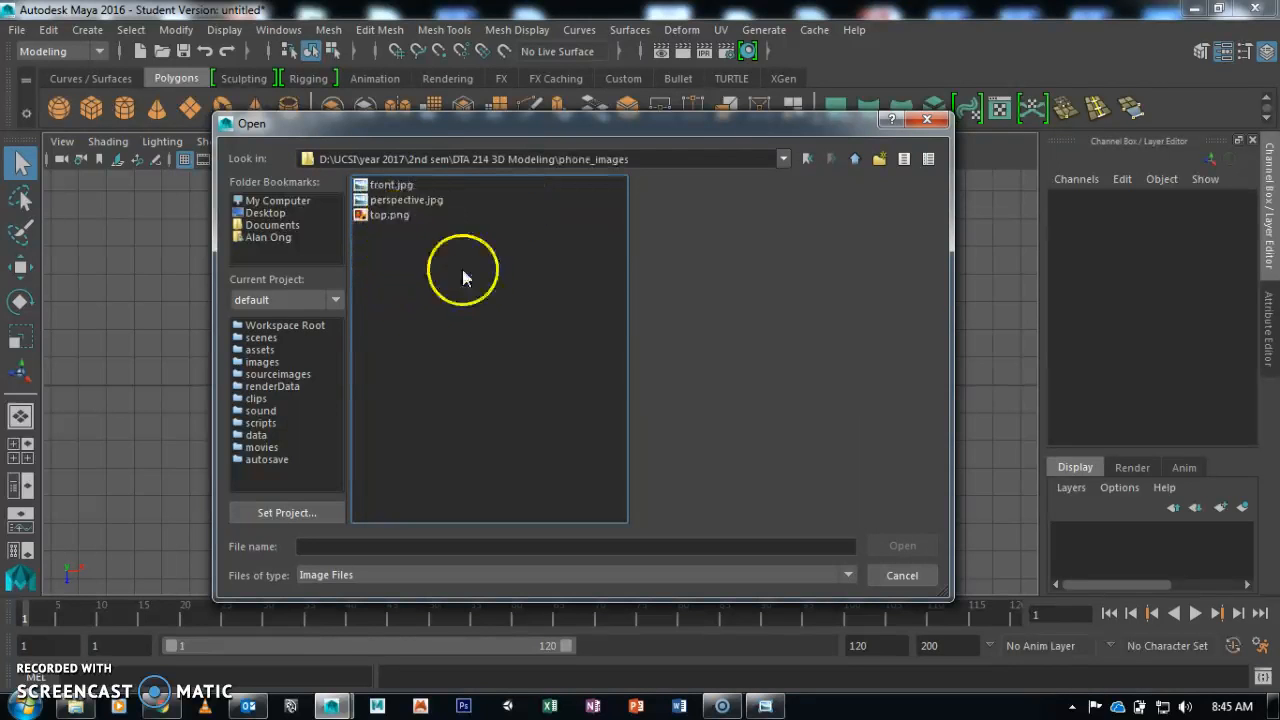
{"action": "left_click", "coordinate": [405, 187]}
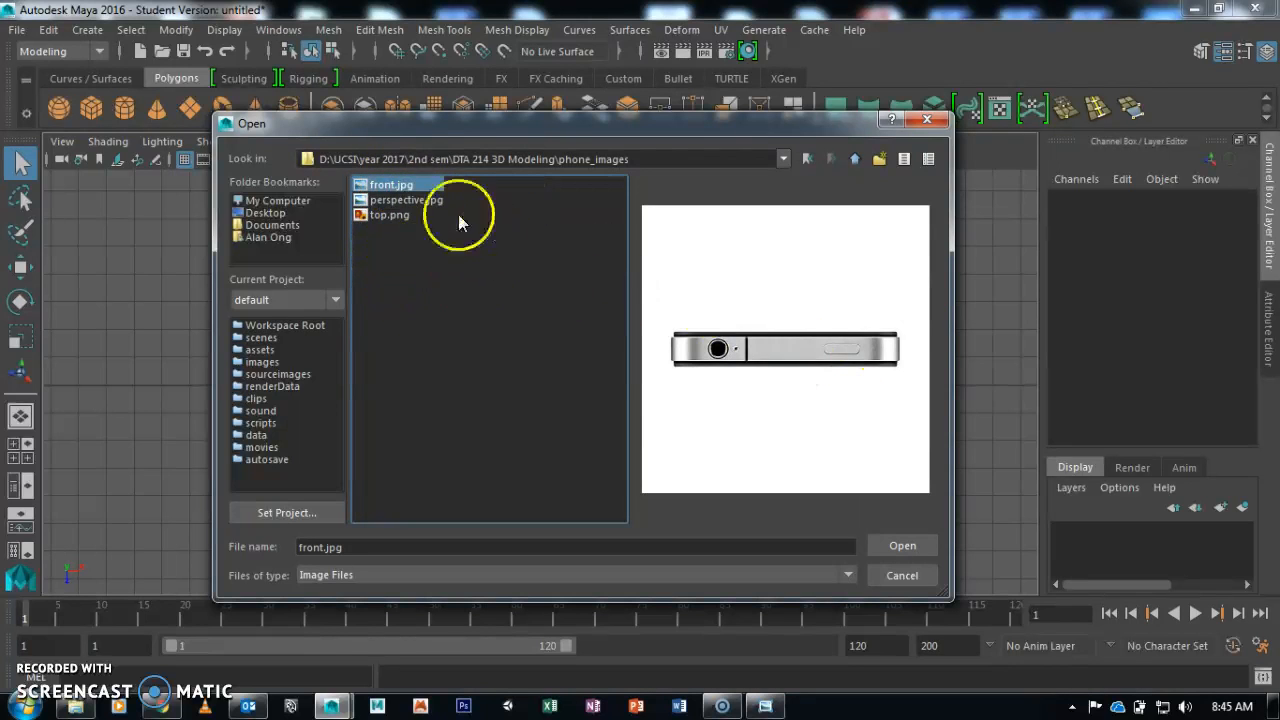
{"action": "left_click", "coordinate": [380, 216]}
{"action": "left_click", "coordinate": [918, 548]}
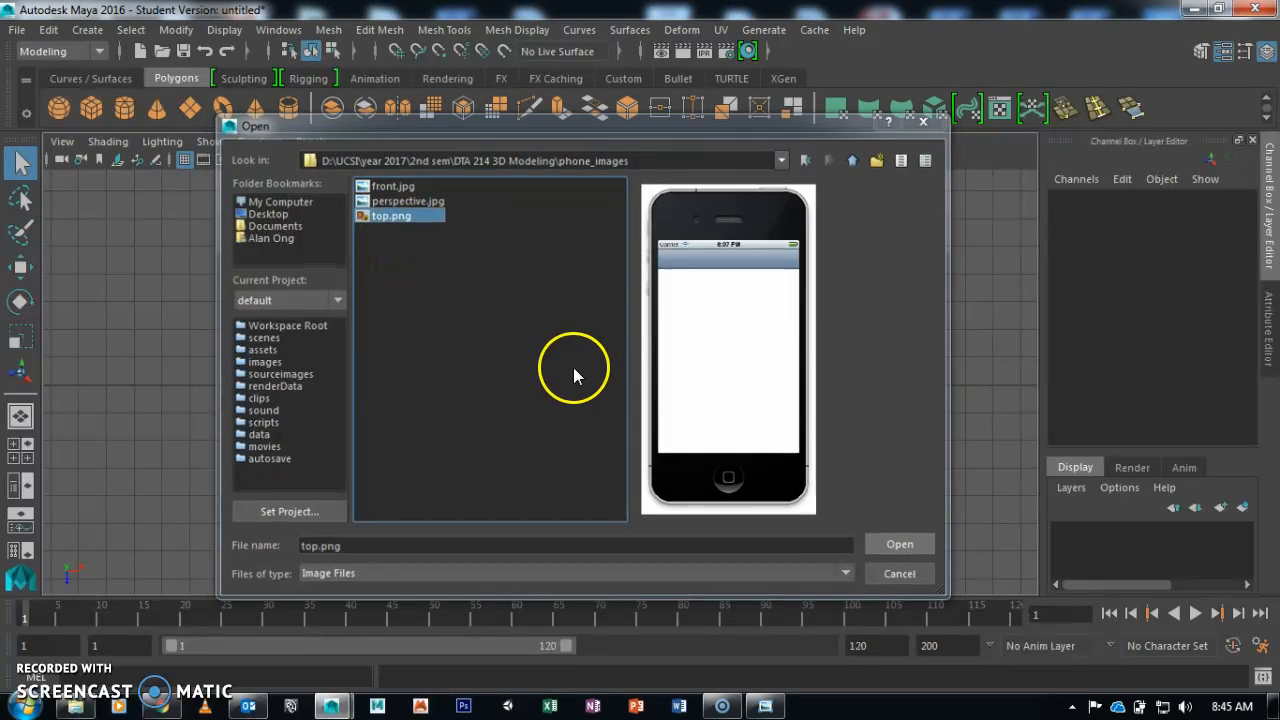
- Select the top image plane and scale it up uniformly about the origin
{"action": "scroll", "coordinate": [480, 349], "scroll_direction": "up", "scroll_amount": 3}
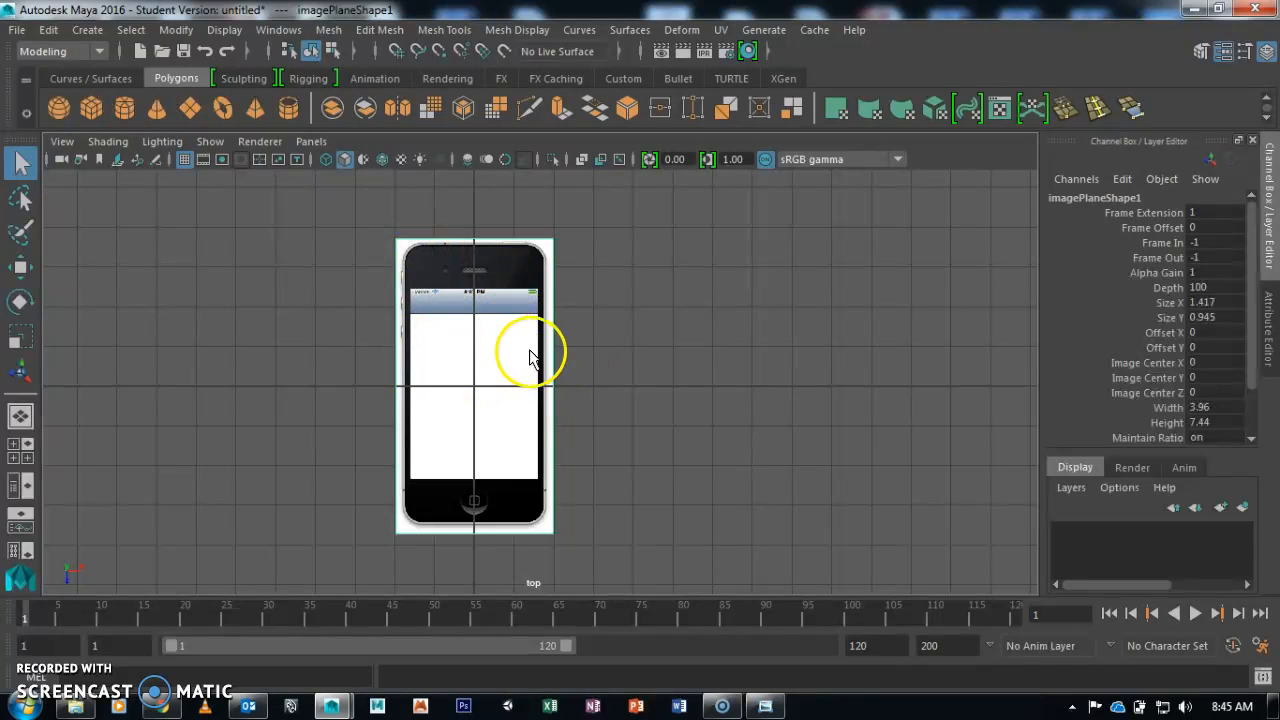
{"action": "left_click_drag", "start_coordinate": [577, 348], "coordinate": [405, 422]}
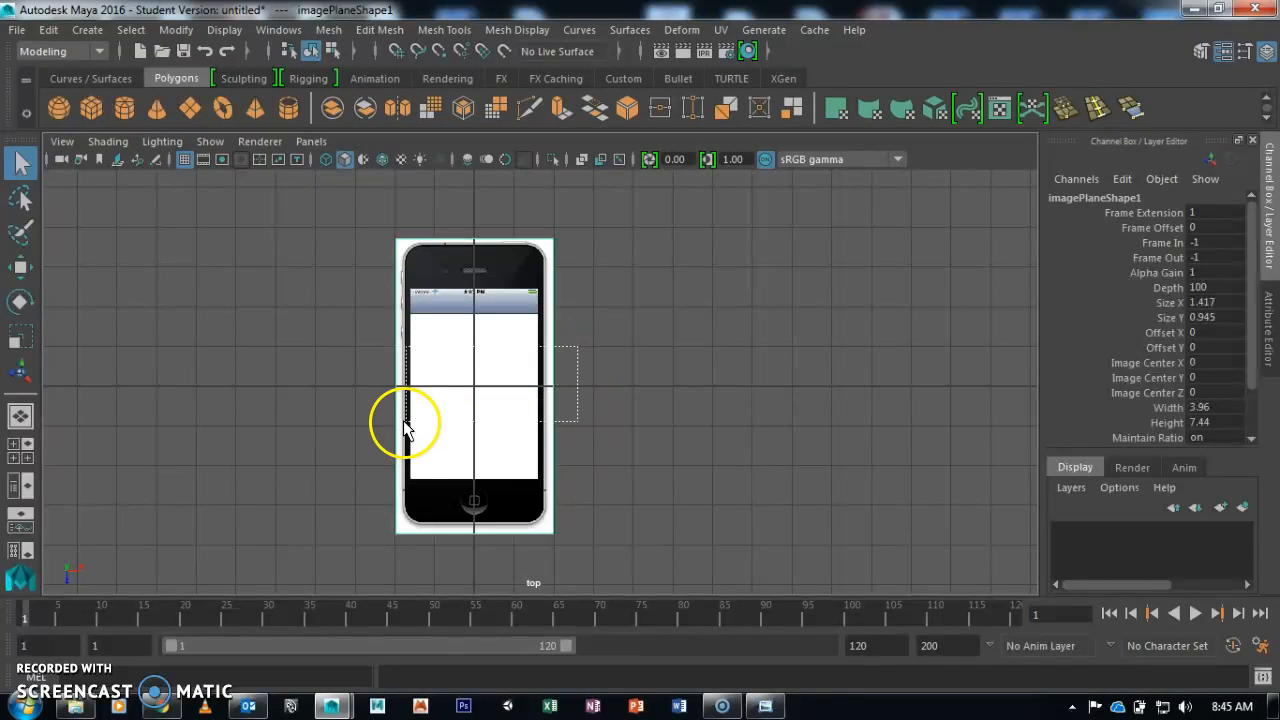
{"action": "left_click", "coordinate": [24, 340]}
{"action": "left_click_drag", "start_coordinate": [481, 382], "coordinate": [518, 389]}
{"action": "right_click_drag", "start_coordinate": [554, 423], "coordinate": [470, 335], "text": "alt"}
{"action": "scroll", "coordinate": [1207, 395], "scroll_direction": "down", "scroll_amount": 5}
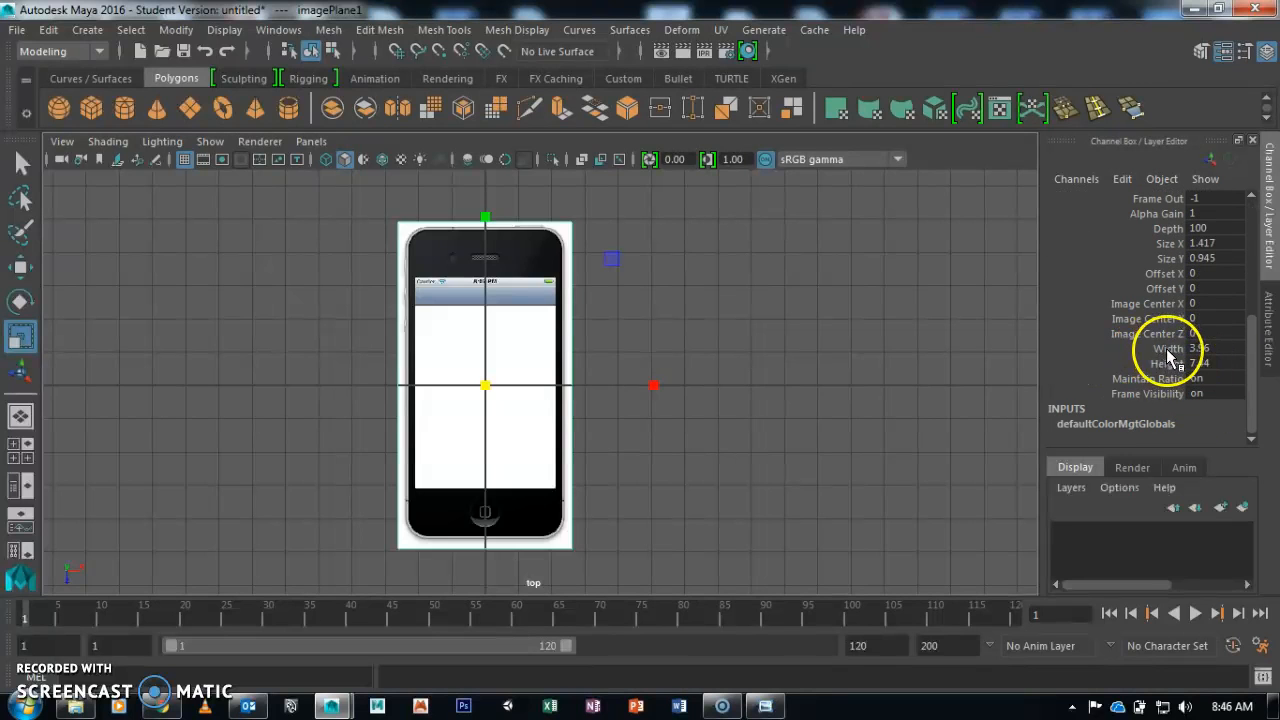
- Try resizing the image plane through its Width and Height attributes, and undo the changes
{"action": "left_click", "coordinate": [1167, 350]}
{"action": "middle_click_drag", "start_coordinate": [808, 349], "coordinate": [838, 357]}
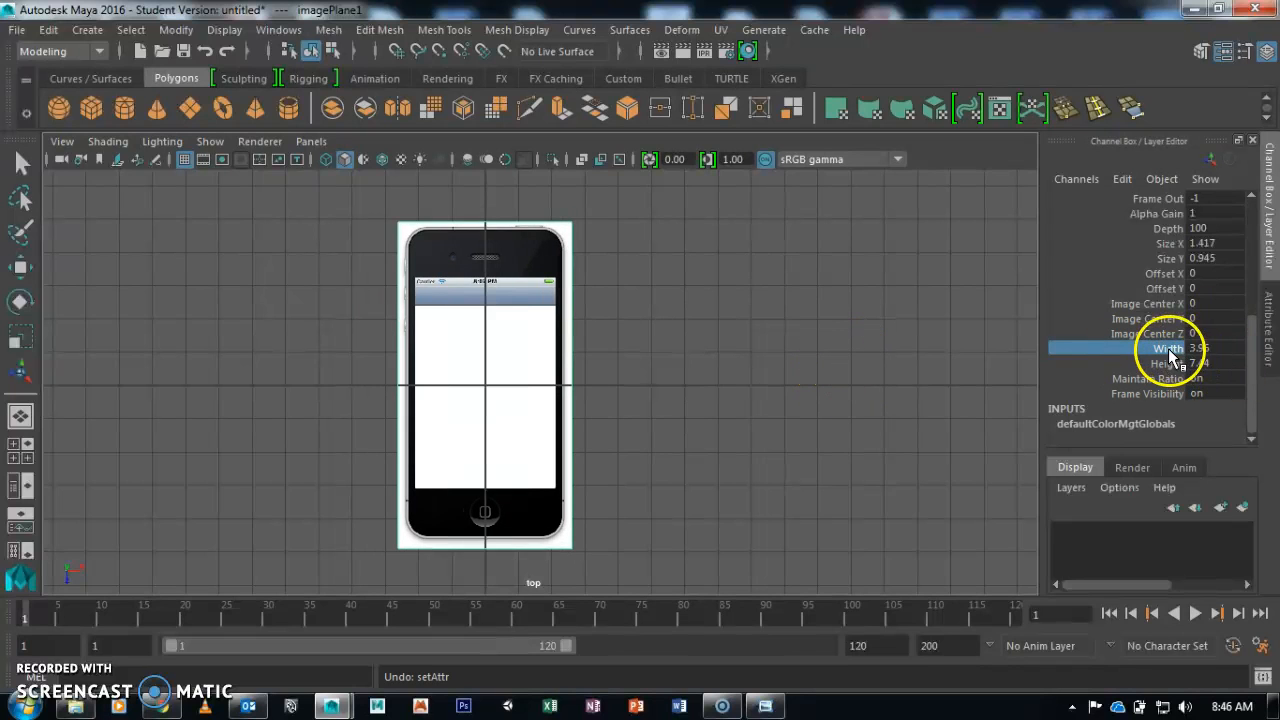
{"action": "left_click_drag", "start_coordinate": [1150, 348], "coordinate": [1168, 364]}
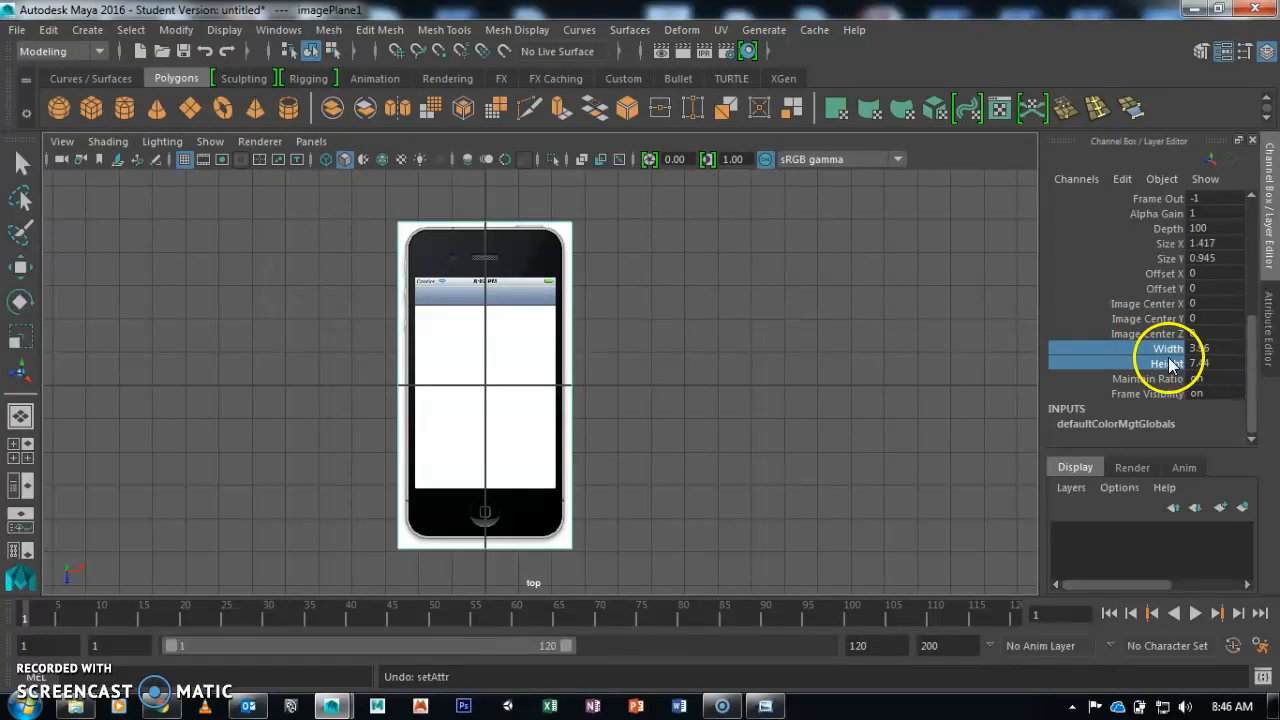
{"action": "mouse_move", "coordinate": [509, 366]}
{"action": "middle_mouse_down"}
{"action": "mouse_move", "coordinate": [543, 369]}
{"action": "mouse_move", "coordinate": [514, 366]}
{"action": "middle_mouse_up"}
{"action": "key", "text": "ctrl+z"}
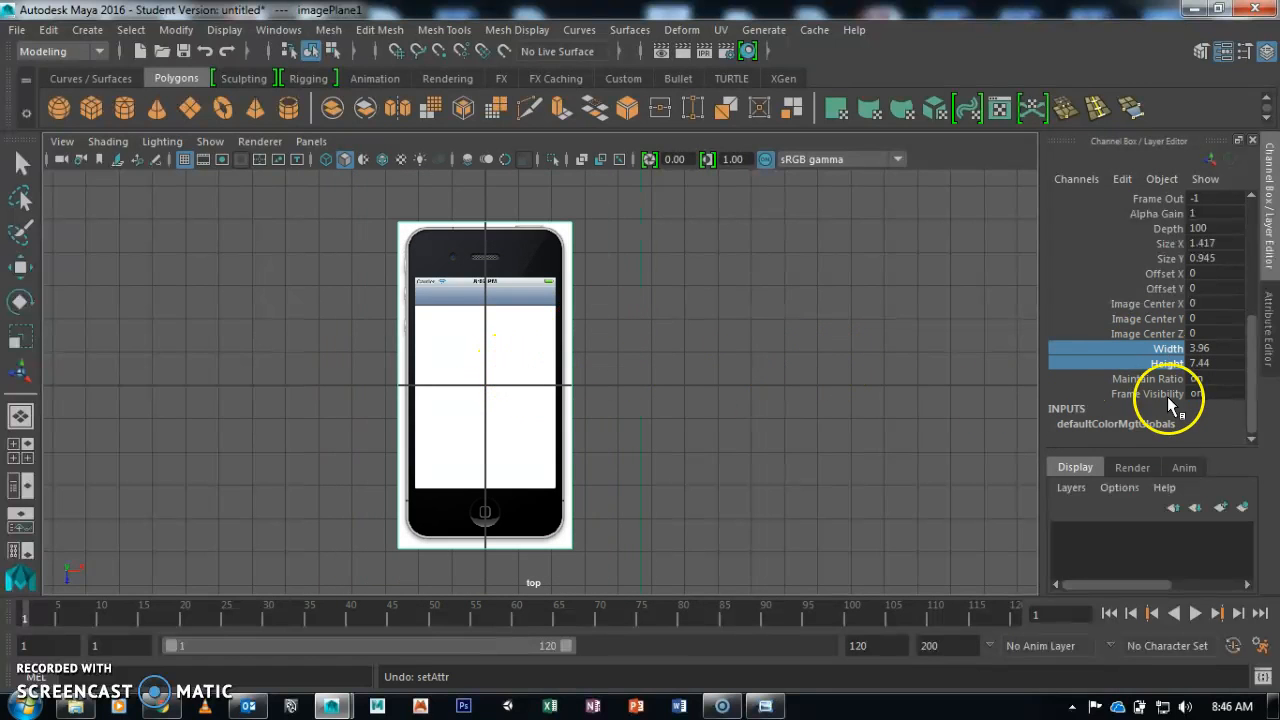
- Scale the image plane up further uniformly and hide the channel box to widen the top view
{"action": "left_click", "coordinate": [21, 340]}
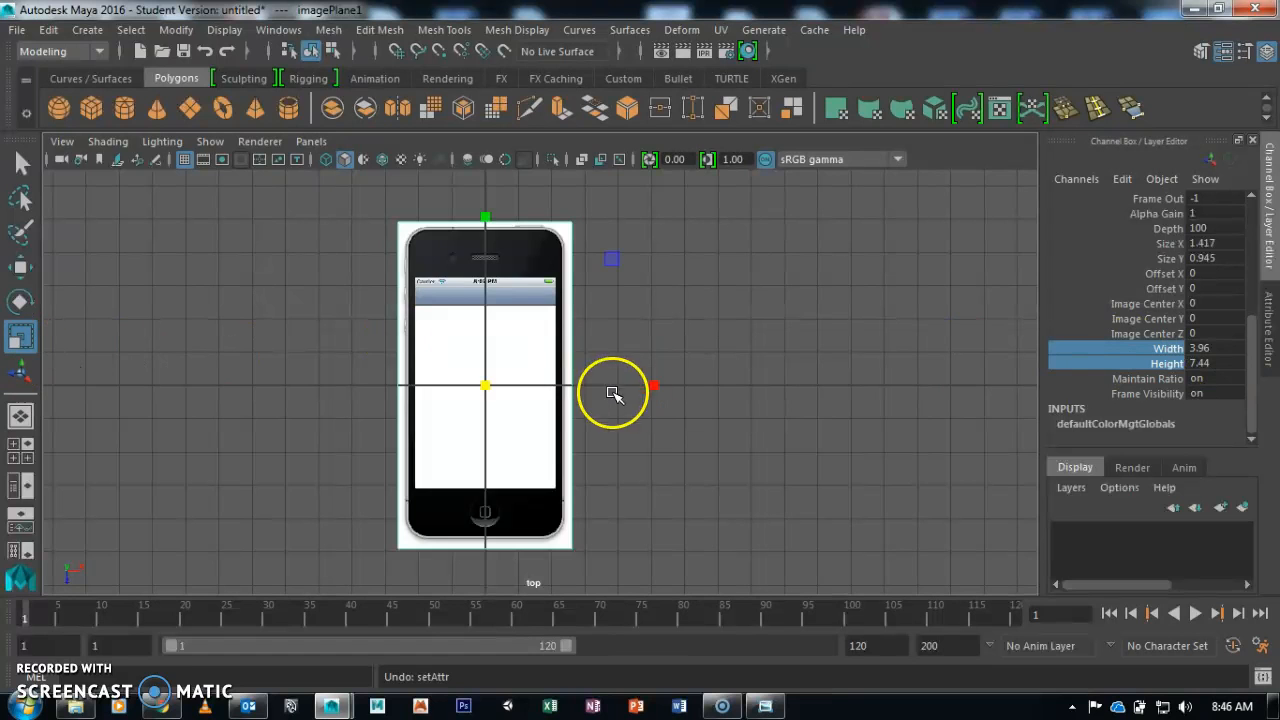
{"action": "left_click_drag", "start_coordinate": [491, 380], "coordinate": [517, 386]}
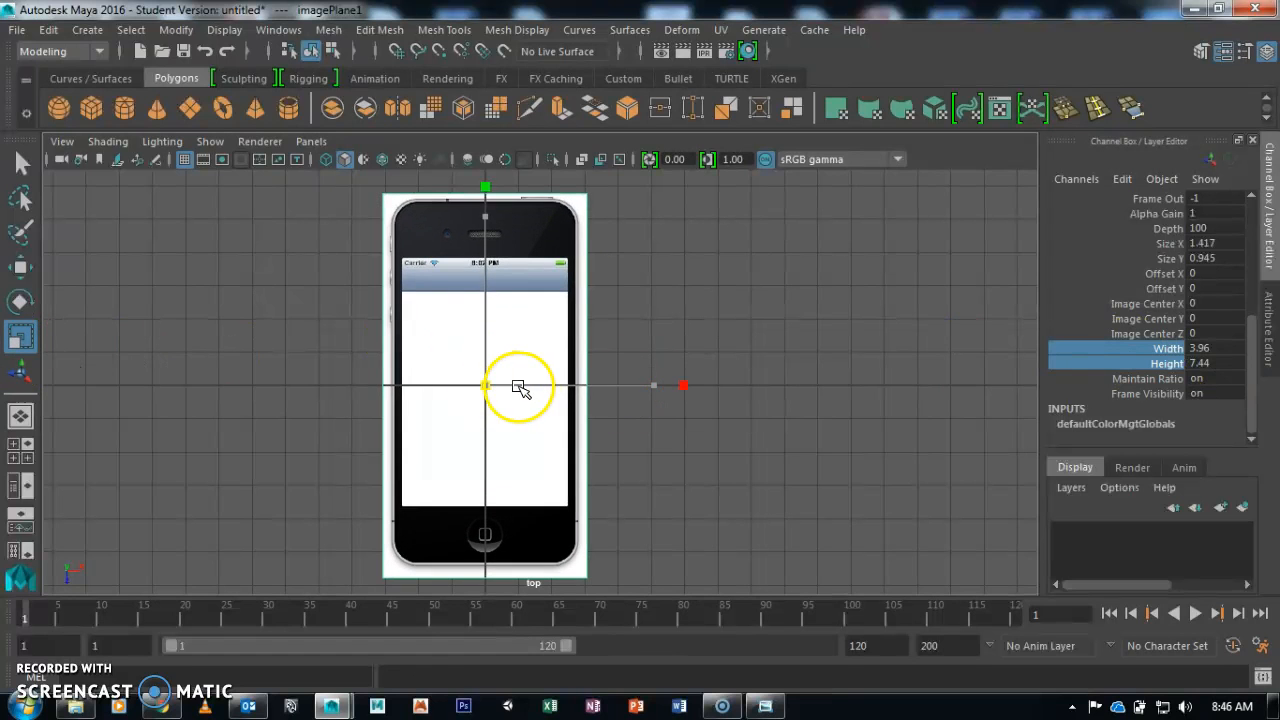
{"action": "key", "text": "space"}
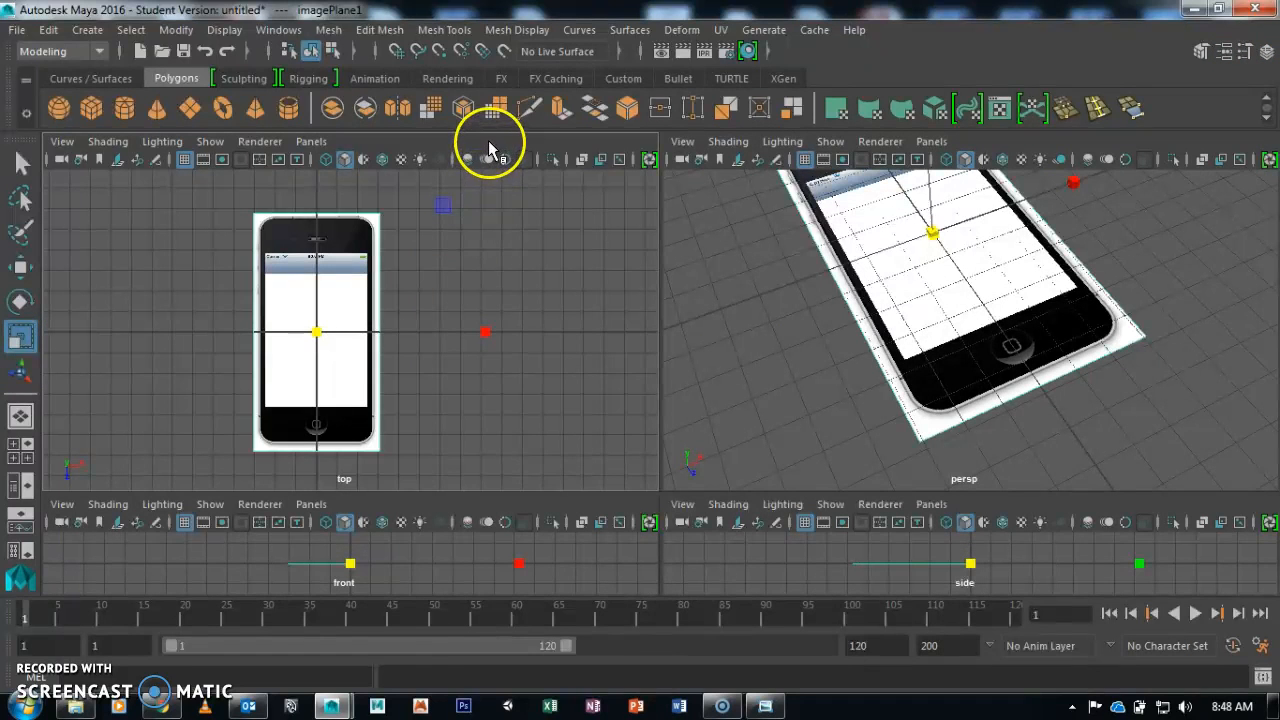
{"action": "key", "text": "ctrl+a"}
{"action": "key", "text": "space"}
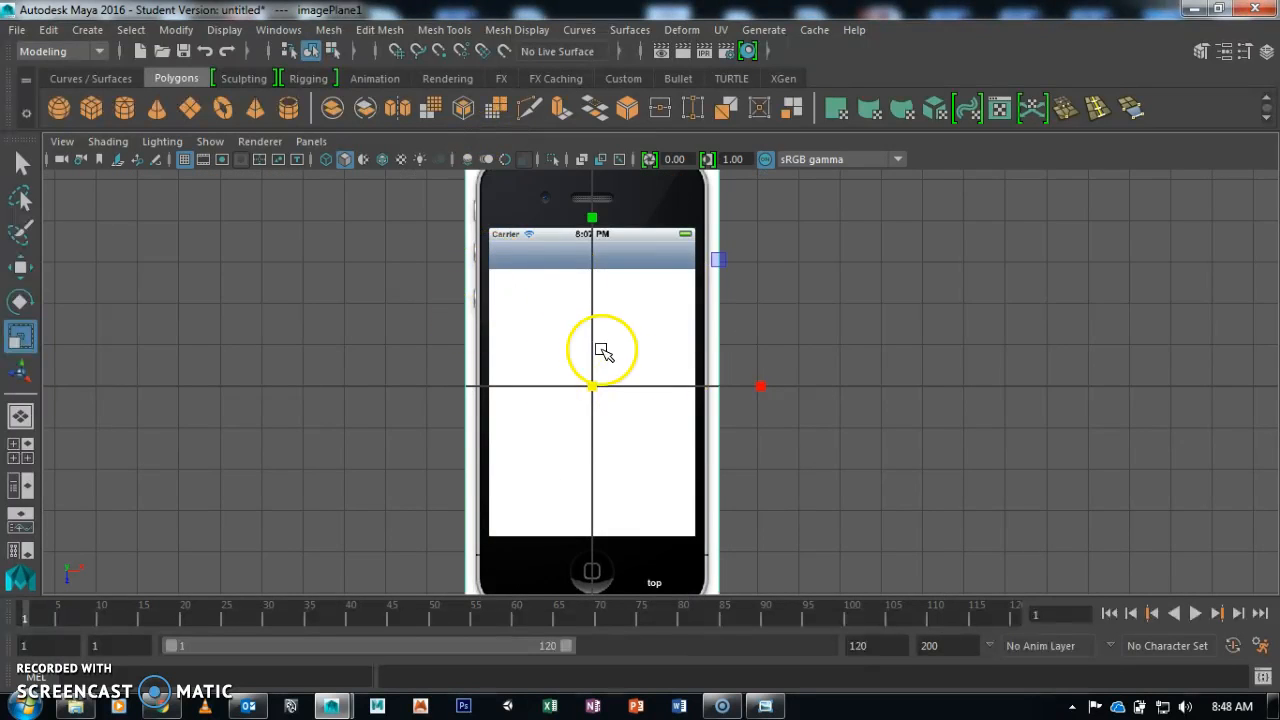
{"action": "scroll", "coordinate": [634, 351], "scroll_direction": "down", "scroll_amount": 2}
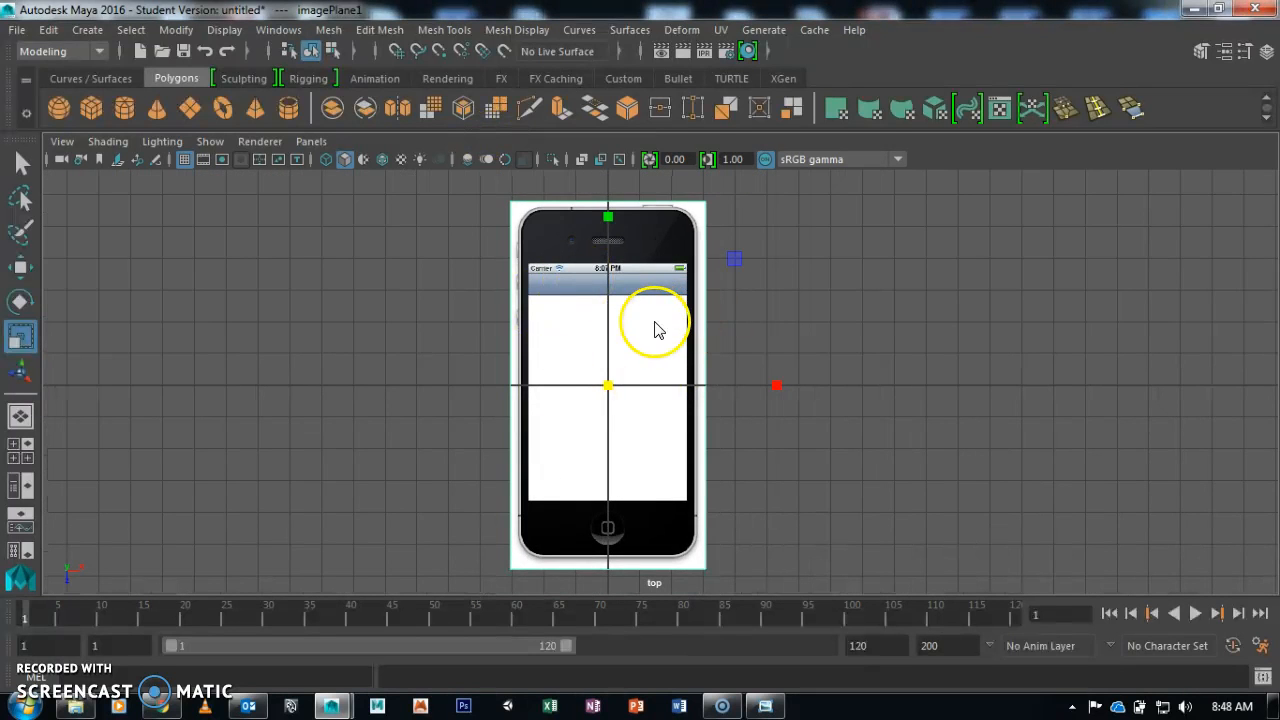
- Inspect the whole image plane in the perspective view and return to the maximized top view
{"action": "key", "text": "space"}
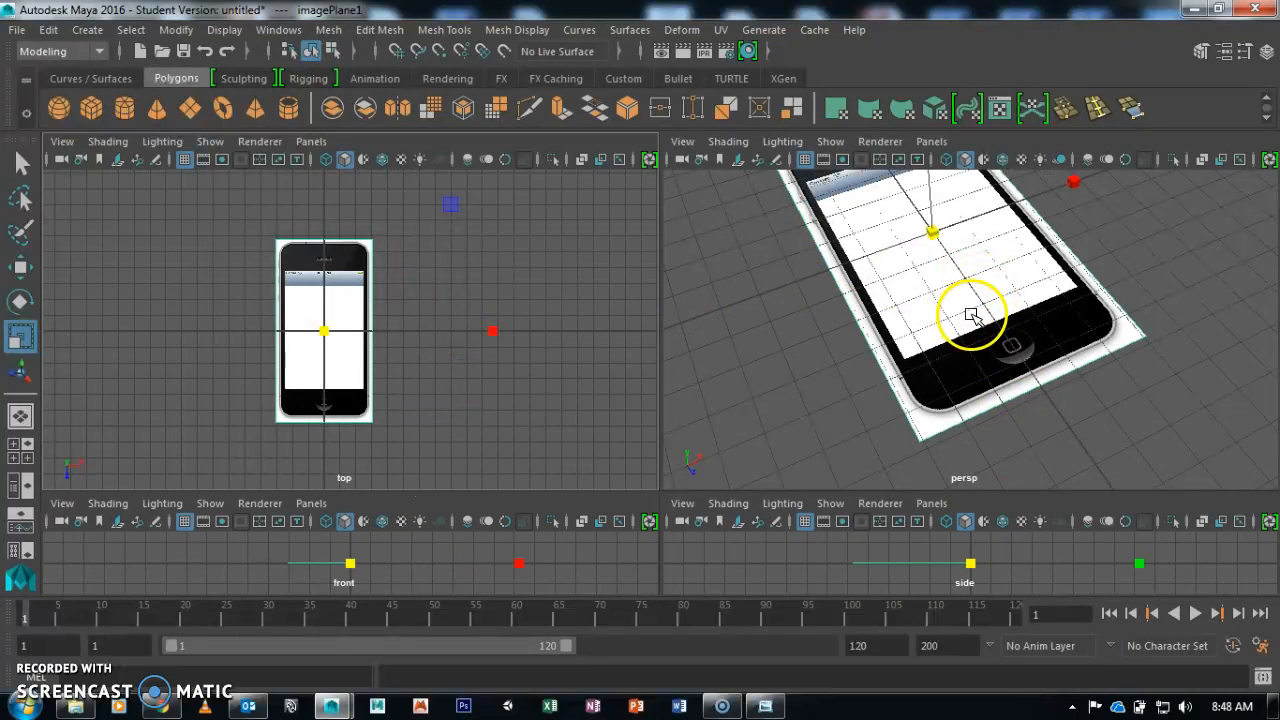
{"action": "left_click", "coordinate": [1161, 145]}
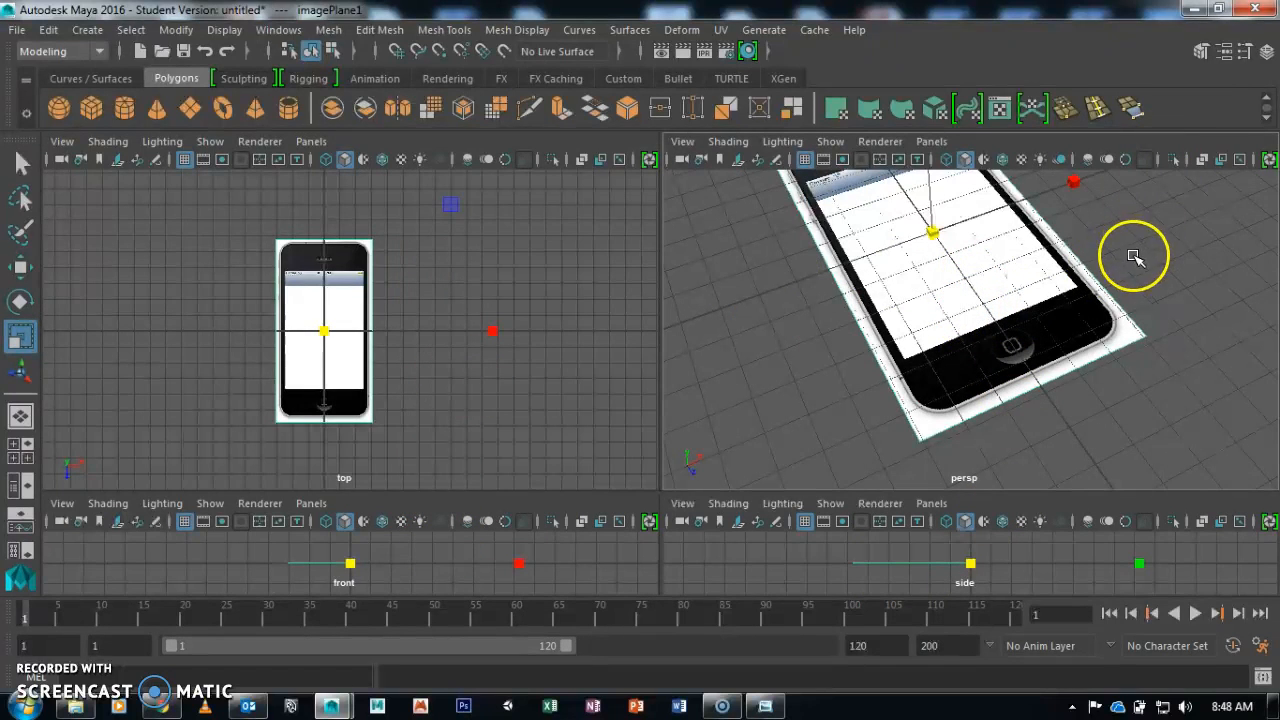
{"action": "key", "text": "space"}
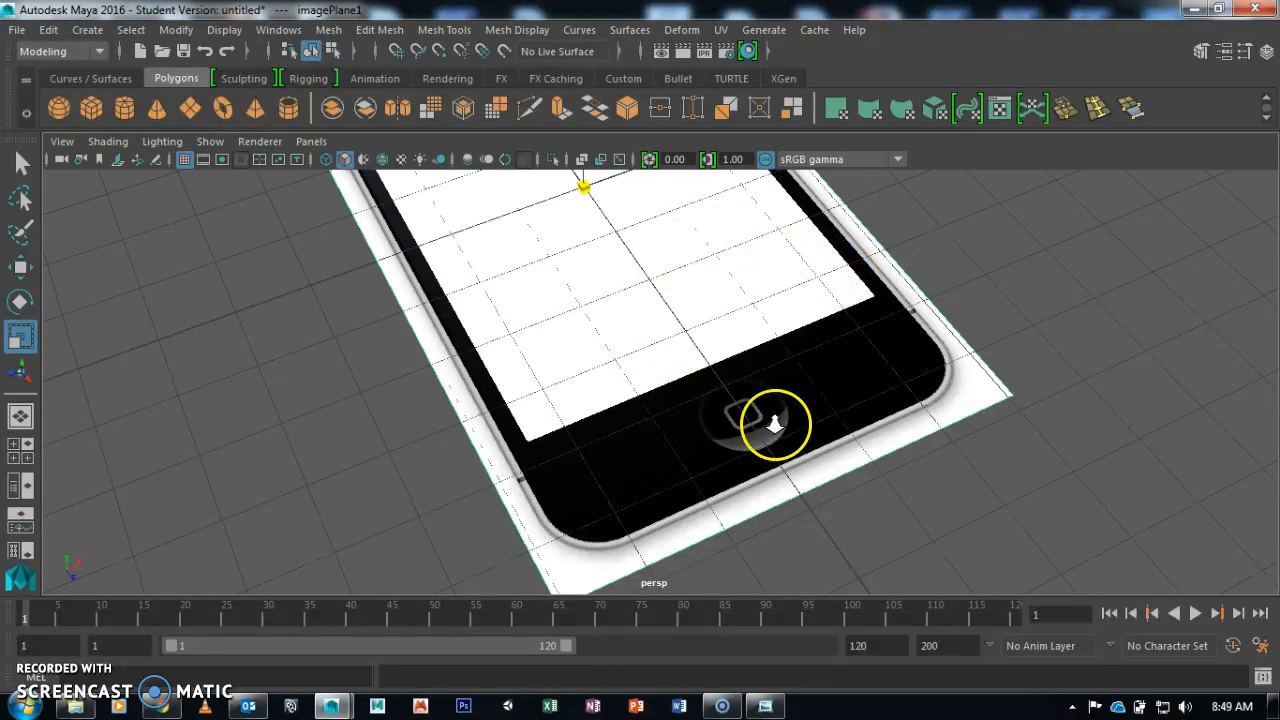
{"action": "scroll", "coordinate": [771, 423], "scroll_direction": "down", "scroll_amount": 5}
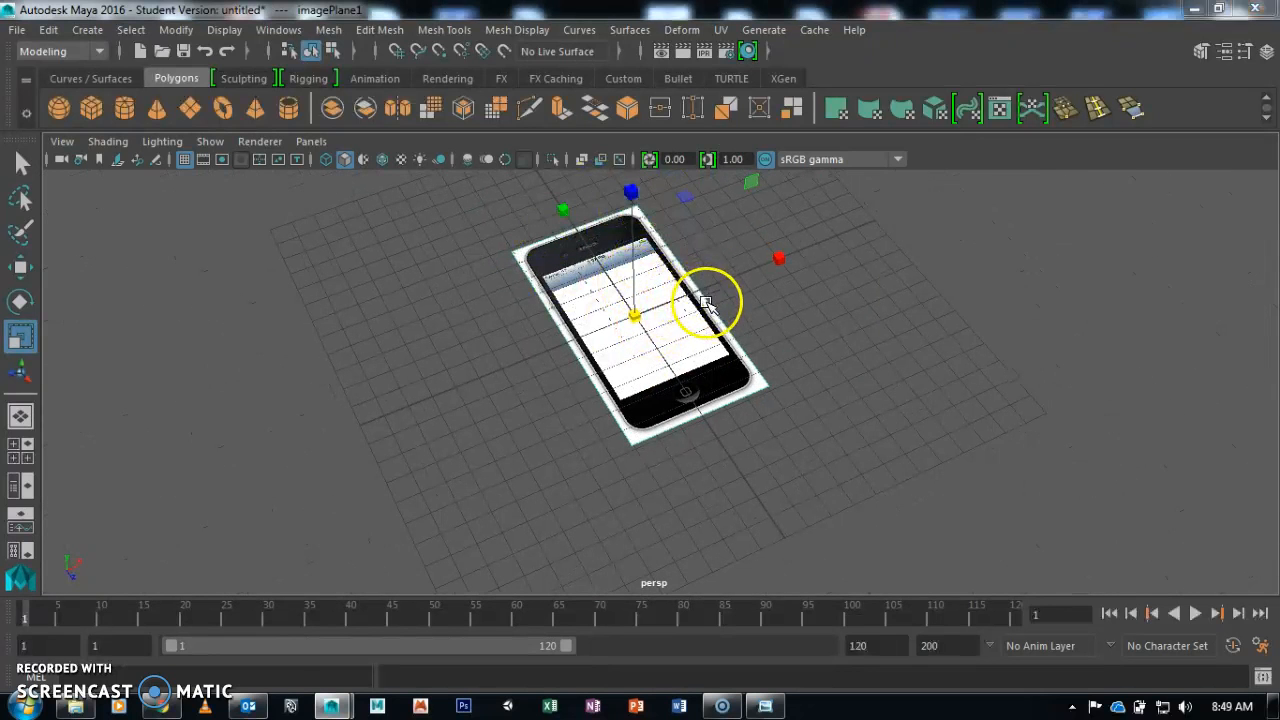
{"action": "key", "text": "space"}
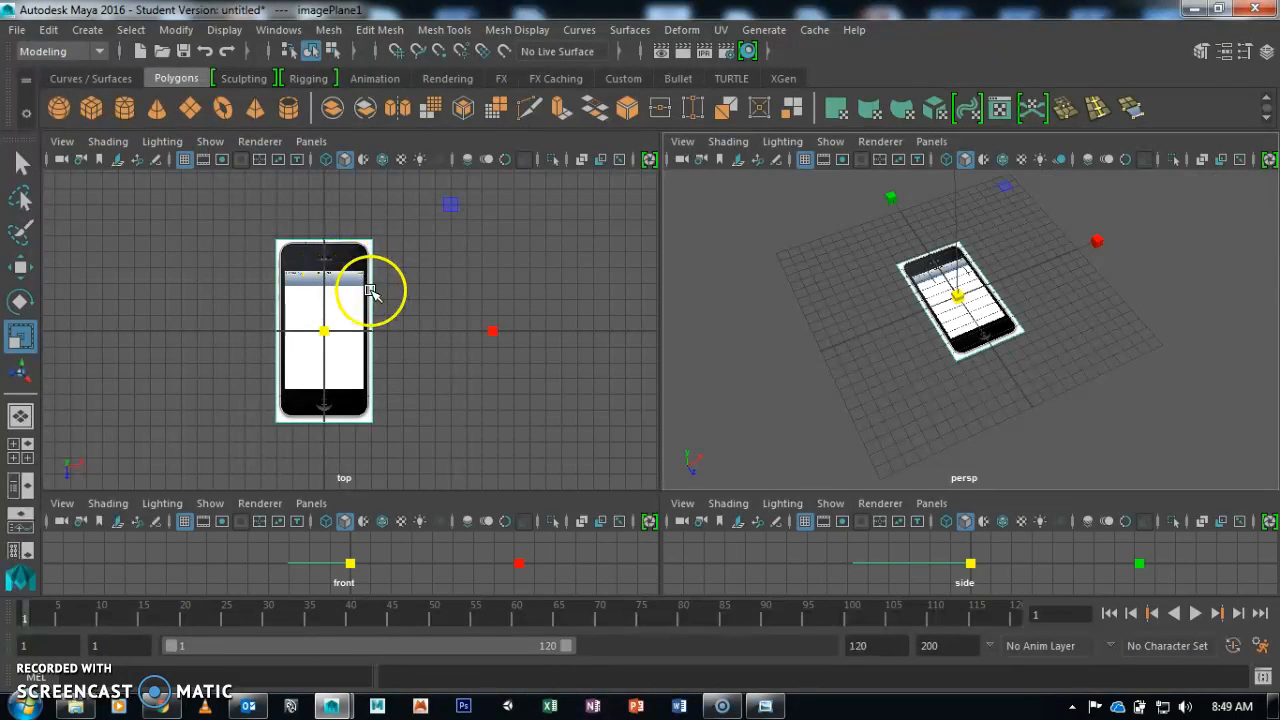
{"action": "key", "text": "space"}
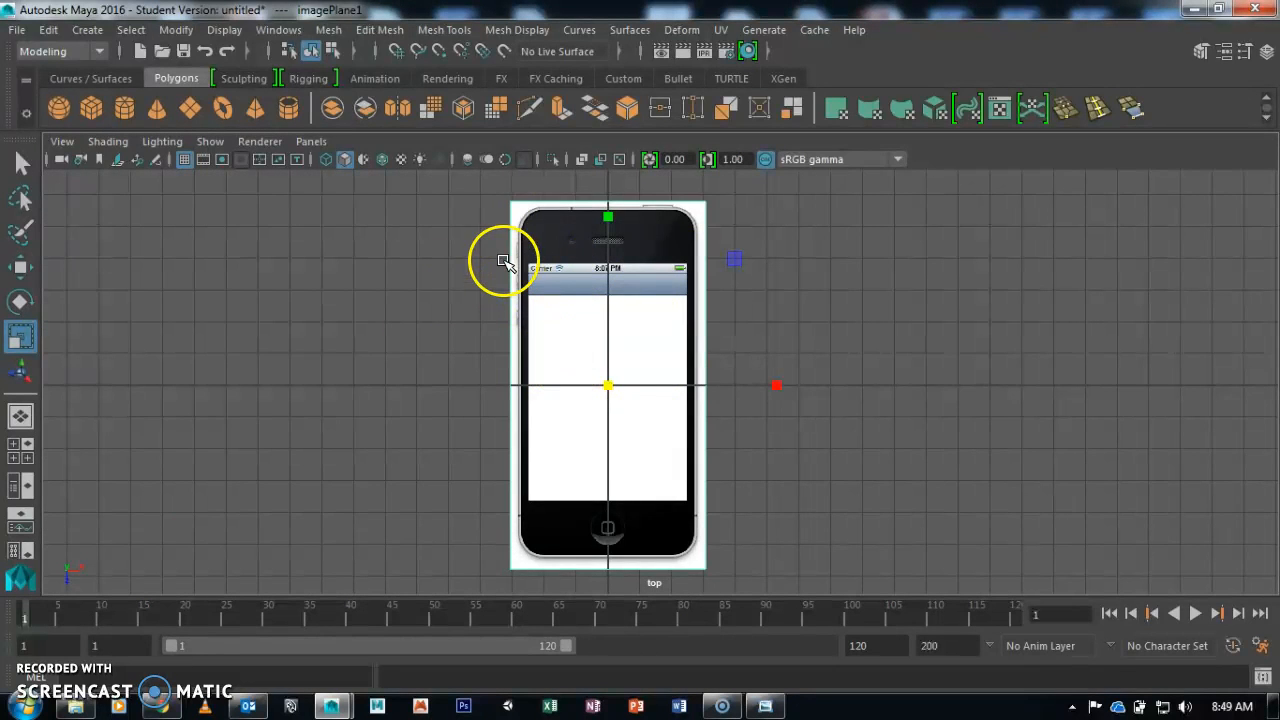
- Set the image plane to display only when looking through the top camera, and check it in the four-view layout with taller front and side views
{"action": "left_click_drag", "start_coordinate": [466, 188], "coordinate": [605, 291]}
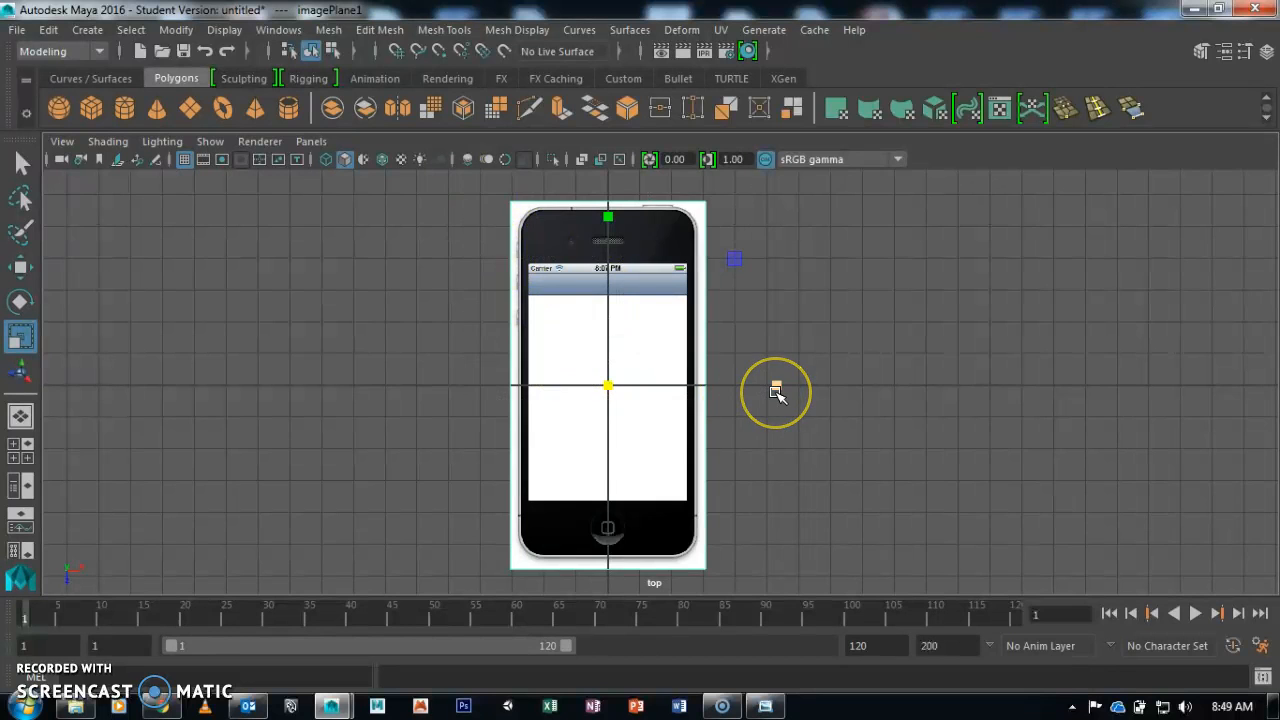
{"action": "key", "text": "ctrl+a"}
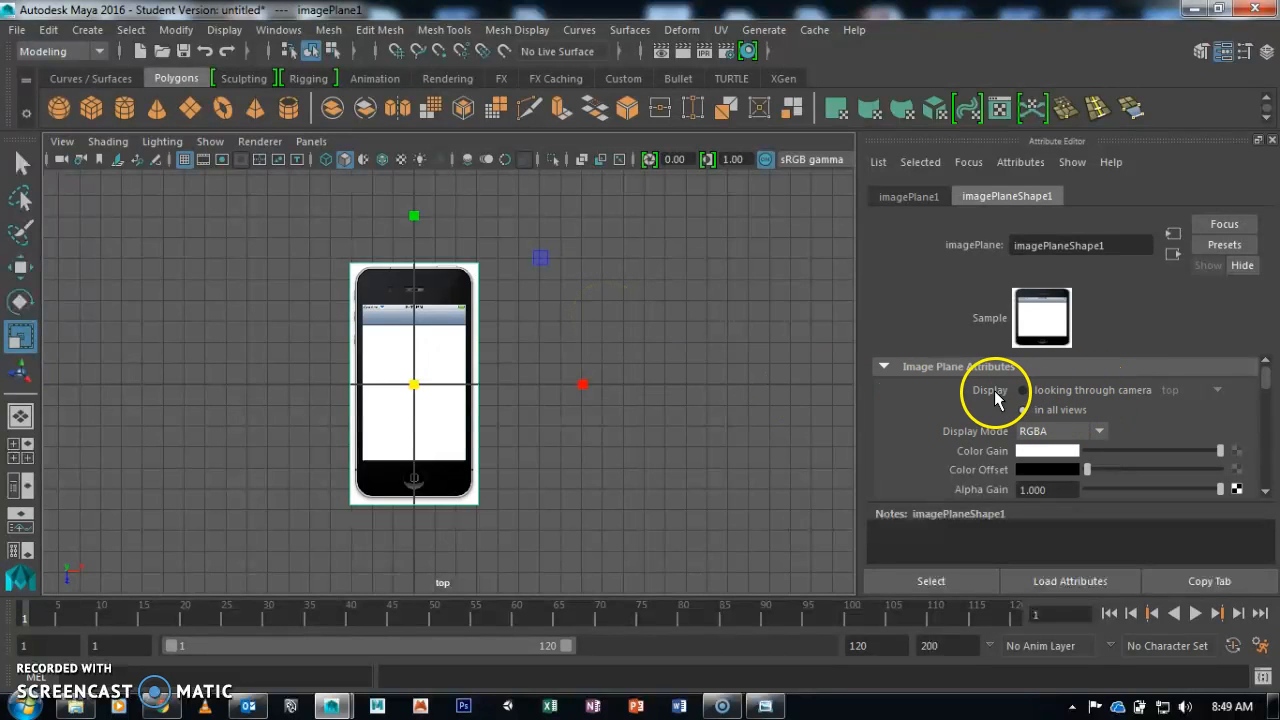
{"action": "left_click", "coordinate": [1025, 391]}
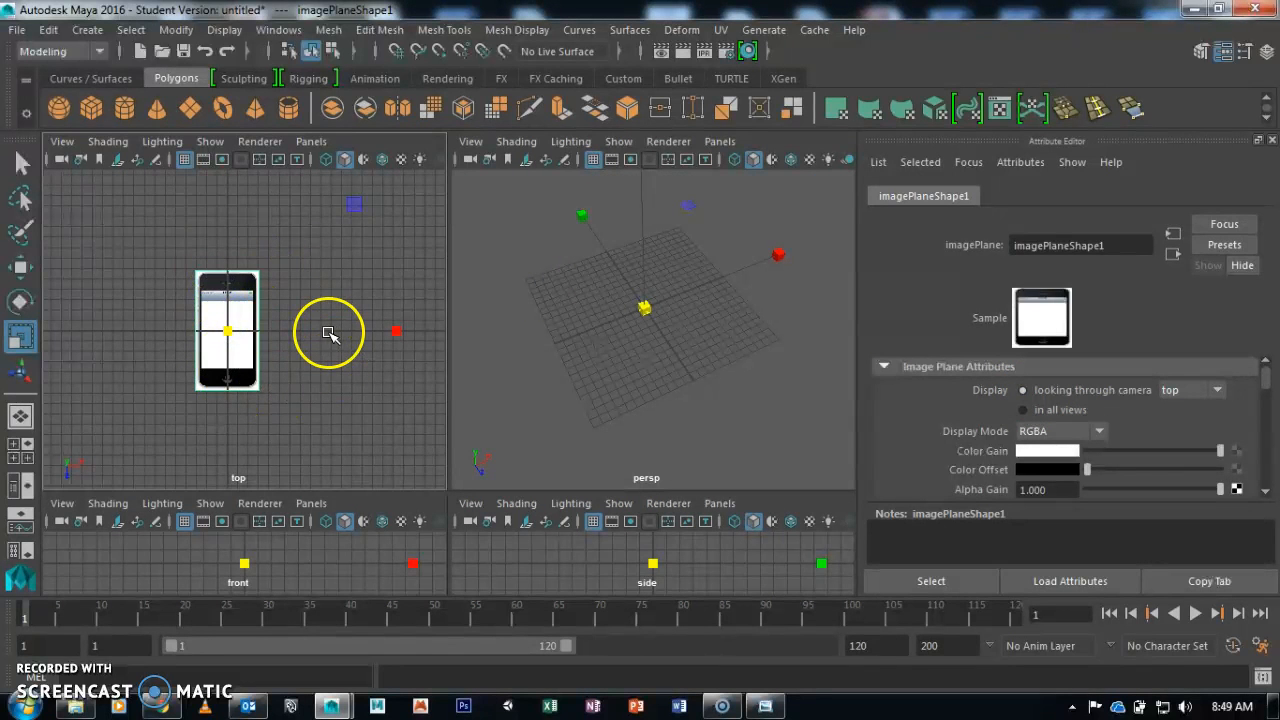
{"action": "left_click_drag", "start_coordinate": [537, 493], "coordinate": [543, 386]}
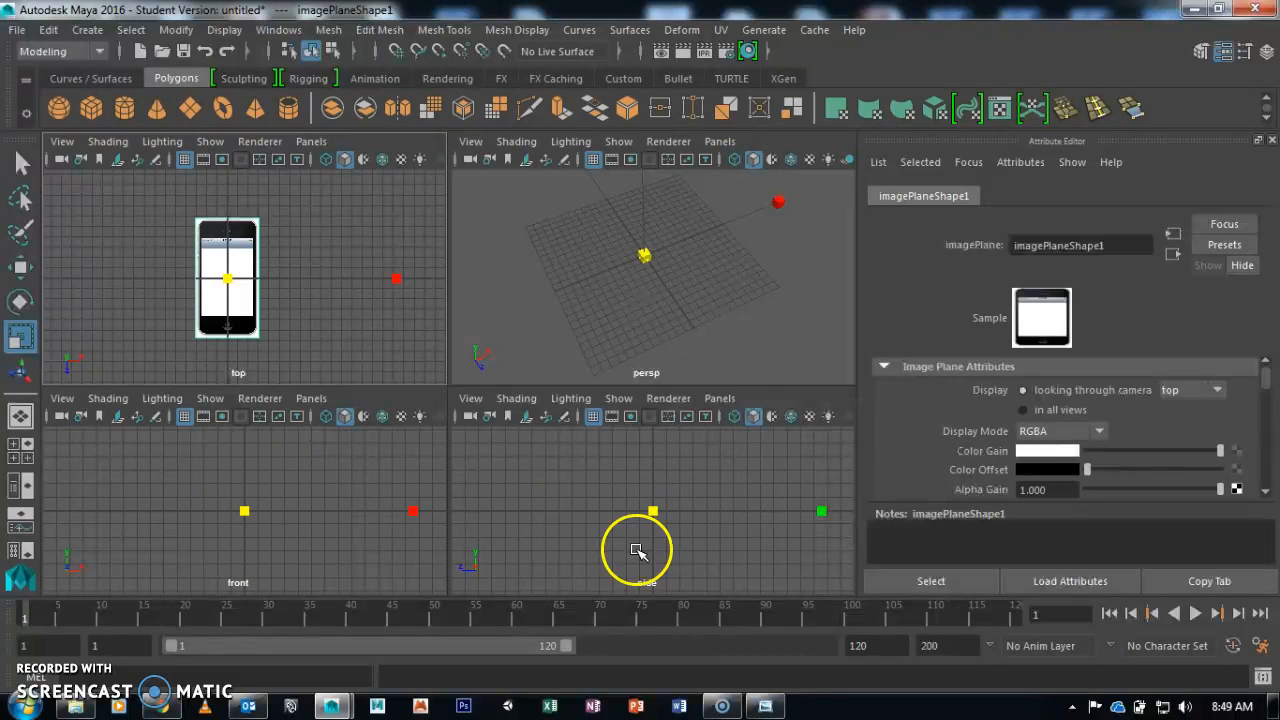
{"action": "left_click_drag", "start_coordinate": [316, 465], "coordinate": [223, 537]}
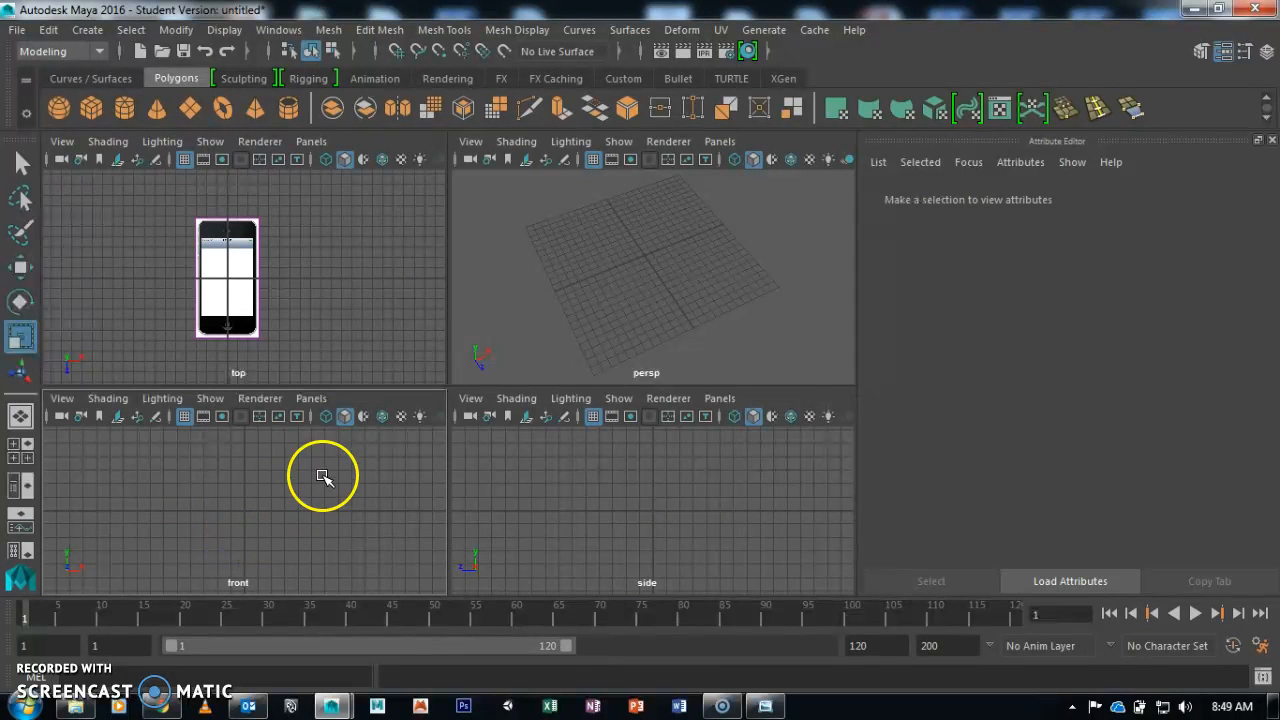
{"action": "left_click_drag", "start_coordinate": [301, 196], "coordinate": [151, 299]}
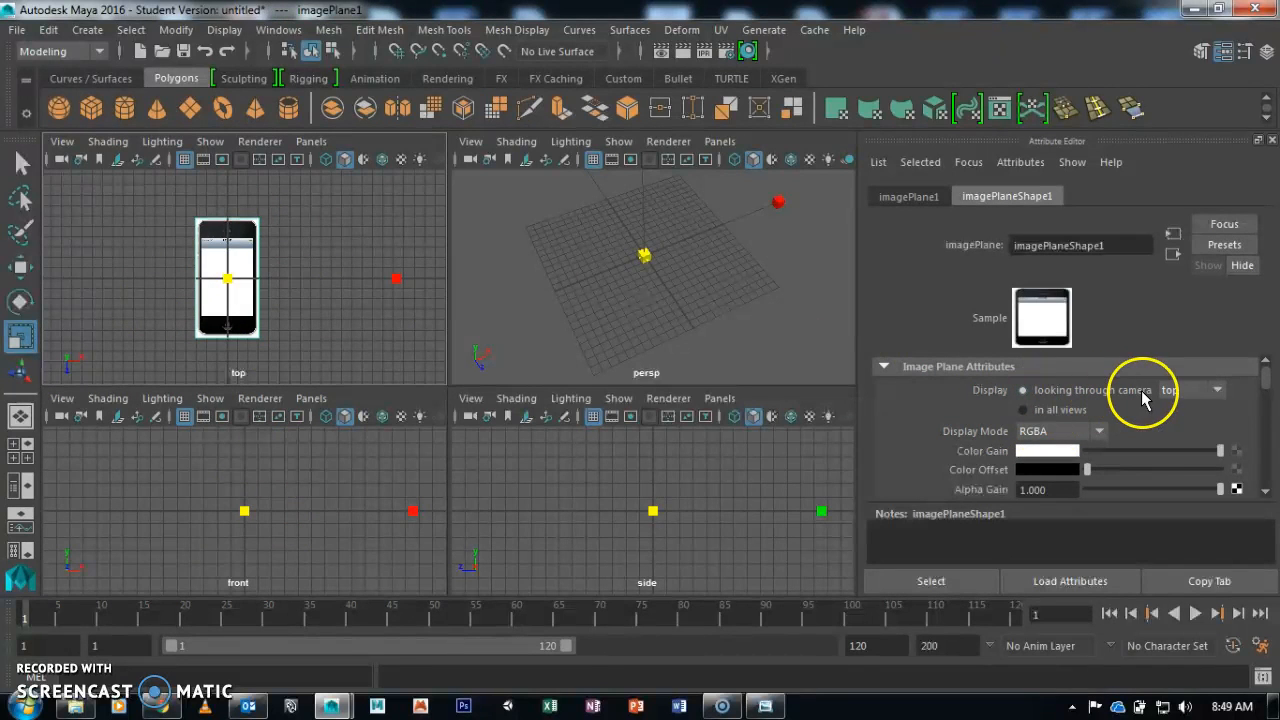
- Create a polygon cylinder in the maximized top view and move it onto the phone's upper-left corner
{"action": "key", "text": "space"}
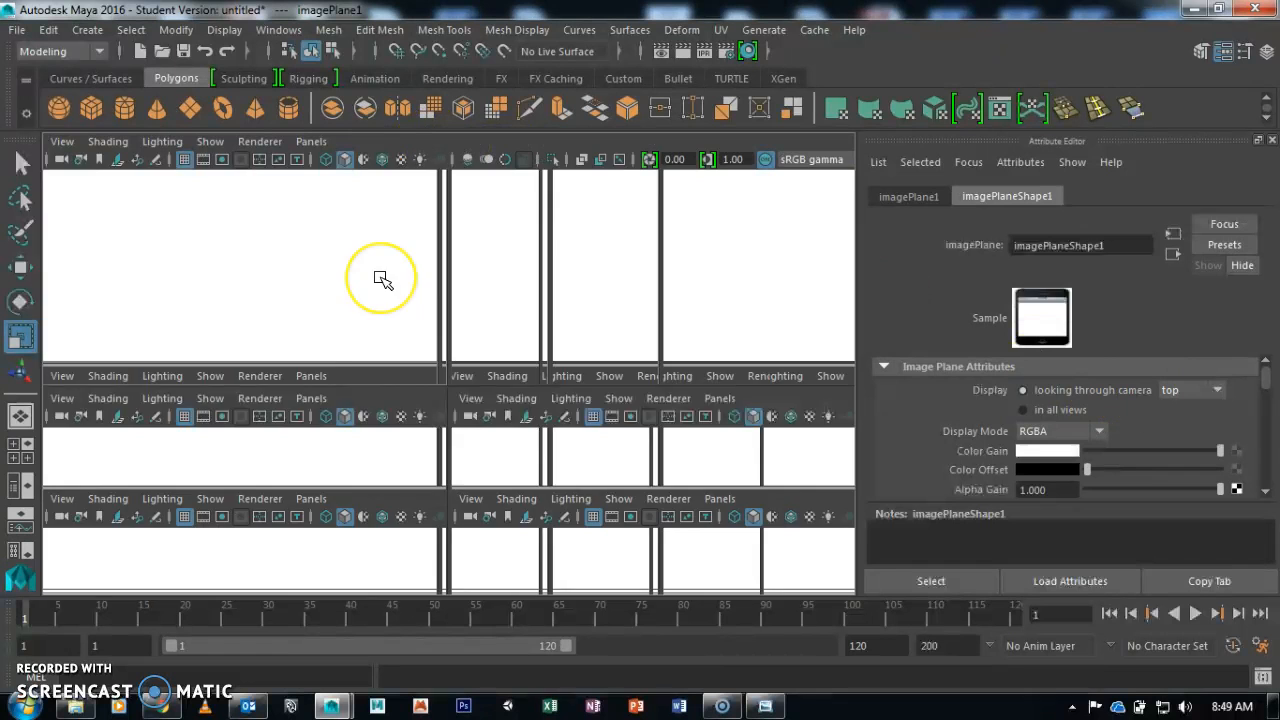
{"action": "scroll", "coordinate": [383, 287], "scroll_direction": "up", "scroll_amount": 3}
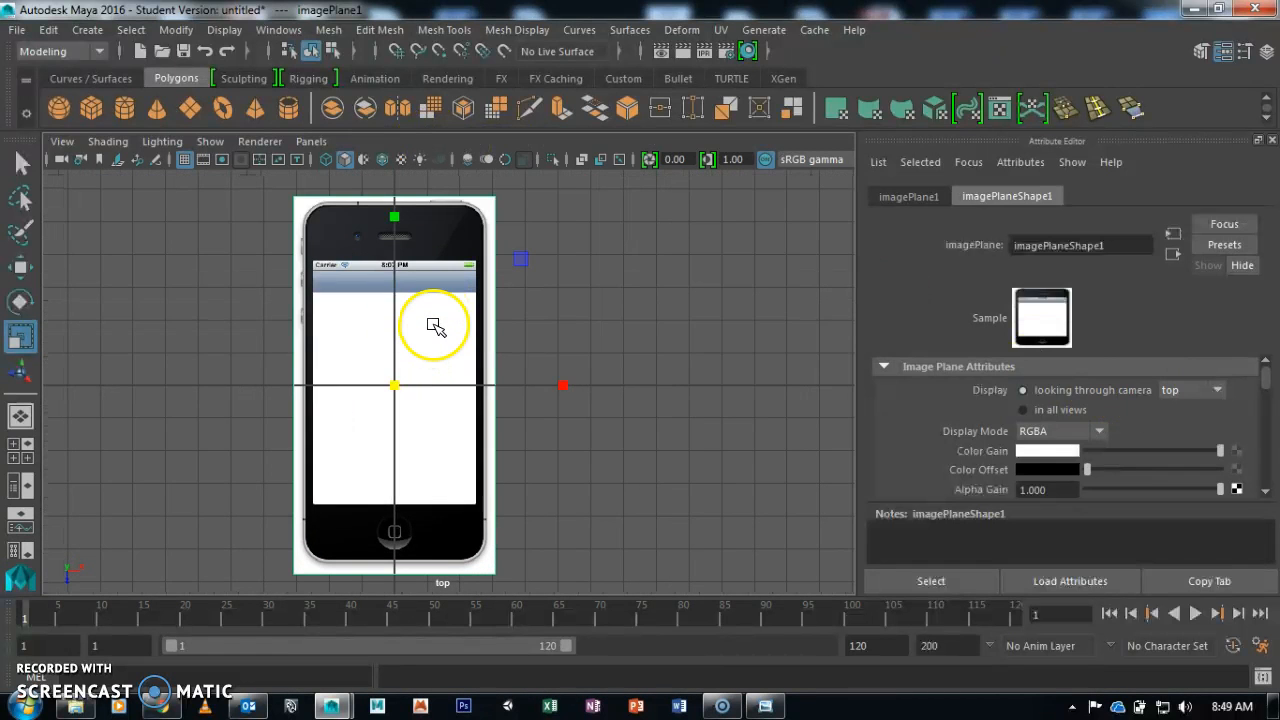
{"action": "middle_click_drag", "start_coordinate": [451, 283], "coordinate": [511, 324], "text": "alt"}
{"action": "scroll", "coordinate": [514, 326], "scroll_direction": "up", "scroll_amount": 1}
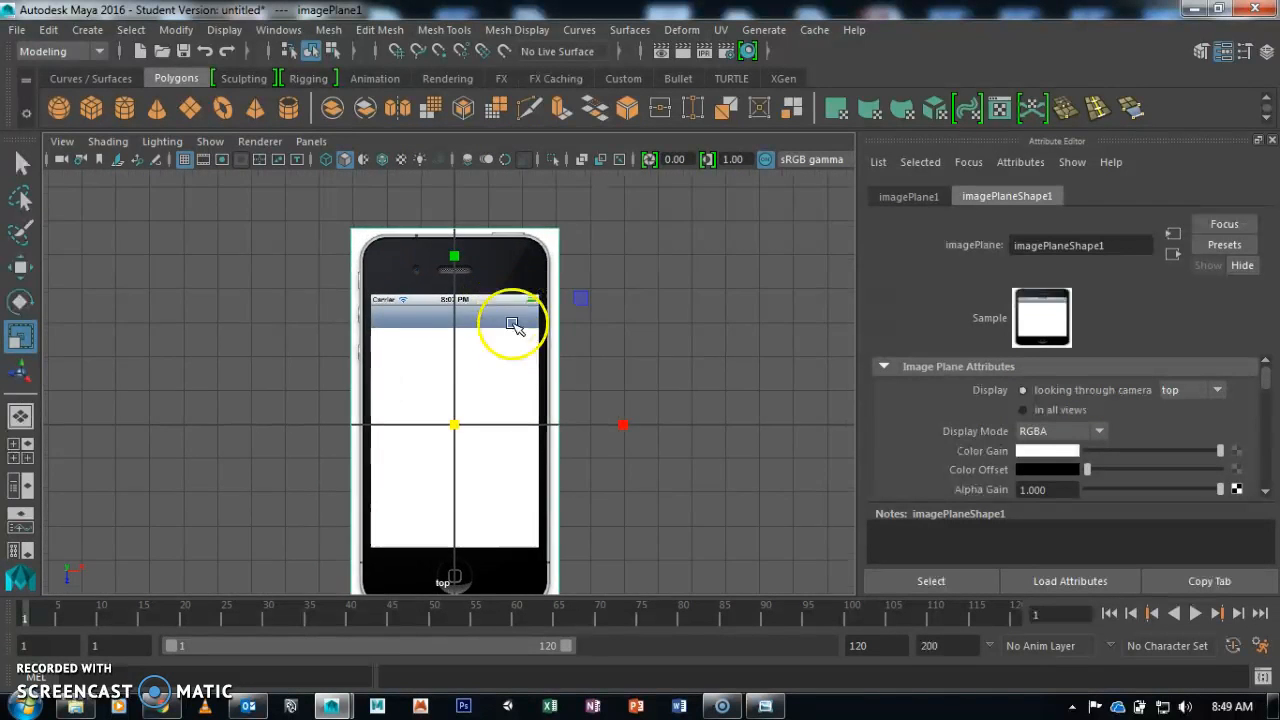
{"action": "middle_click_drag", "start_coordinate": [529, 403], "coordinate": [525, 343], "text": "alt"}
{"action": "scroll", "coordinate": [525, 343], "scroll_direction": "down", "scroll_amount": 1}
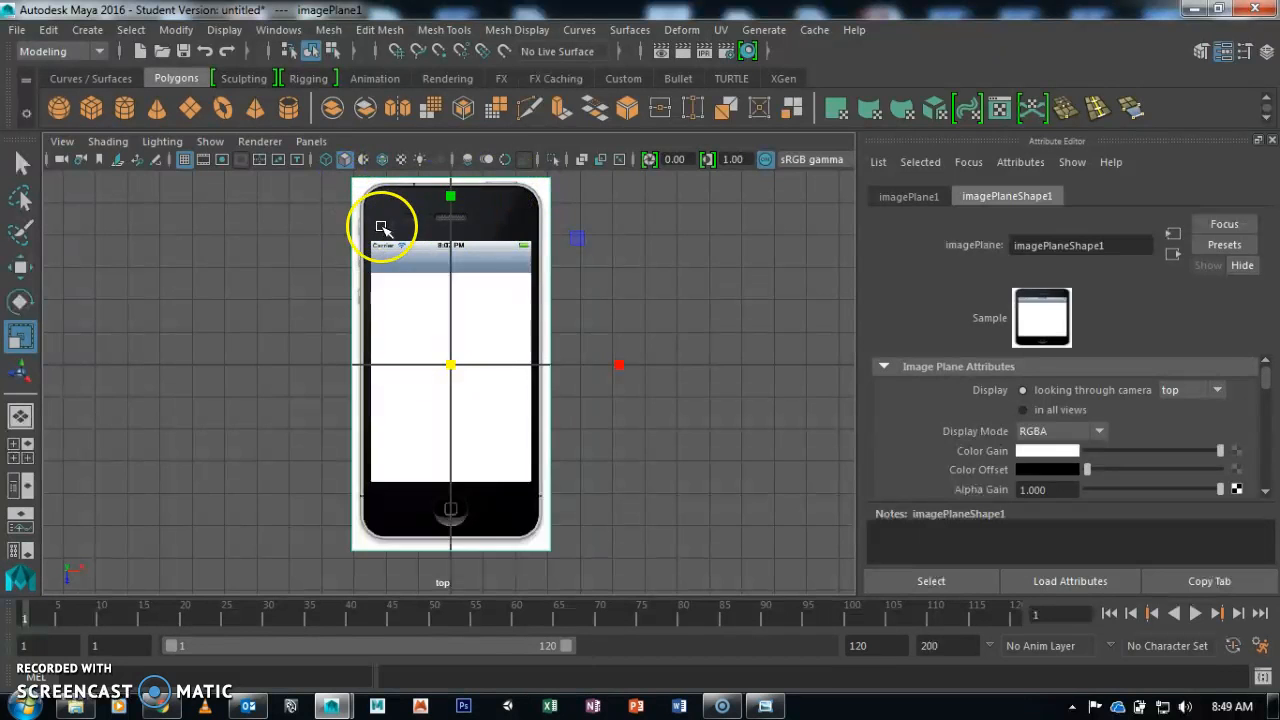
{"action": "middle_click_drag", "start_coordinate": [432, 244], "coordinate": [477, 354], "text": "alt"}
{"action": "right_click_drag", "start_coordinate": [477, 354], "coordinate": [590, 340], "text": "alt"}
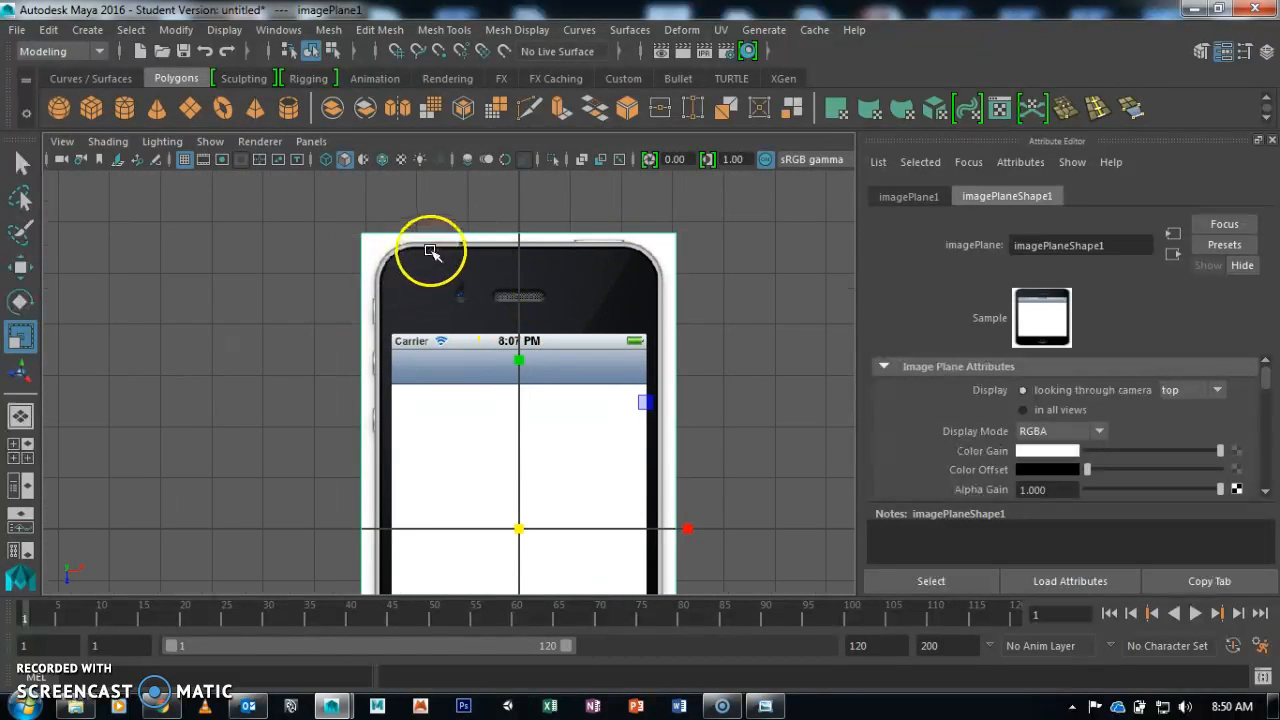
{"action": "left_click", "coordinate": [124, 107]}
{"action": "right_click_drag", "start_coordinate": [600, 451], "coordinate": [534, 394], "text": "alt"}
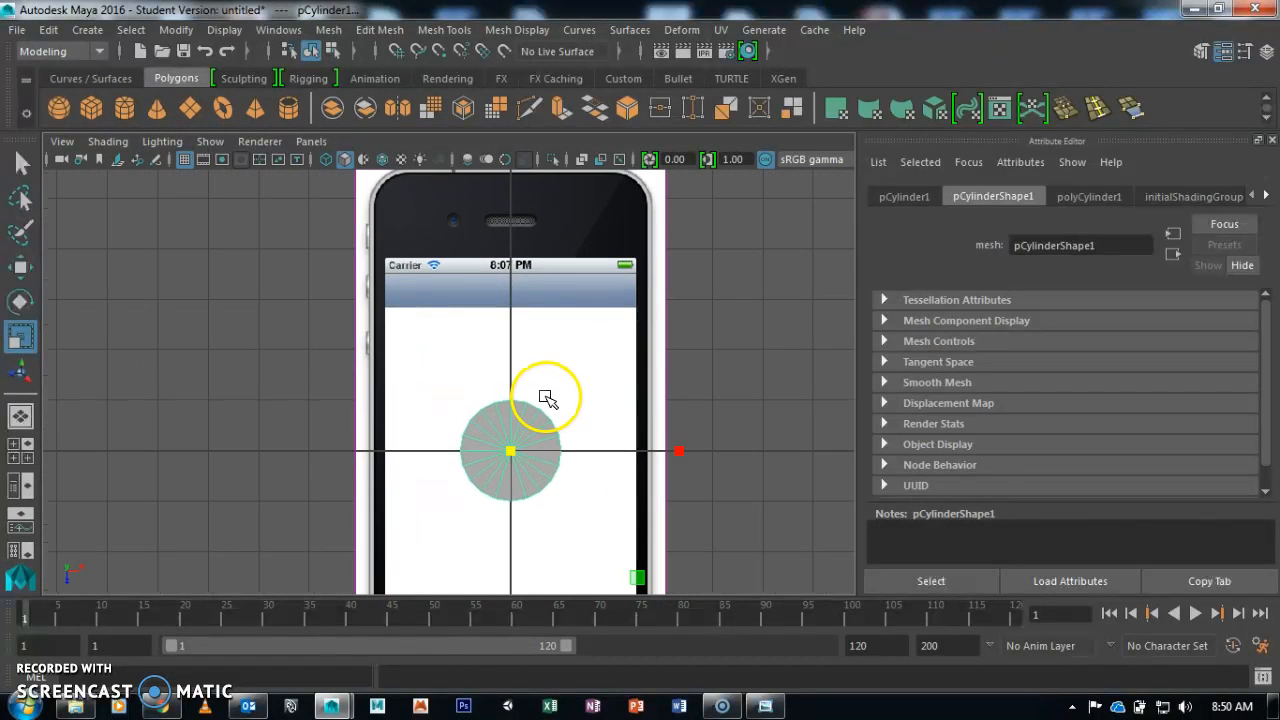
{"action": "key", "text": "w"}
{"action": "left_click_drag", "start_coordinate": [523, 451], "coordinate": [405, 215]}
{"action": "middle_click_drag", "start_coordinate": [405, 215], "coordinate": [480, 386], "text": "alt"}
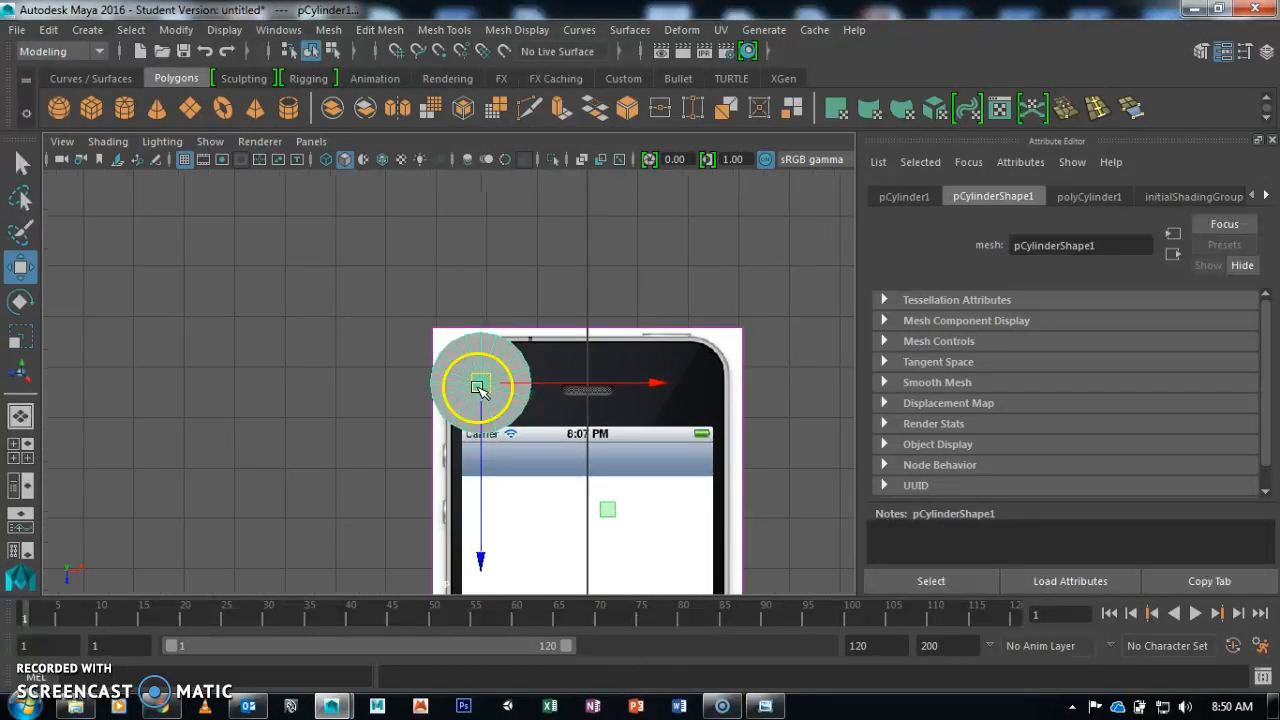
- Fit the cylinder to the phone's rounded corner at a uniform scale of about 0.849, and set its axis subdivisions to 40
{"action": "right_click_drag", "start_coordinate": [480, 386], "coordinate": [506, 406], "text": "alt"}
{"action": "mouse_move", "coordinate": [497, 384]}
{"action": "left_mouse_down"}
{"action": "mouse_move", "coordinate": [534, 398]}
{"action": "mouse_move", "coordinate": [491, 381]}
{"action": "mouse_move", "coordinate": [500, 376]}
{"action": "left_mouse_up"}
{"action": "left_click", "coordinate": [22, 347]}
{"action": "key", "text": "w"}
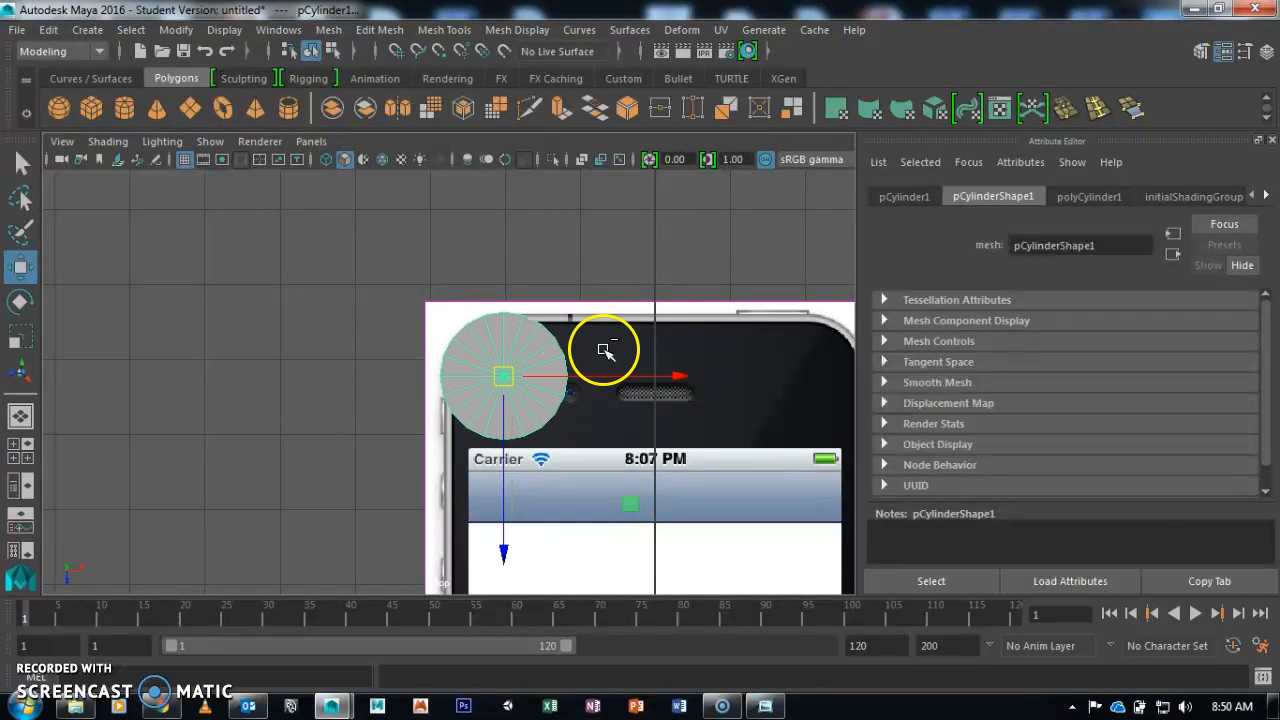
{"action": "key", "text": "ctrl+a"}
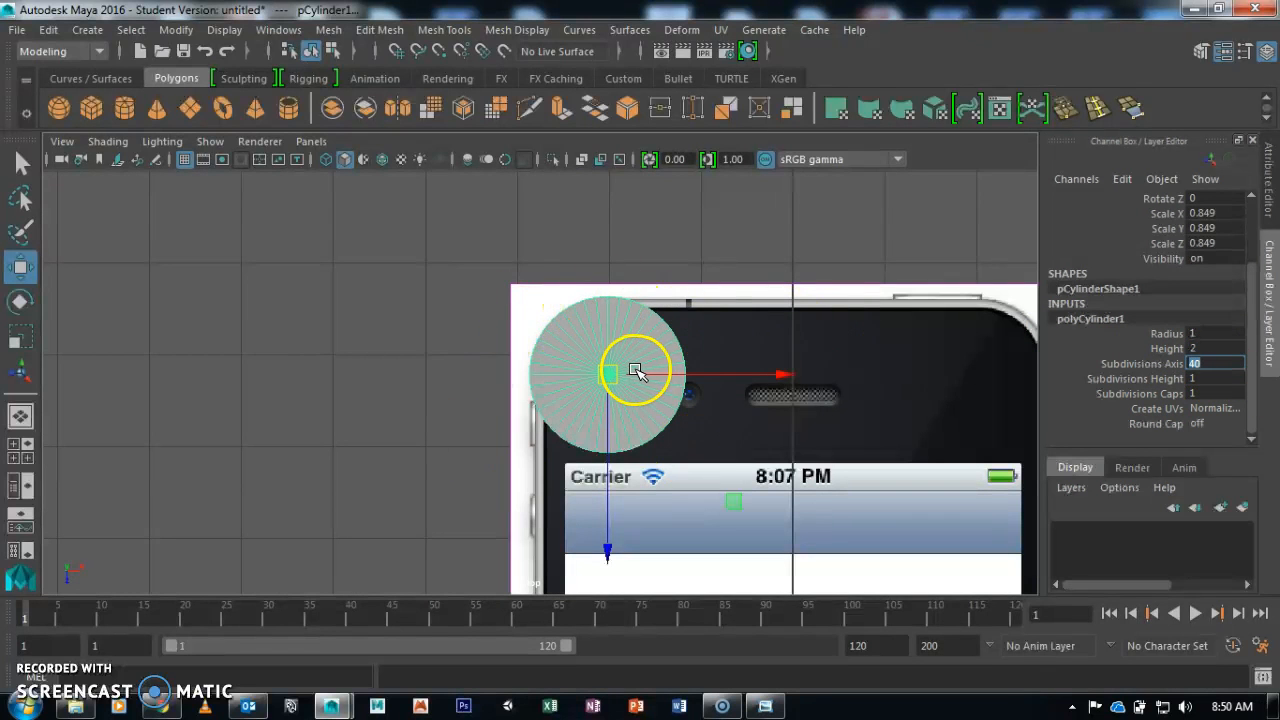
- Delete the cylinder's faces except the upper-left quarter that follows the phone's rounded corner
{"action": "middle_click_drag", "start_coordinate": [657, 326], "coordinate": [563, 271], "text": "alt"}
{"action": "right_click_drag", "start_coordinate": [563, 271], "coordinate": [565, 246]}
{"action": "left_click_drag", "start_coordinate": [657, 190], "coordinate": [343, 337]}
{"action": "key", "text": "Delete"}
{"action": "key", "text": "Delete"}
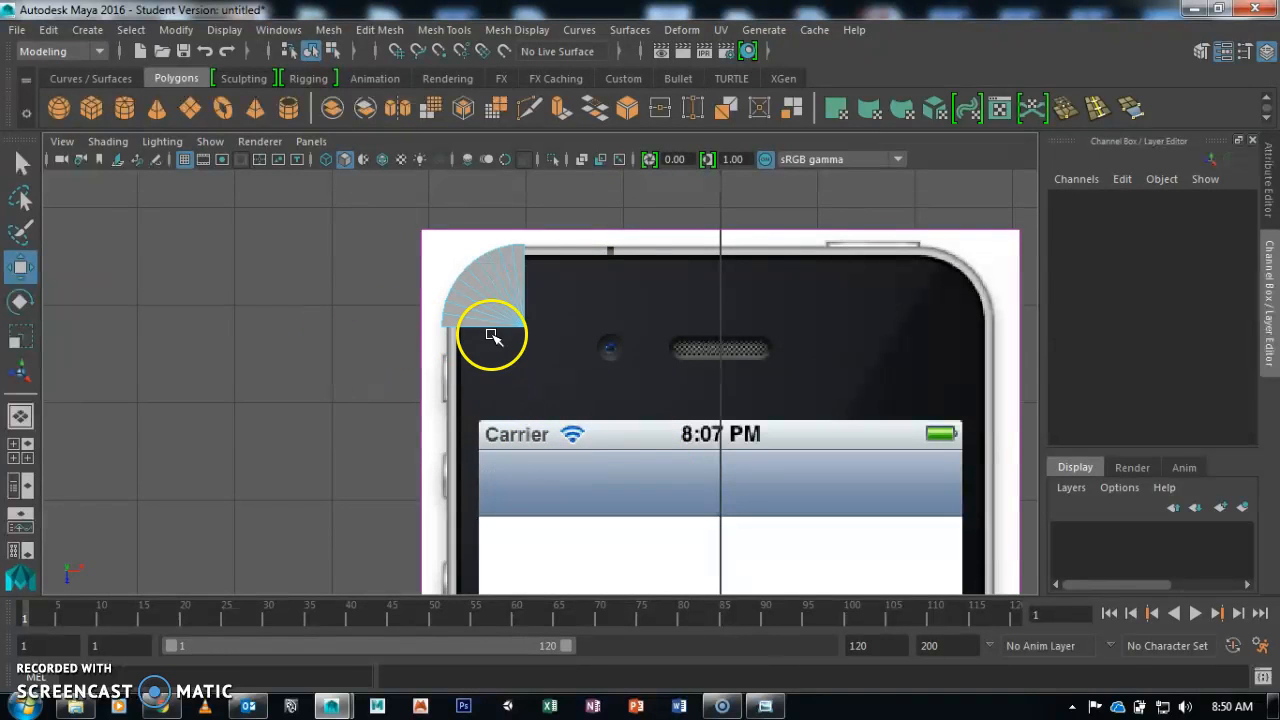
{"action": "left_click", "coordinate": [21, 340]}
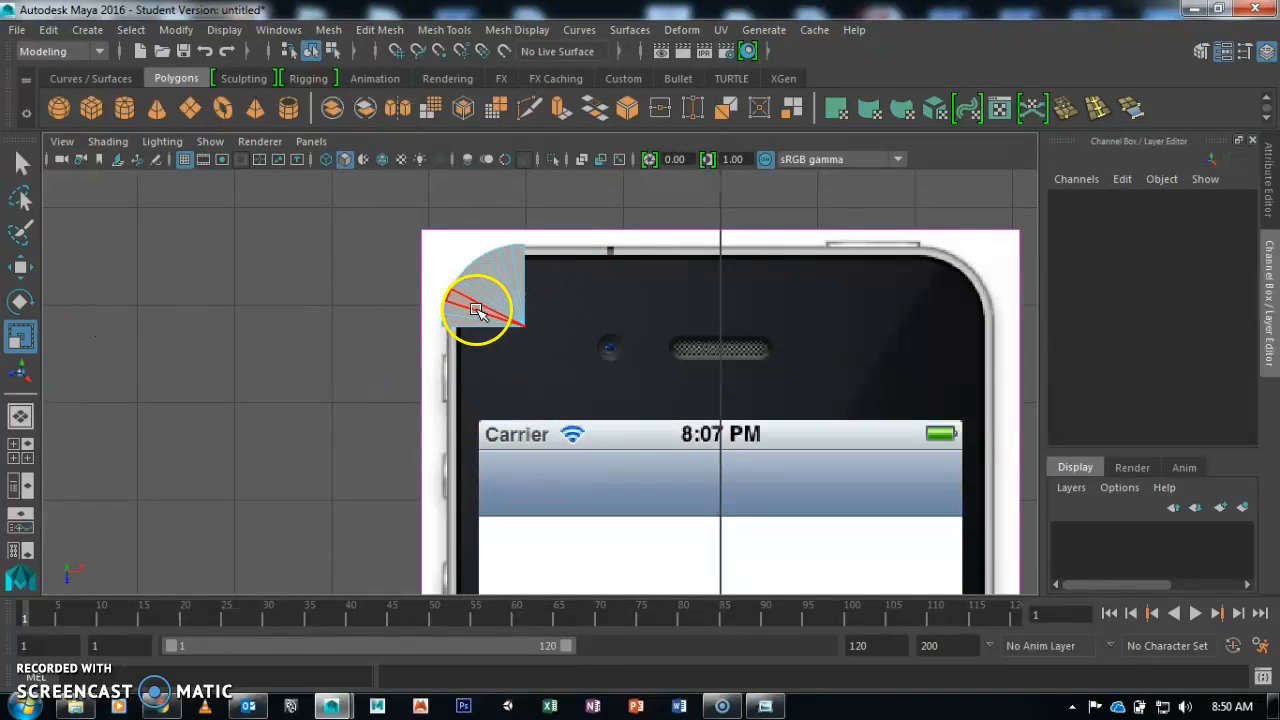
{"action": "scroll", "coordinate": [514, 314], "scroll_direction": "up", "scroll_amount": 2}
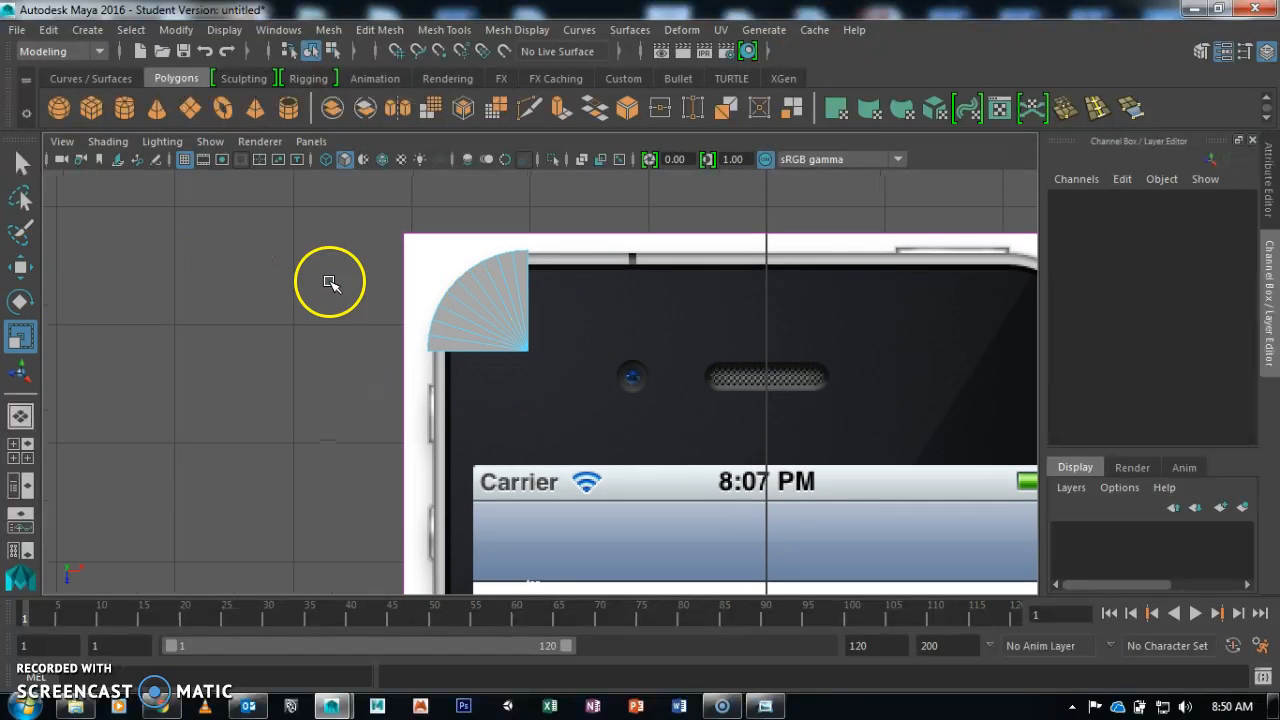
- Scale the quarter cylinder uniformly to about 0.753 and move it onto the phone's rounded corner at X -2.05, Z -4.855
{"action": "key", "text": "F8"}
{"action": "mouse_move", "coordinate": [530, 347]}
{"action": "left_mouse_down"}
{"action": "mouse_move", "coordinate": [510, 347]}
{"action": "mouse_move", "coordinate": [524, 347]}
{"action": "left_mouse_up"}
{"action": "key", "text": "w"}
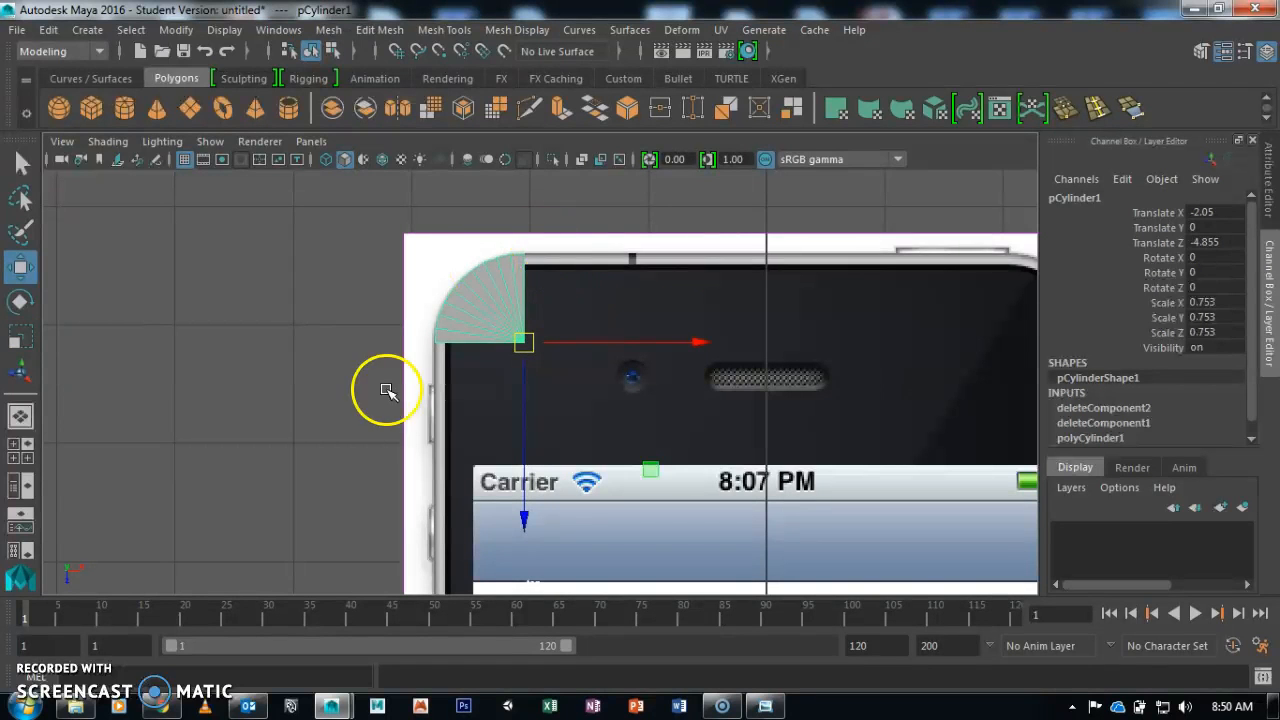
- Examine the quarter cylinder's fit on the corner and the phone's outline relative to the grid's centre lines in the top view
{"action": "scroll", "coordinate": [641, 404], "scroll_direction": "down", "scroll_amount": 5}
{"action": "middle_click_drag", "start_coordinate": [657, 334], "coordinate": [540, 283], "text": "alt"}
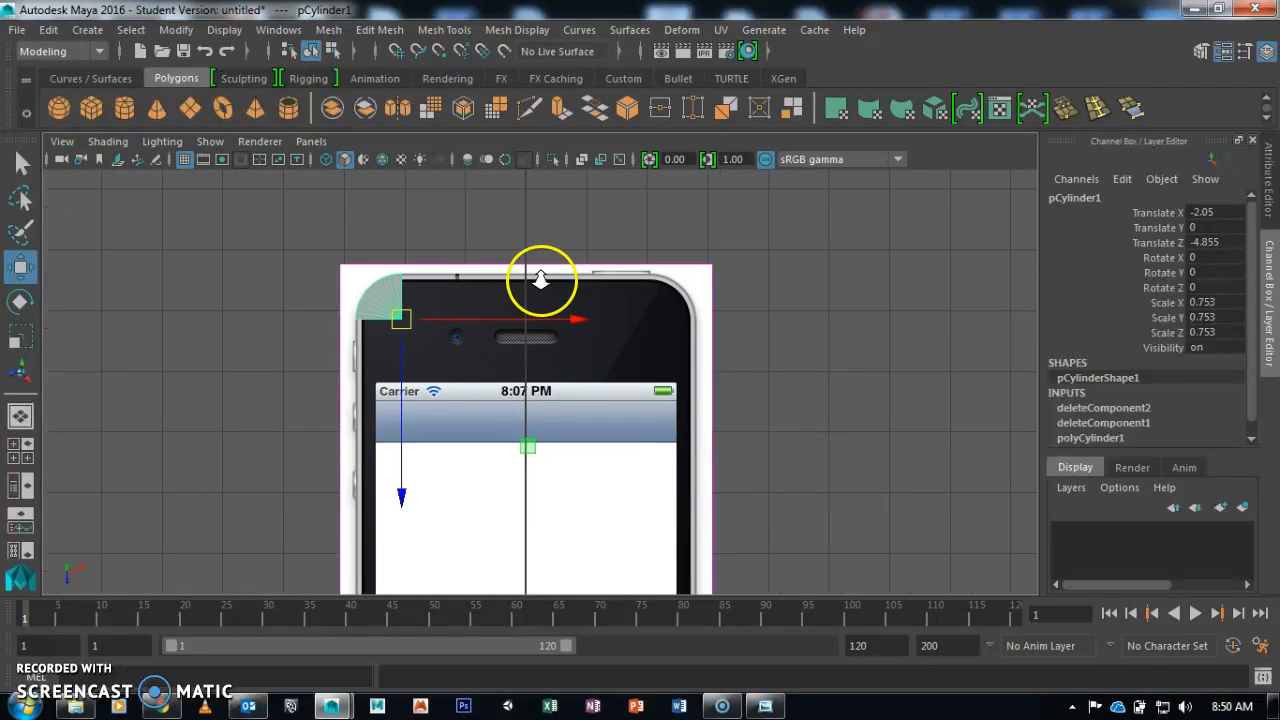
{"action": "scroll", "coordinate": [540, 283], "scroll_direction": "up", "scroll_amount": 1}
{"action": "scroll", "coordinate": [668, 388], "scroll_direction": "down", "scroll_amount": 3}
{"action": "middle_click_drag", "start_coordinate": [668, 388], "coordinate": [672, 142], "text": "alt"}
{"action": "middle_click_drag", "start_coordinate": [657, 400], "coordinate": [657, 323], "text": "alt"}
{"action": "scroll", "coordinate": [326, 529], "scroll_direction": "up", "scroll_amount": 1}
{"action": "middle_click_drag", "start_coordinate": [459, 390], "coordinate": [428, 357], "text": "alt"}
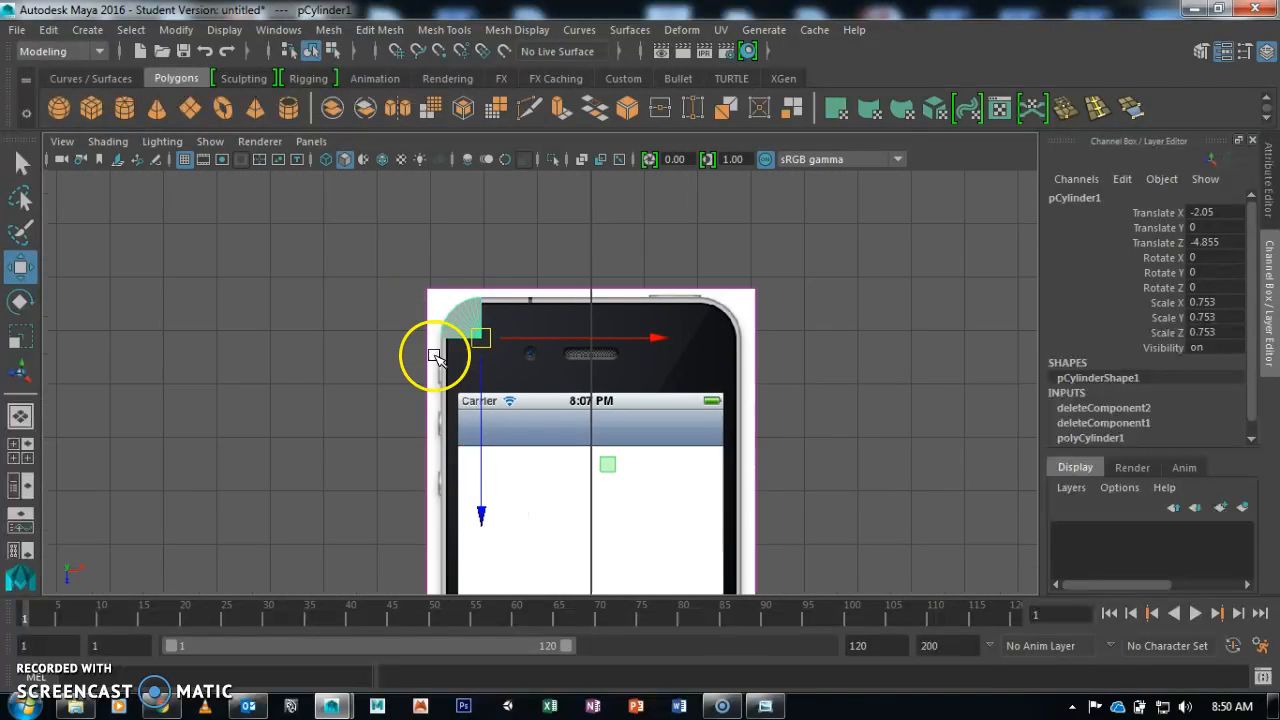
{"action": "scroll", "coordinate": [391, 309], "scroll_direction": "up", "scroll_amount": 4}
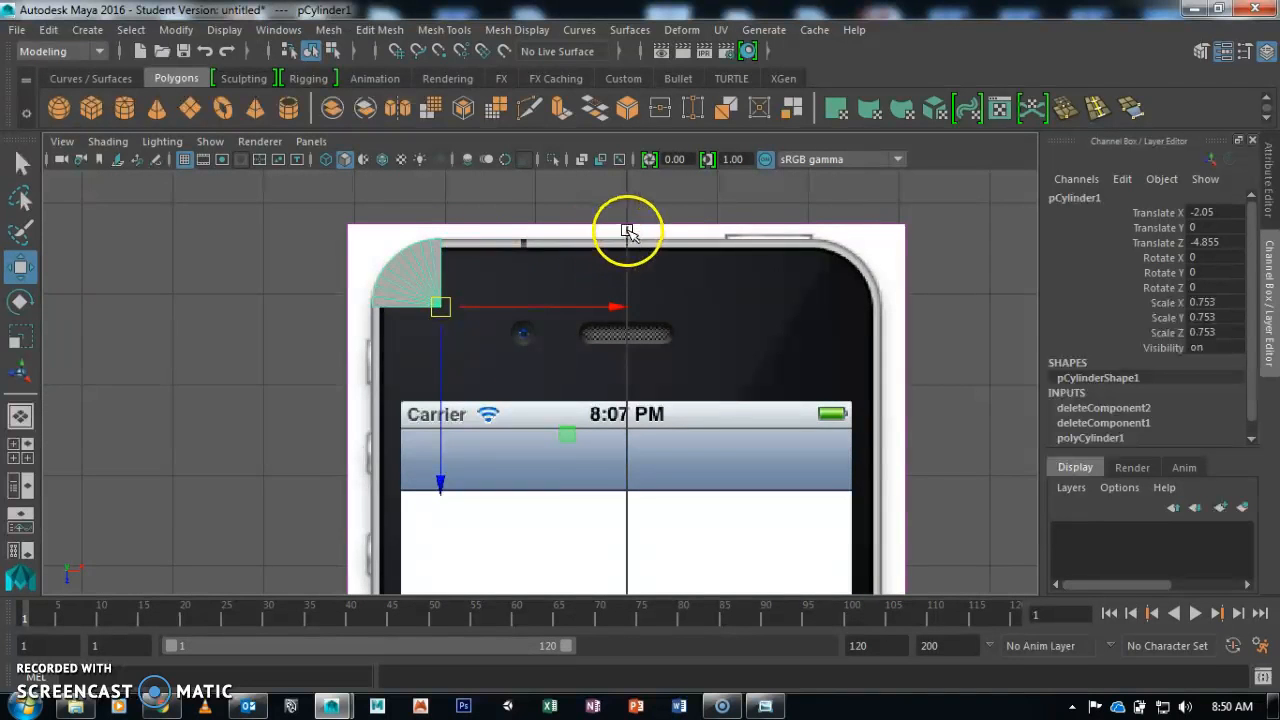
{"action": "middle_click_drag", "start_coordinate": [597, 505], "coordinate": [596, 314], "text": "alt"}
{"action": "middle_click_drag", "start_coordinate": [546, 503], "coordinate": [529, 678], "text": "alt"}
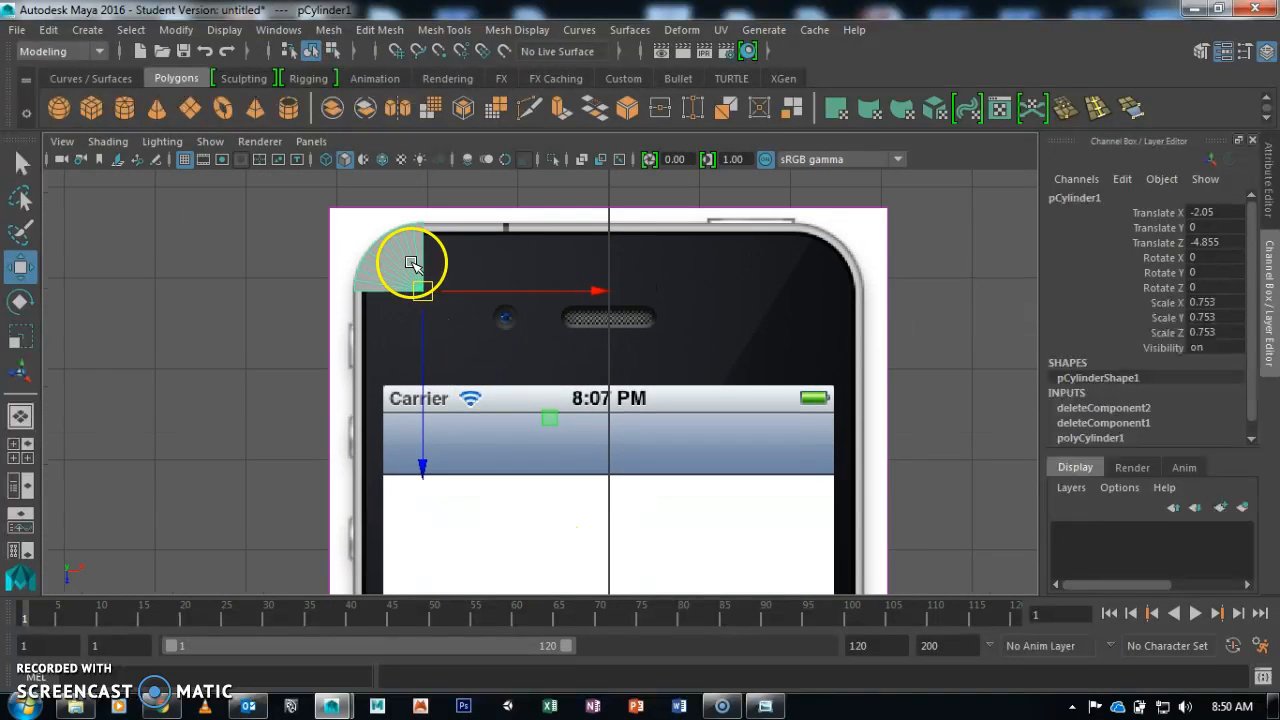
{"action": "middle_click_drag", "start_coordinate": [495, 421], "coordinate": [346, 449], "text": "alt"}
{"action": "middle_click_drag", "start_coordinate": [541, 377], "coordinate": [575, 532], "text": "alt"}
{"action": "scroll", "coordinate": [583, 360], "scroll_direction": "up", "scroll_amount": 1}
- Select the quarter cylinder's open border edges on the side facing the phone's vertical centre line, working in the perspective view
{"action": "key", "text": "space"}
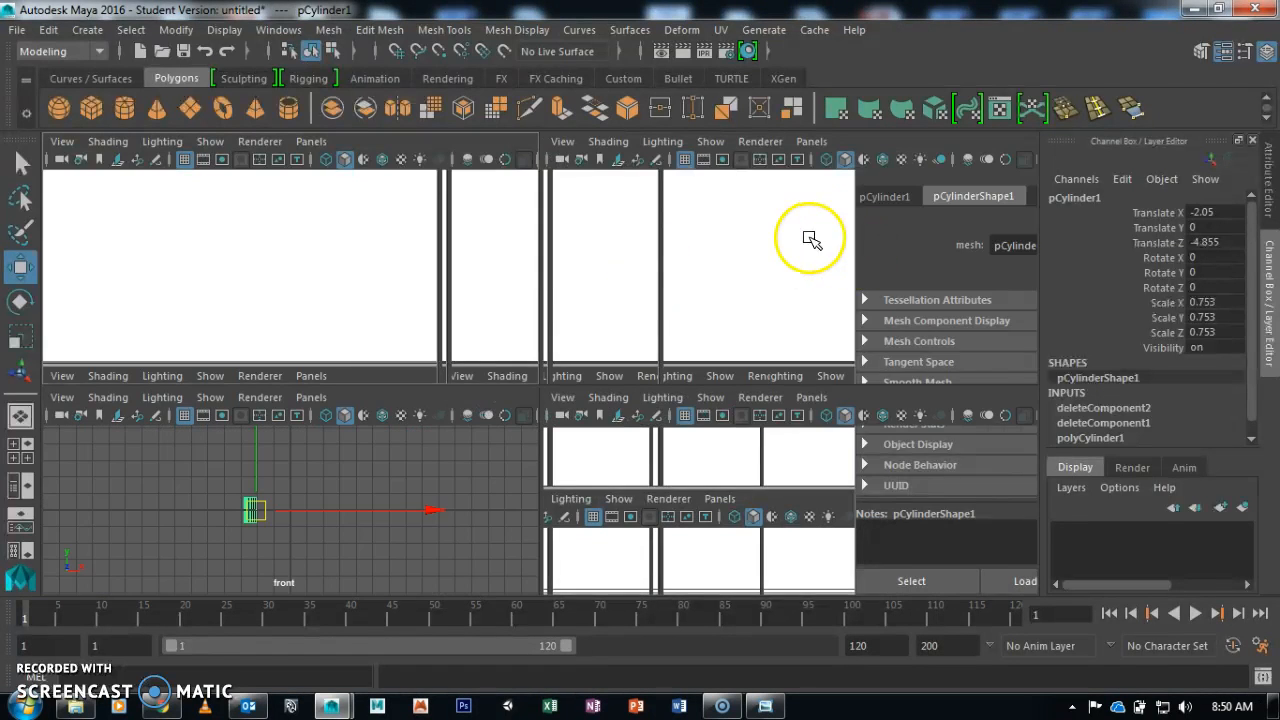
{"action": "key", "text": "space"}
{"action": "left_click_drag", "start_coordinate": [525, 244], "coordinate": [393, 235], "text": "alt"}
{"action": "right_click_drag", "start_coordinate": [392, 235], "coordinate": [830, 380], "text": "alt"}
{"action": "middle_click_drag", "start_coordinate": [830, 380], "coordinate": [663, 393], "text": "alt"}
{"action": "right_click_drag", "start_coordinate": [599, 250], "coordinate": [594, 122]}
{"action": "left_click_drag", "start_coordinate": [594, 122], "coordinate": [465, 305], "text": "alt"}
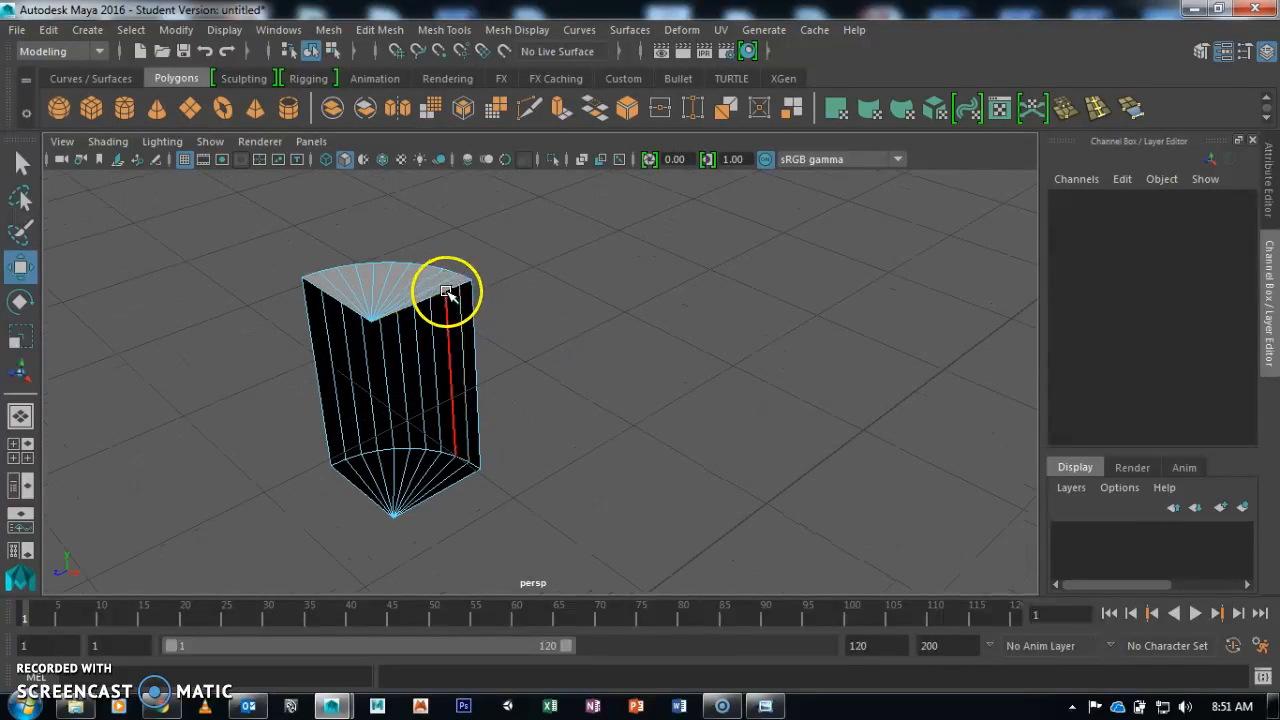
{"action": "left_click", "coordinate": [446, 290]}
{"action": "left_click", "coordinate": [476, 313]}
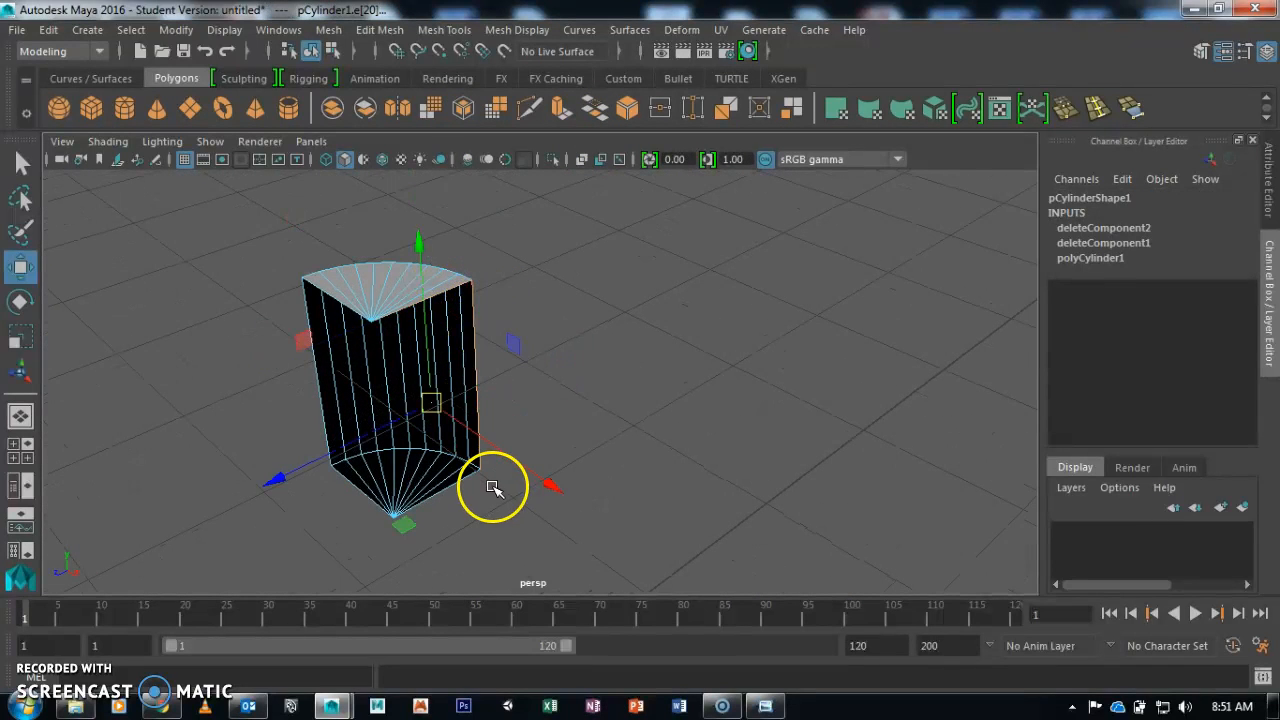
{"action": "left_click_drag", "start_coordinate": [679, 501], "coordinate": [591, 343], "text": "alt"}
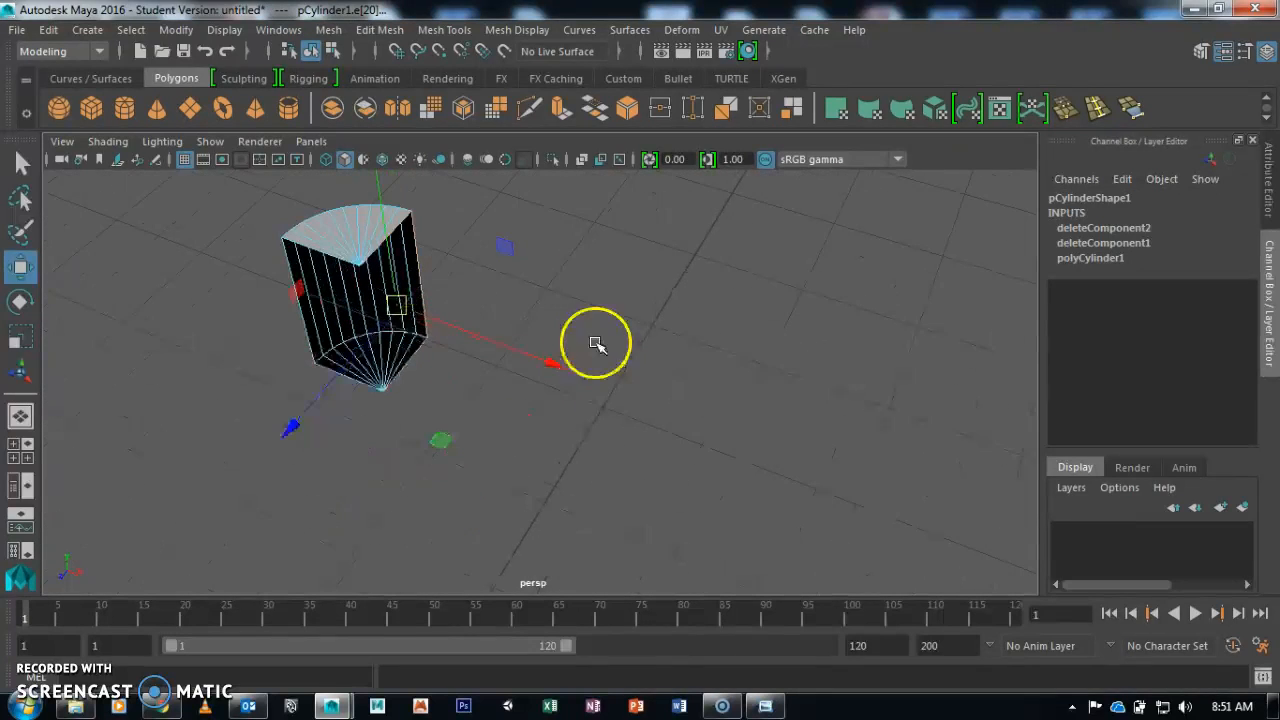
- Extrude the selected edges 2.05 units along world X, snapped to the phone's vertical centre line in the top view
{"action": "left_click", "coordinate": [561, 108]}
{"action": "left_click_drag", "start_coordinate": [651, 386], "coordinate": [690, 205], "text": "alt"}
{"action": "left_click", "coordinate": [688, 201]}
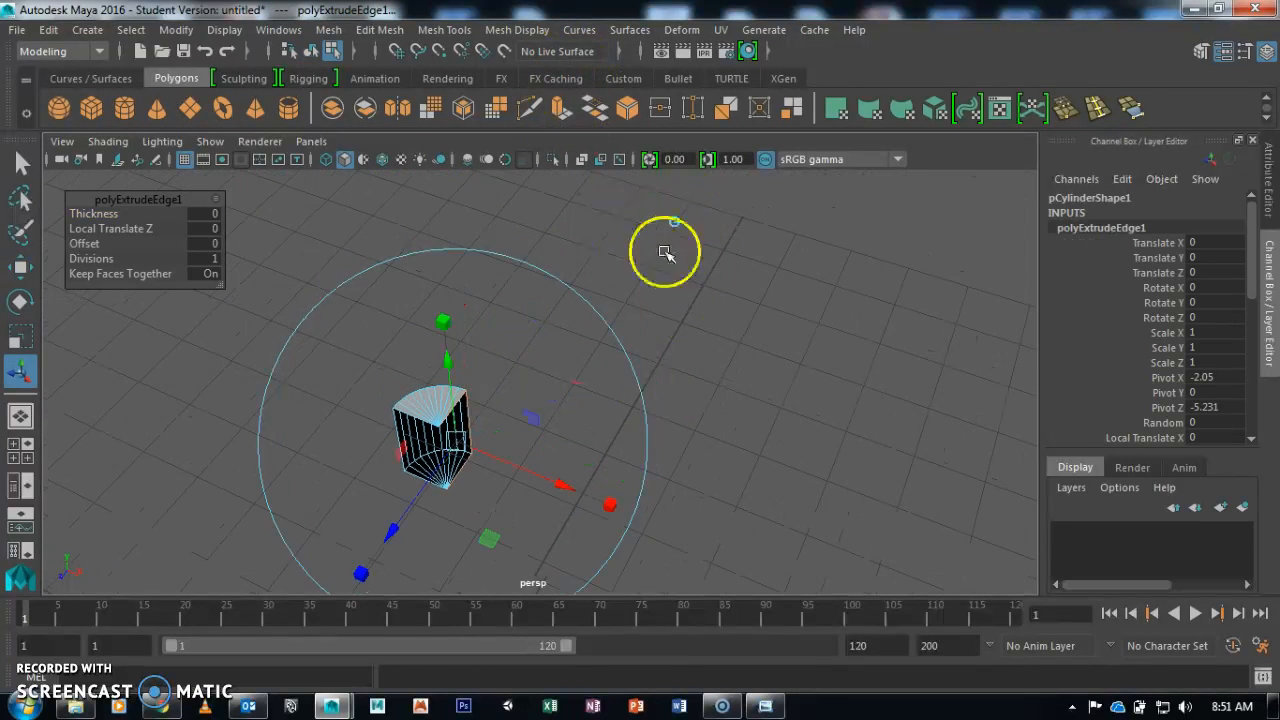
{"action": "left_click_drag", "start_coordinate": [715, 427], "coordinate": [726, 371], "text": "alt"}
{"action": "key", "text": "space"}
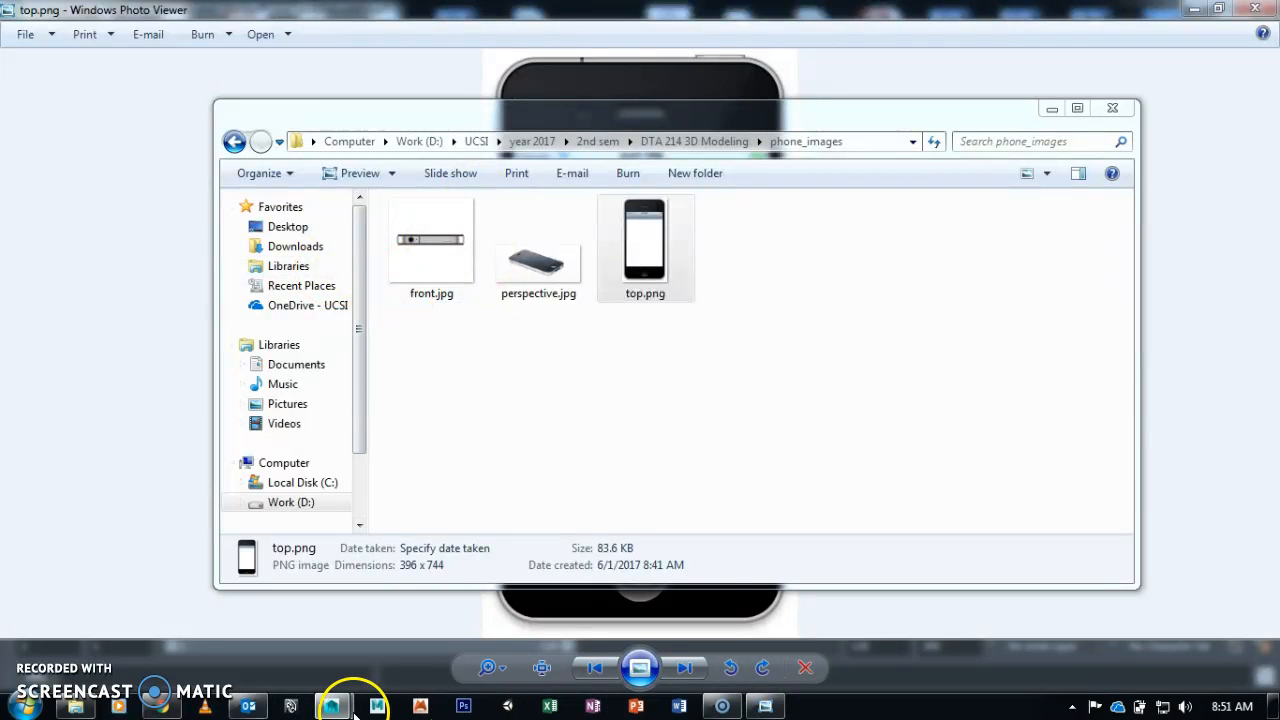
{"action": "mouse_move", "coordinate": [352, 710]}
{"action": "left_click", "coordinate": [403, 622]}
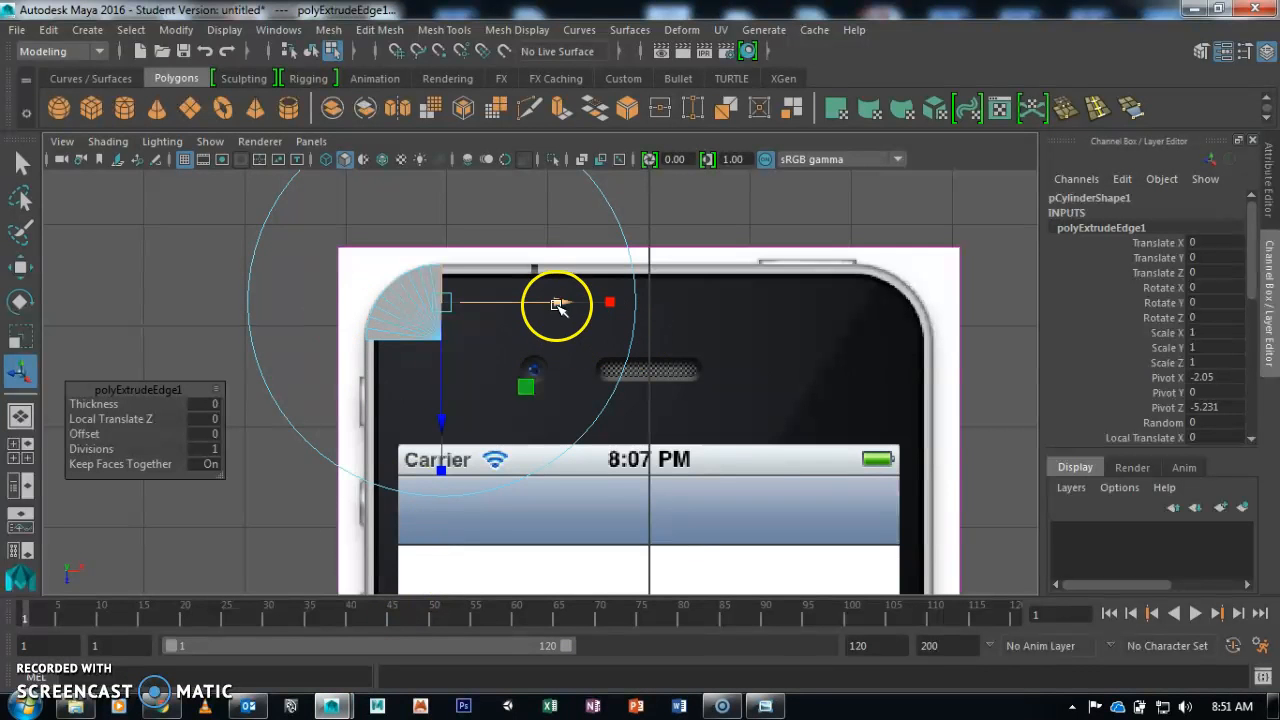
{"action": "left_click_drag", "start_coordinate": [561, 304], "coordinate": [676, 297]}
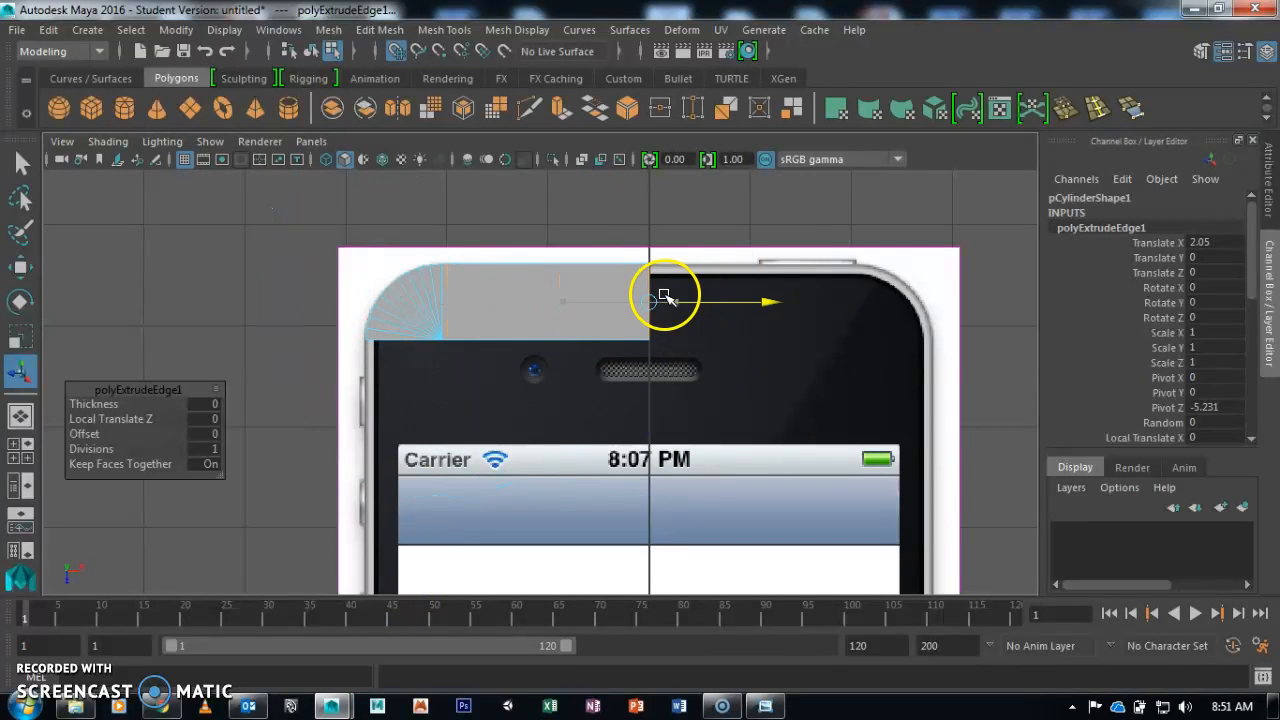
{"action": "left_click_drag", "start_coordinate": [767, 304], "coordinate": [552, 301]}
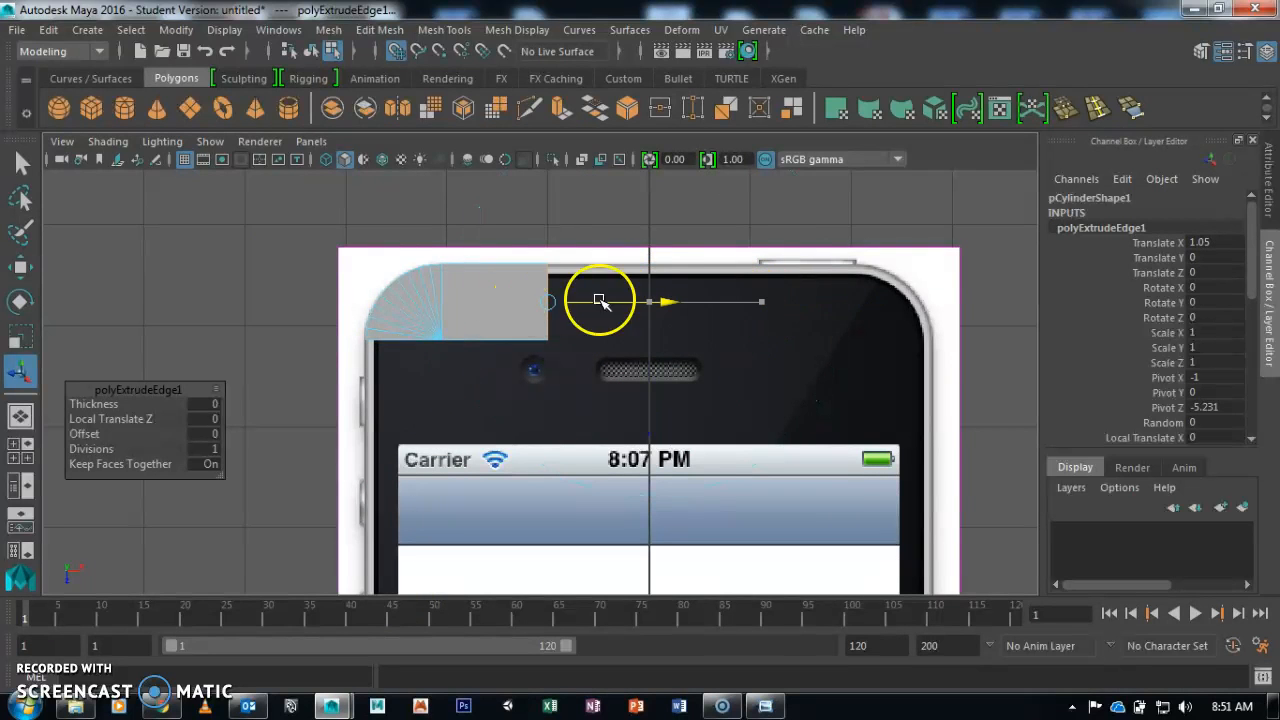
- Select the shell's open border edges facing the phone's bottom end, on the rounded corner and the extruded strip
{"action": "key", "text": "space"}
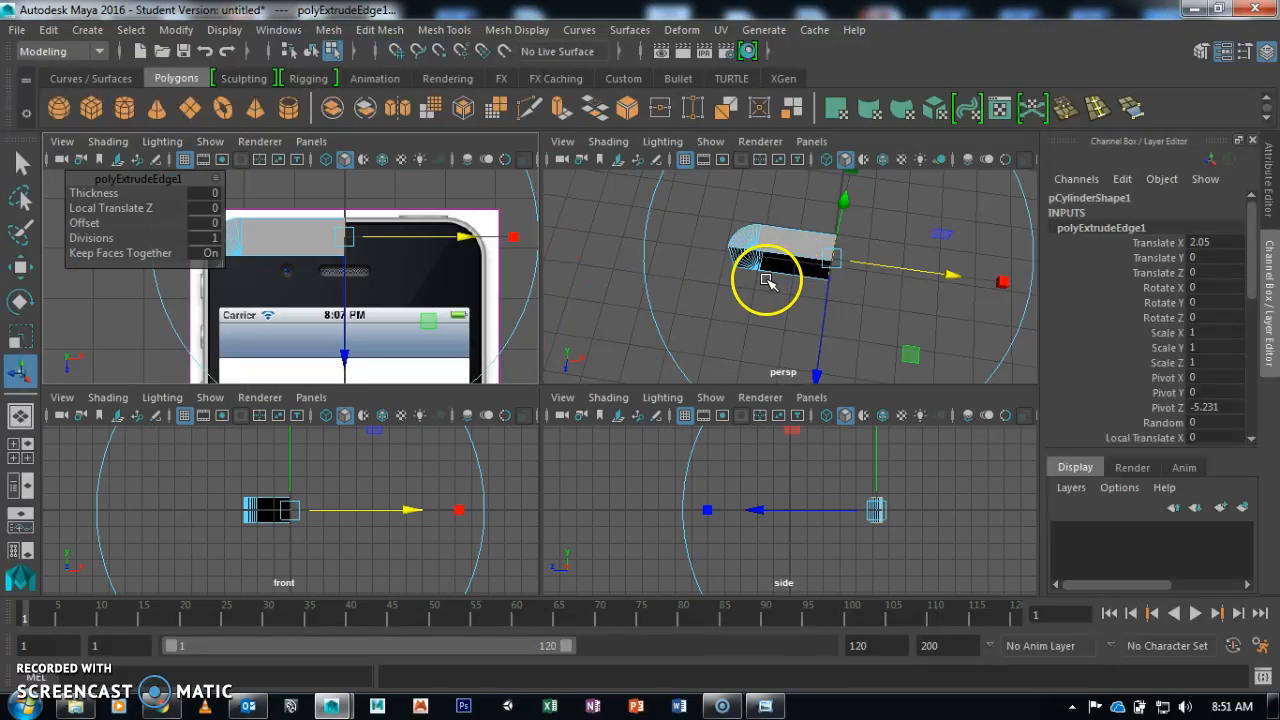
{"action": "key", "text": "space"}
{"action": "scroll", "coordinate": [574, 400], "scroll_direction": "up", "scroll_amount": 5}
{"action": "middle_click_drag", "start_coordinate": [571, 457], "coordinate": [588, 315], "text": "alt"}
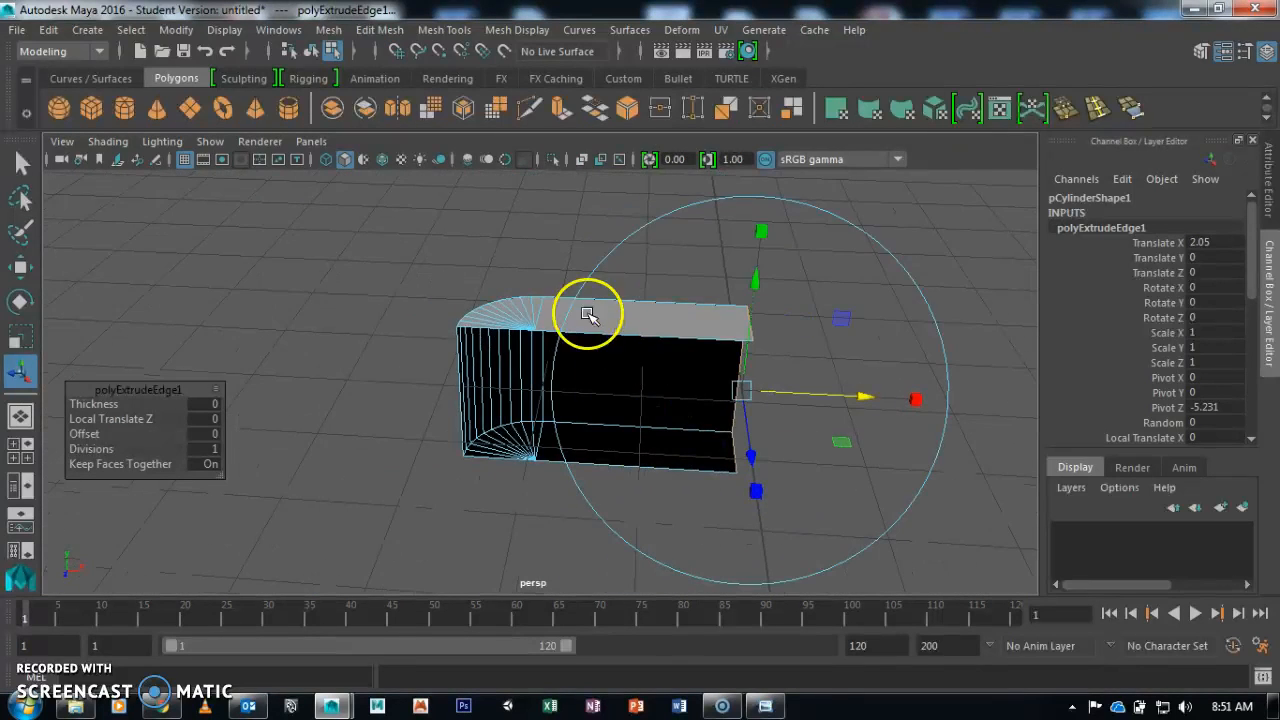
{"action": "left_click", "coordinate": [645, 337]}
{"action": "left_click_drag", "start_coordinate": [537, 371], "coordinate": [641, 338], "text": "alt"}
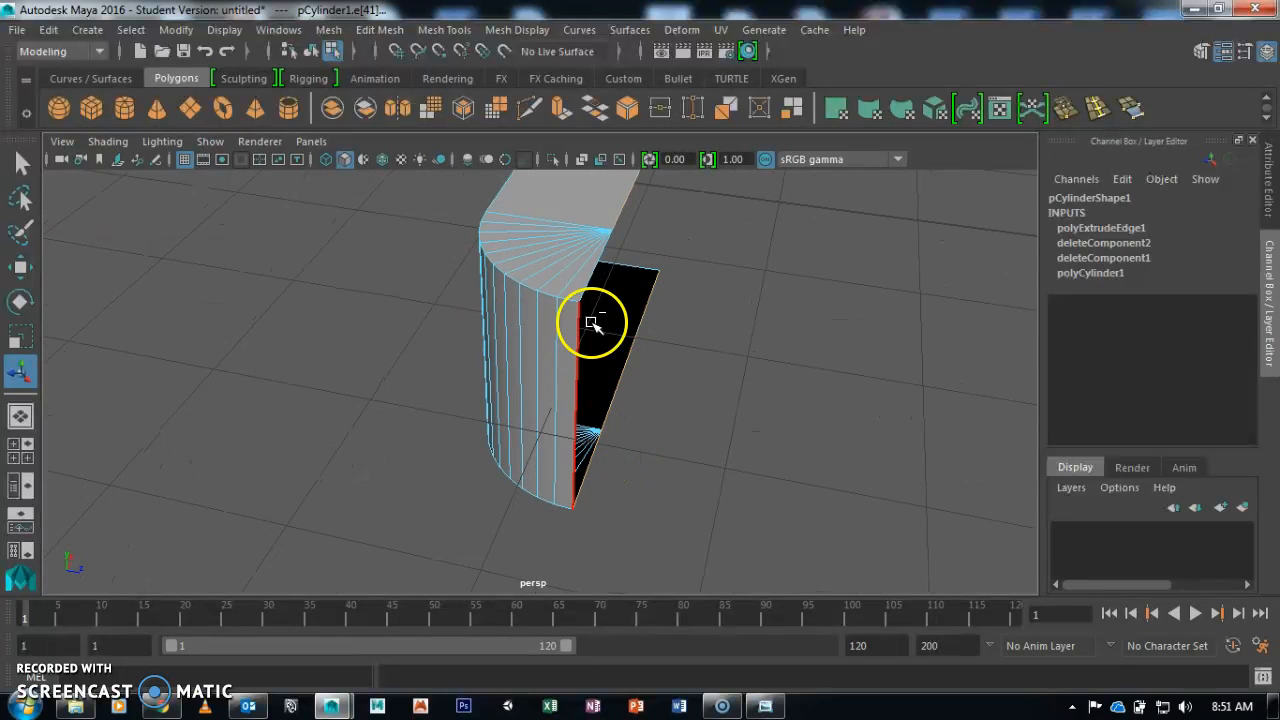
{"action": "left_click_drag", "start_coordinate": [742, 320], "coordinate": [557, 395], "text": "alt"}
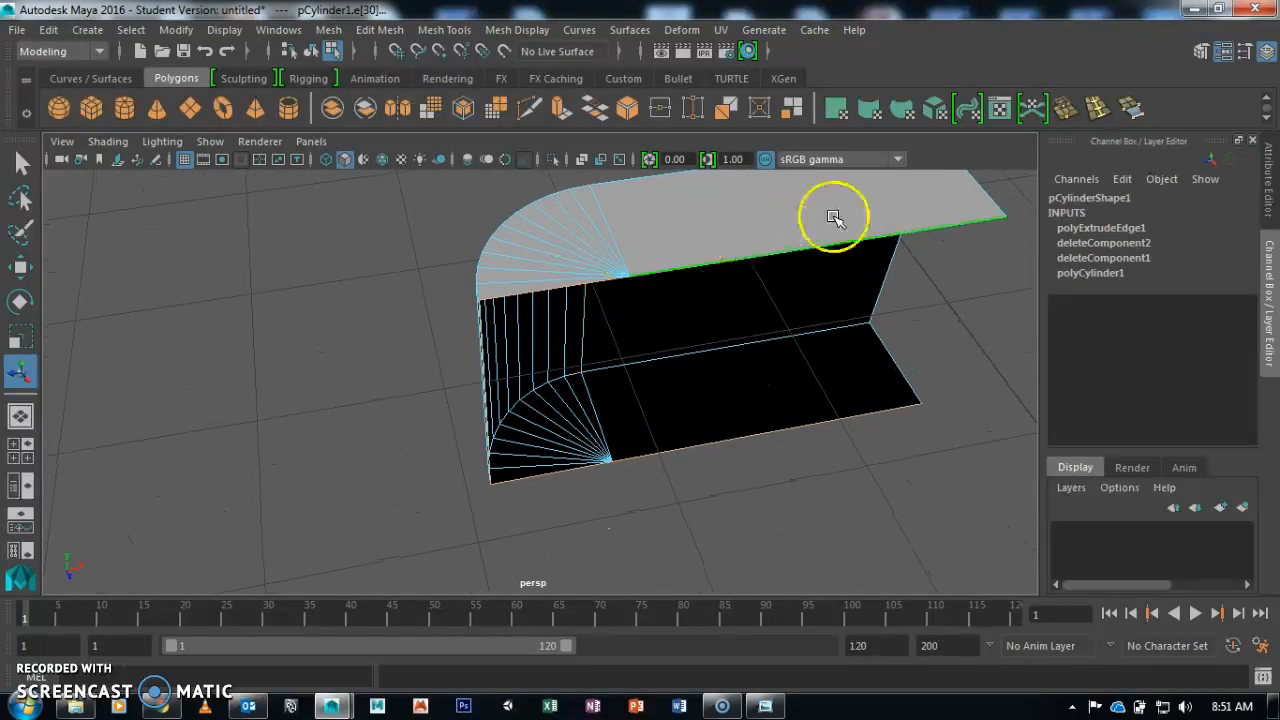
{"action": "left_click_drag", "start_coordinate": [684, 369], "coordinate": [734, 380], "text": "alt"}
- Extrude the selected edges 4.855 units along world Z, snapped to the phone's horizontal centre line in the top view
{"action": "key", "text": "space"}
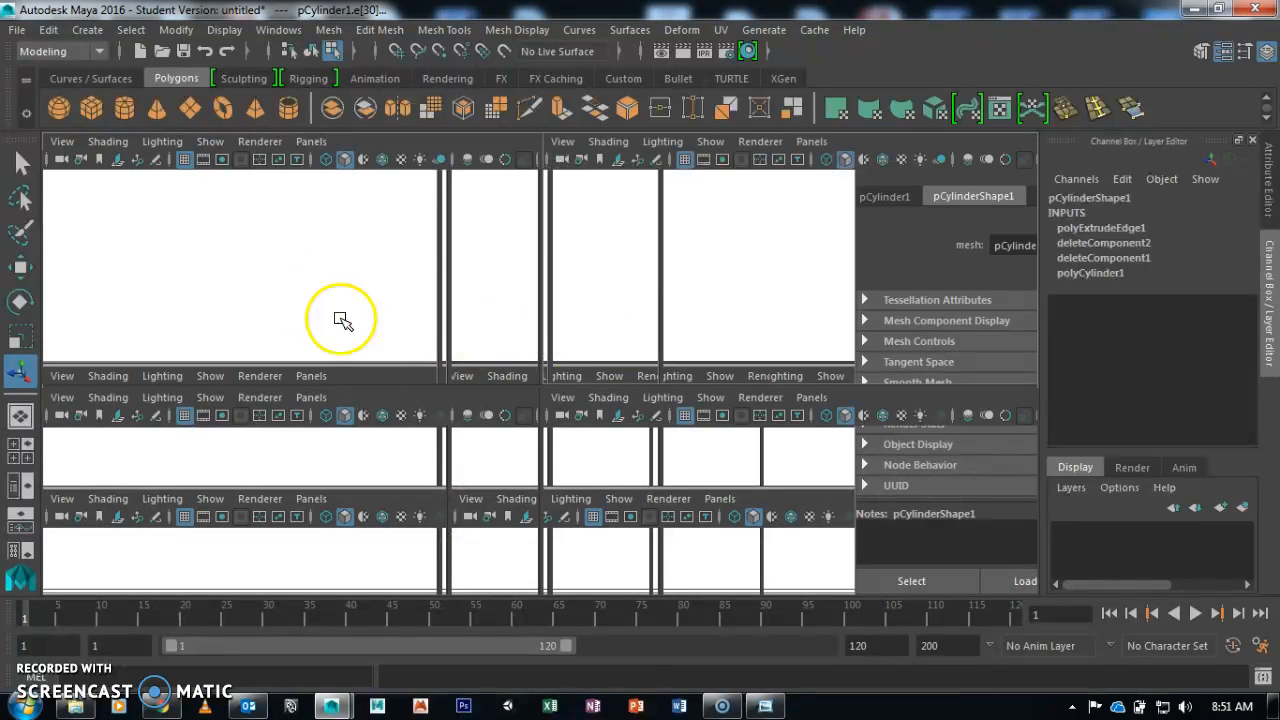
{"action": "key", "text": "space"}
{"action": "scroll", "coordinate": [455, 310], "scroll_direction": "down", "scroll_amount": 5}
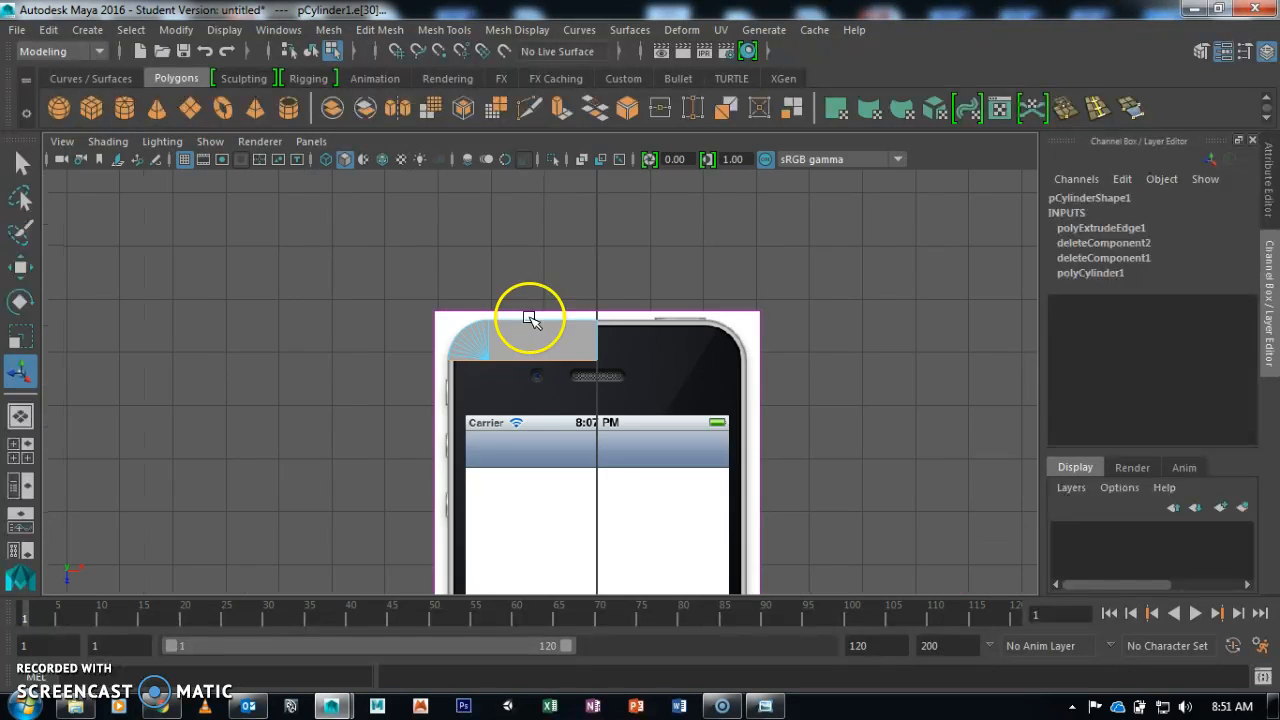
{"action": "left_click", "coordinate": [563, 113]}
{"action": "middle_click_drag", "start_coordinate": [608, 257], "coordinate": [644, 325], "text": "alt"}
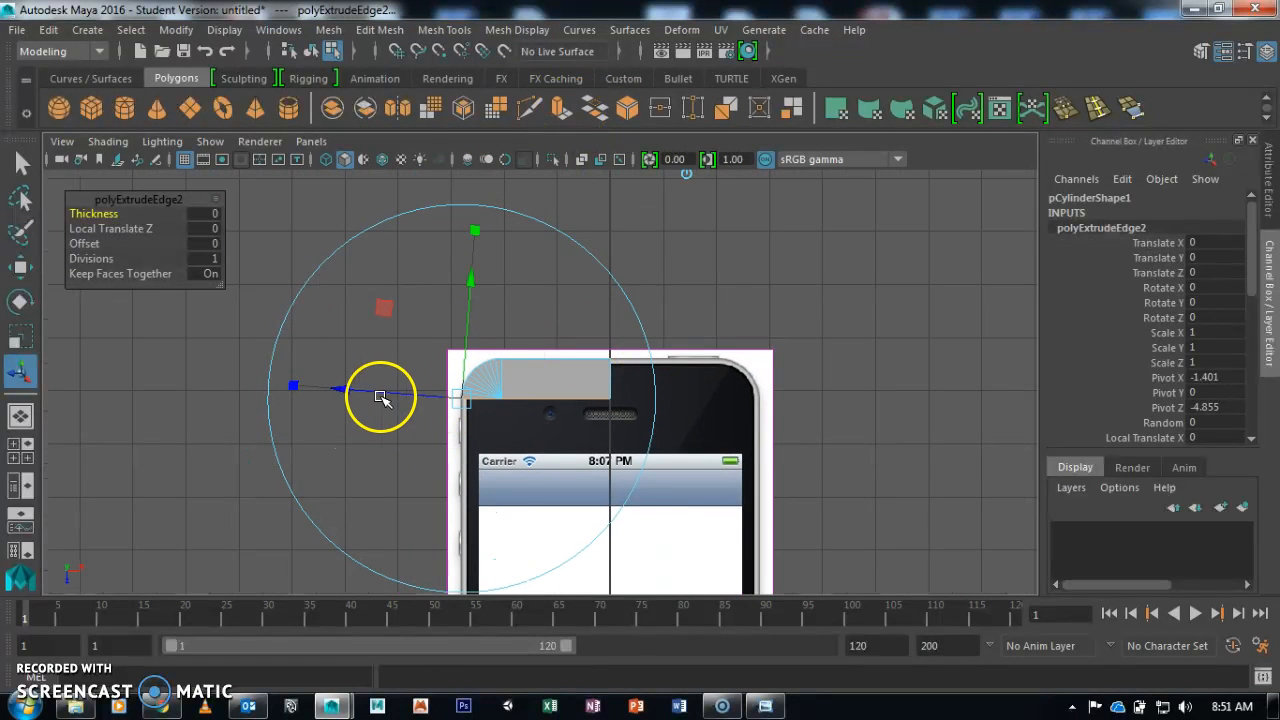
{"action": "middle_click_drag", "start_coordinate": [446, 457], "coordinate": [447, 210], "text": "alt"}
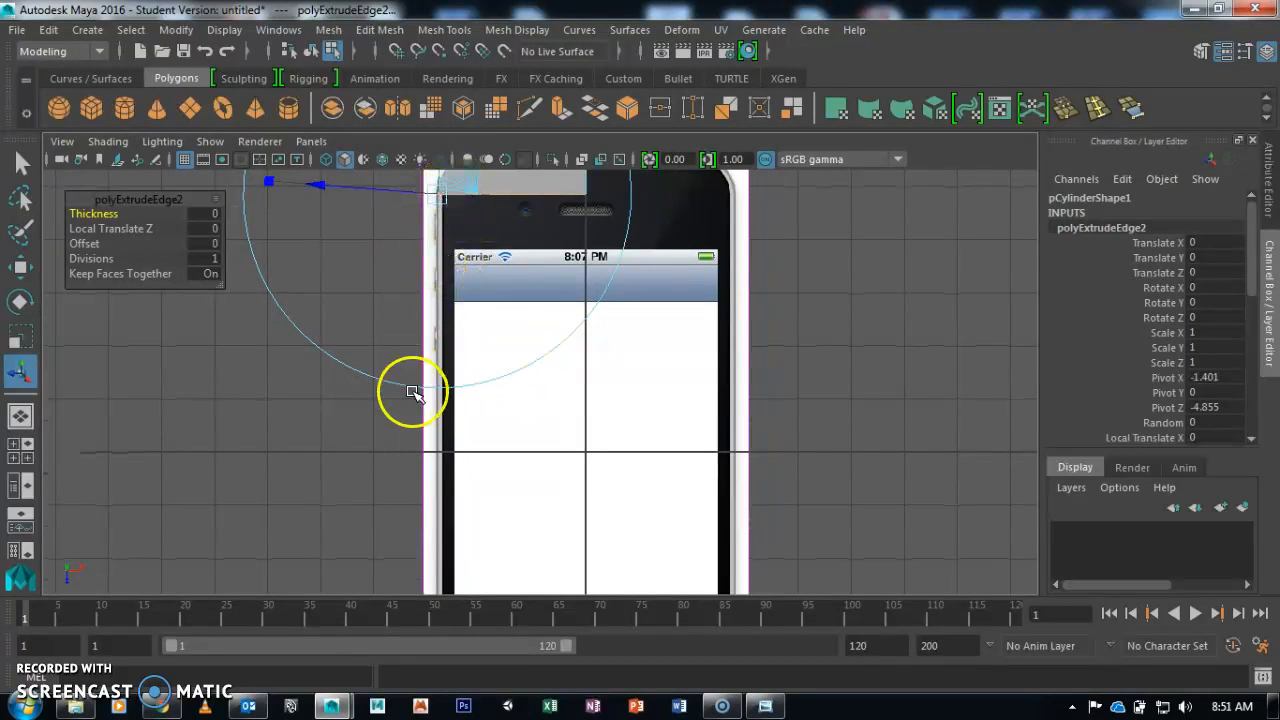
{"action": "middle_click_drag", "start_coordinate": [625, 378], "coordinate": [612, 427], "text": "alt"}
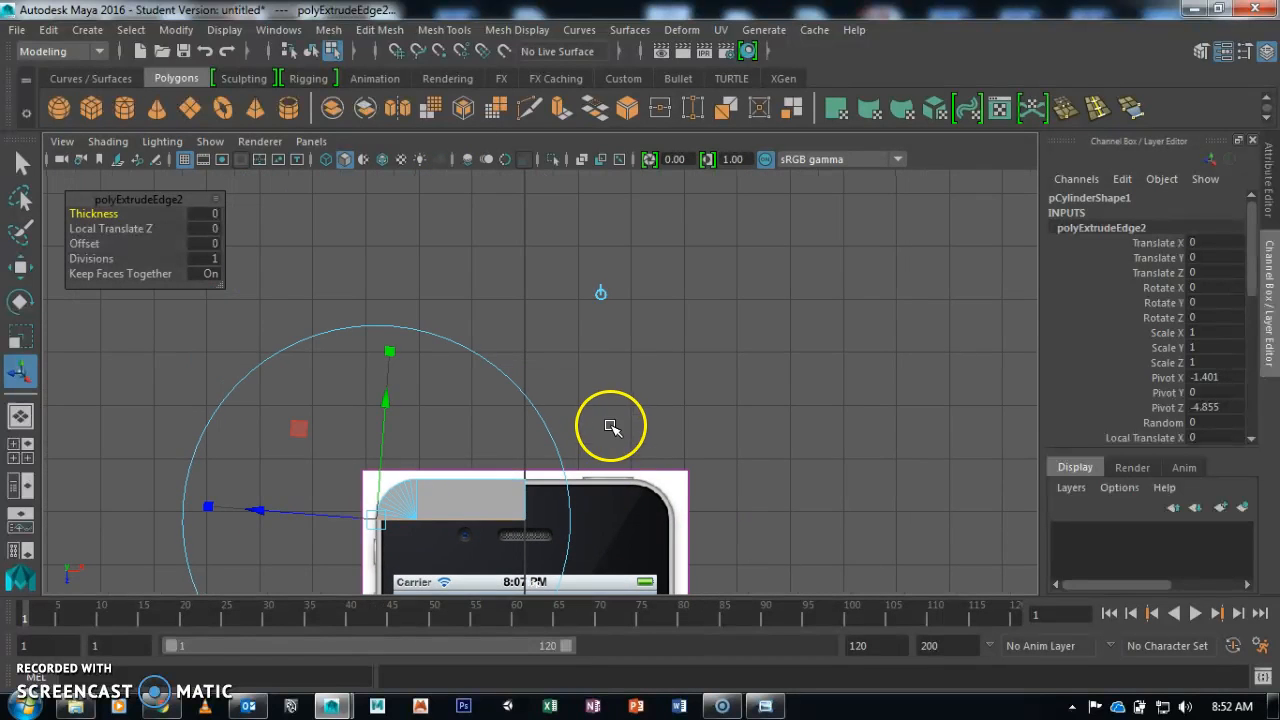
{"action": "left_click", "coordinate": [602, 292]}
{"action": "middle_click_drag", "start_coordinate": [607, 358], "coordinate": [646, 160], "text": "alt"}
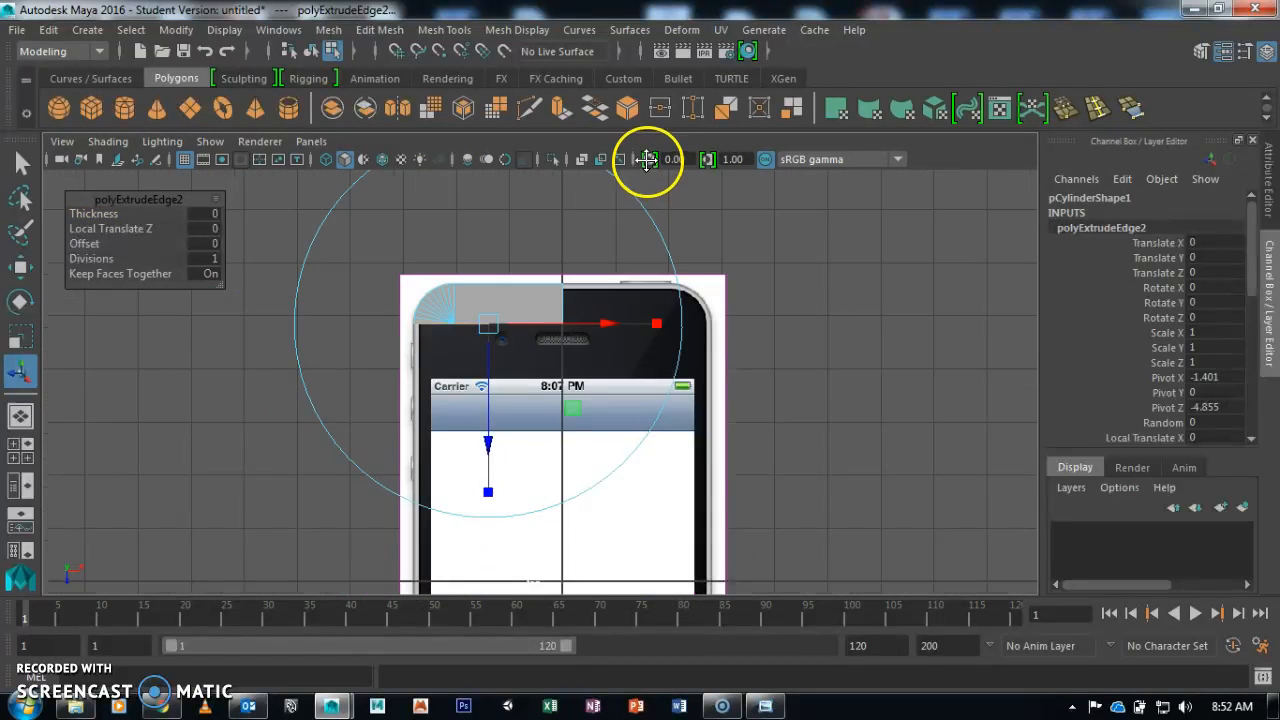
{"action": "middle_click_drag", "start_coordinate": [597, 394], "coordinate": [609, 265], "text": "alt"}
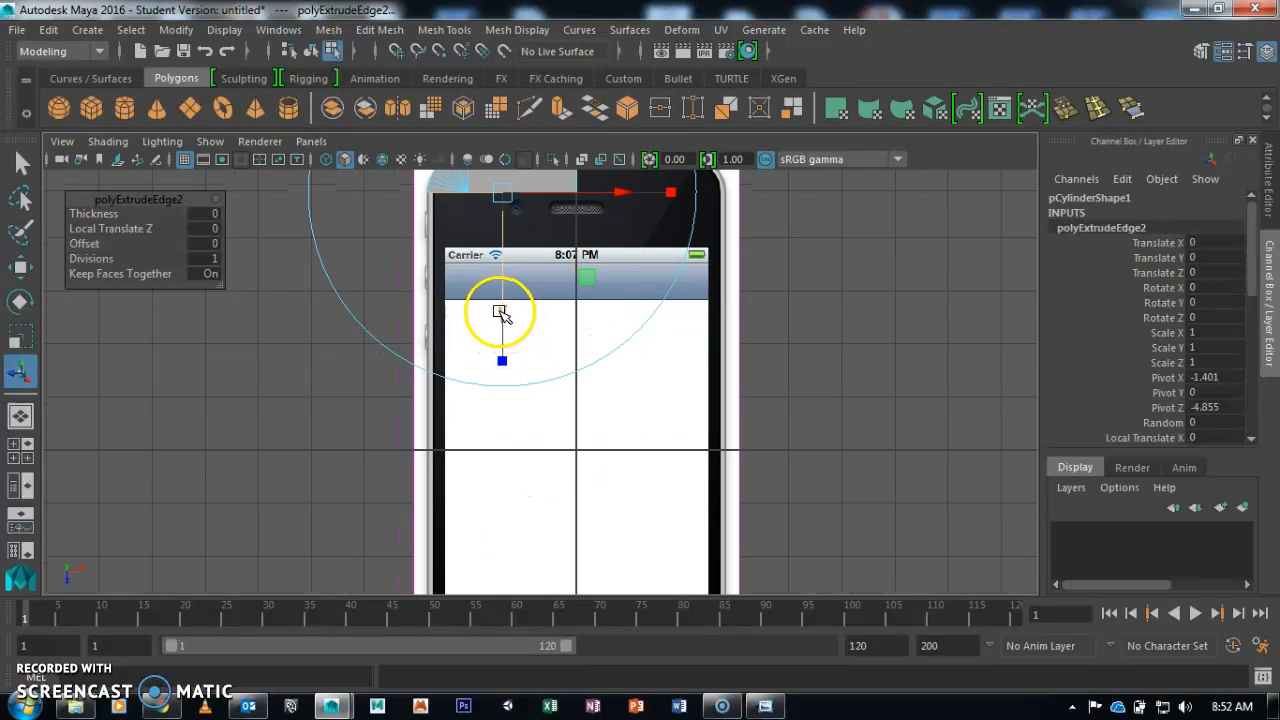
{"action": "left_click_drag", "start_coordinate": [506, 312], "coordinate": [496, 448]}
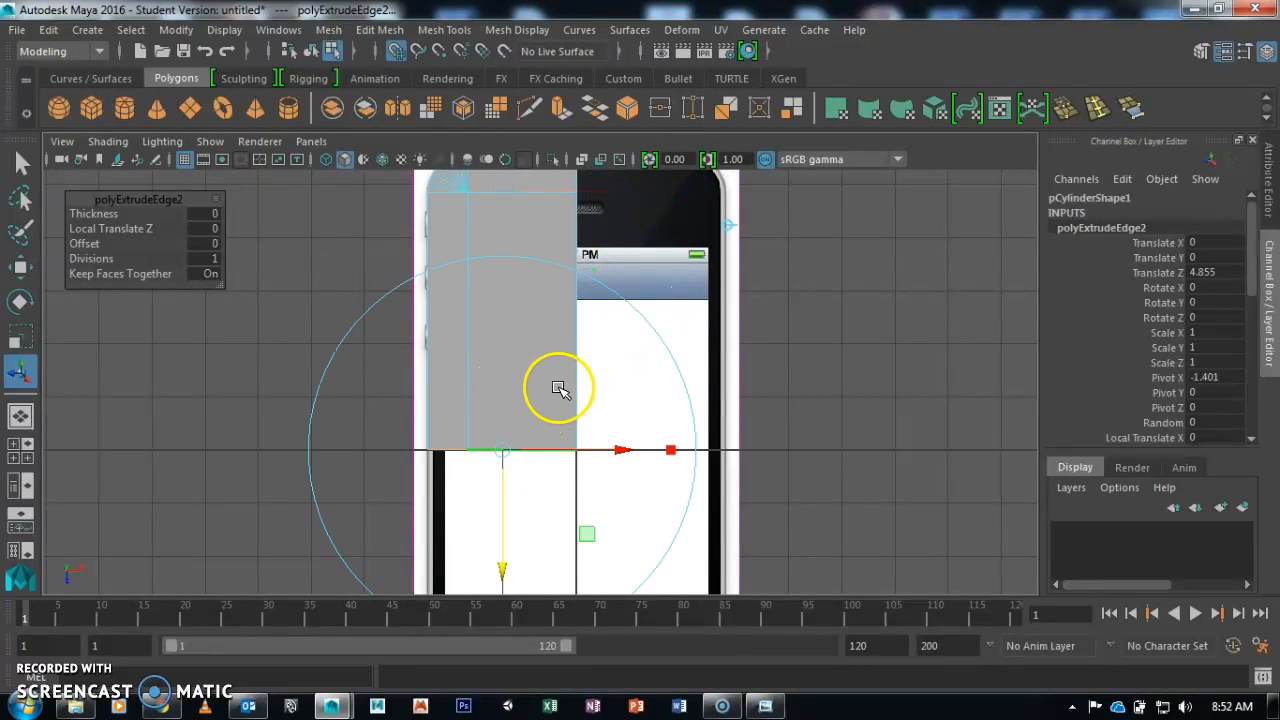
- Return to object selection and flatten the quarter-body shell by scaling it in Y to about 0.246
{"action": "key", "text": "space"}
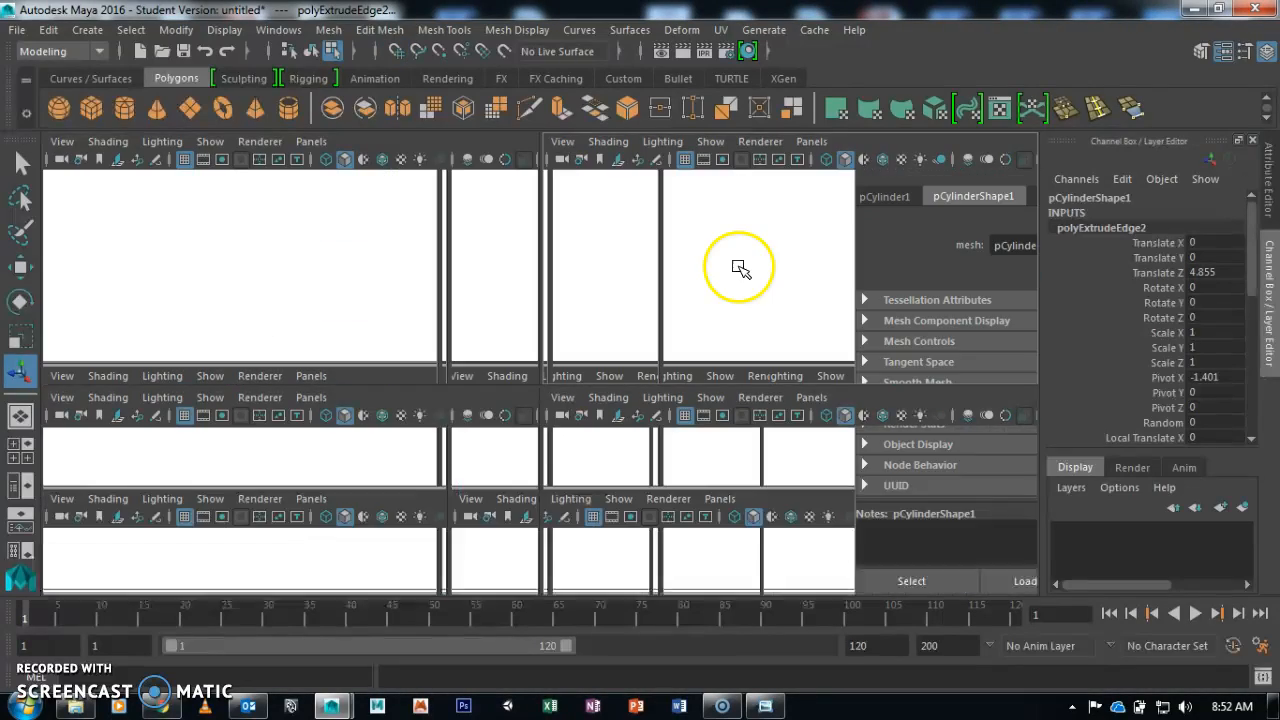
{"action": "key", "text": "space"}
{"action": "left_click_drag", "start_coordinate": [737, 266], "coordinate": [519, 303], "text": "alt"}
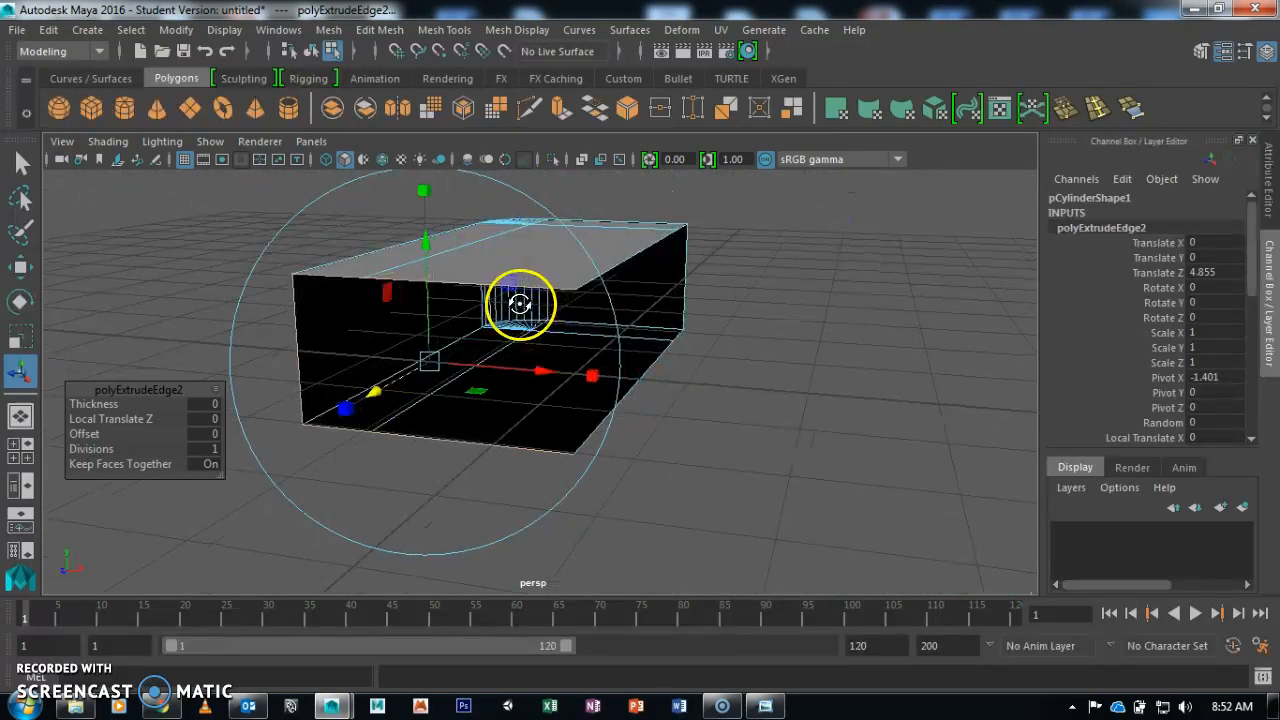
{"action": "left_click", "coordinate": [757, 367]}
{"action": "left_click_drag", "start_coordinate": [751, 346], "coordinate": [715, 360], "text": "alt"}
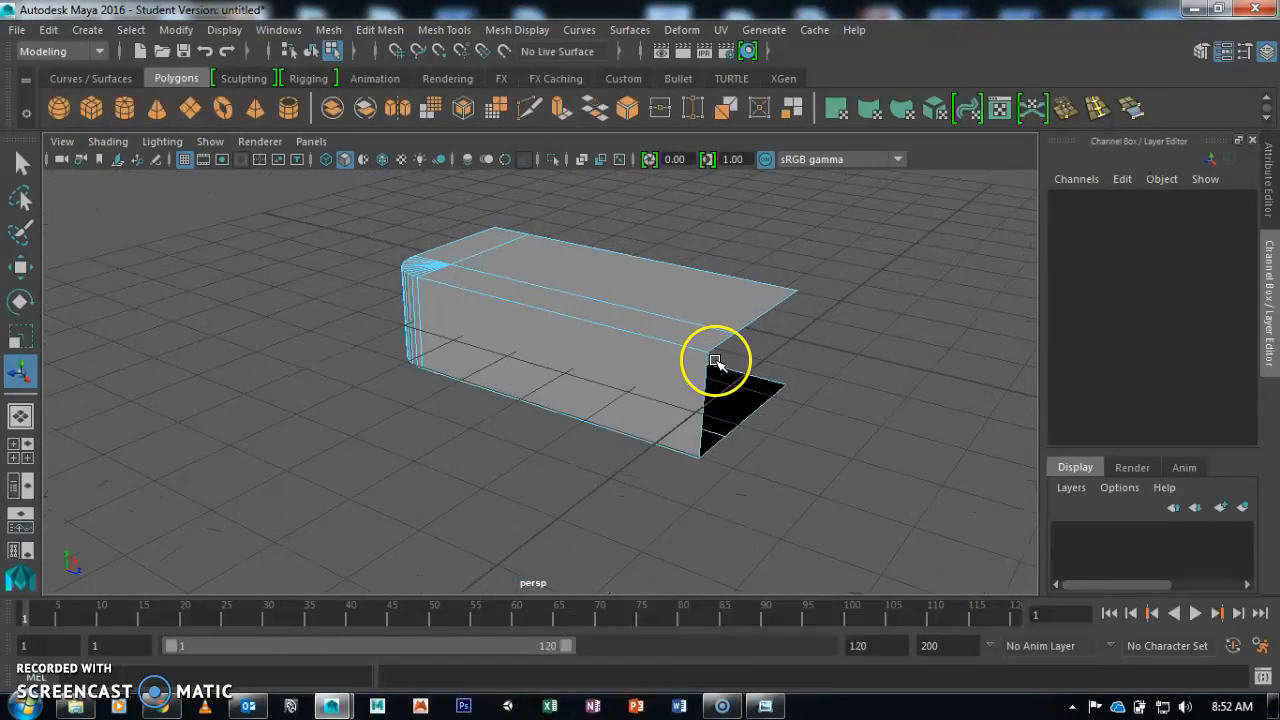
{"action": "key", "text": "F8"}
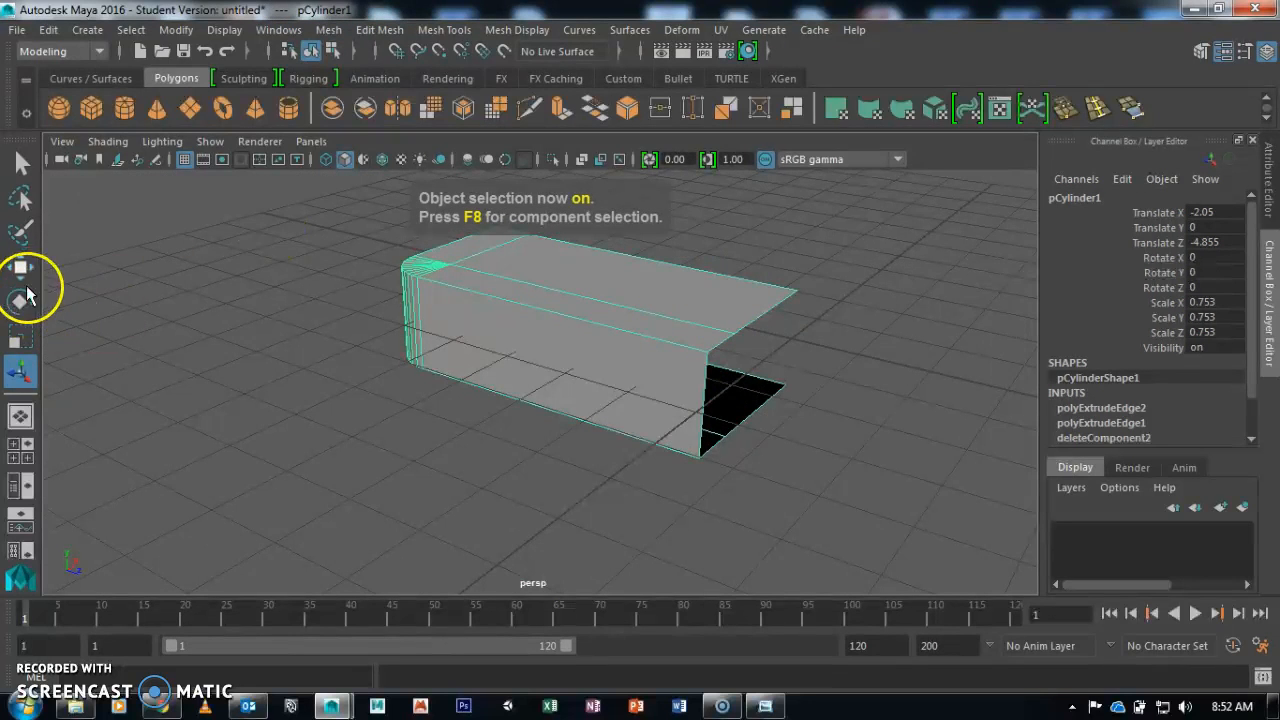
{"action": "left_click", "coordinate": [20, 337]}
{"action": "left_click_drag", "start_coordinate": [400, 266], "coordinate": [443, 243], "text": "alt"}
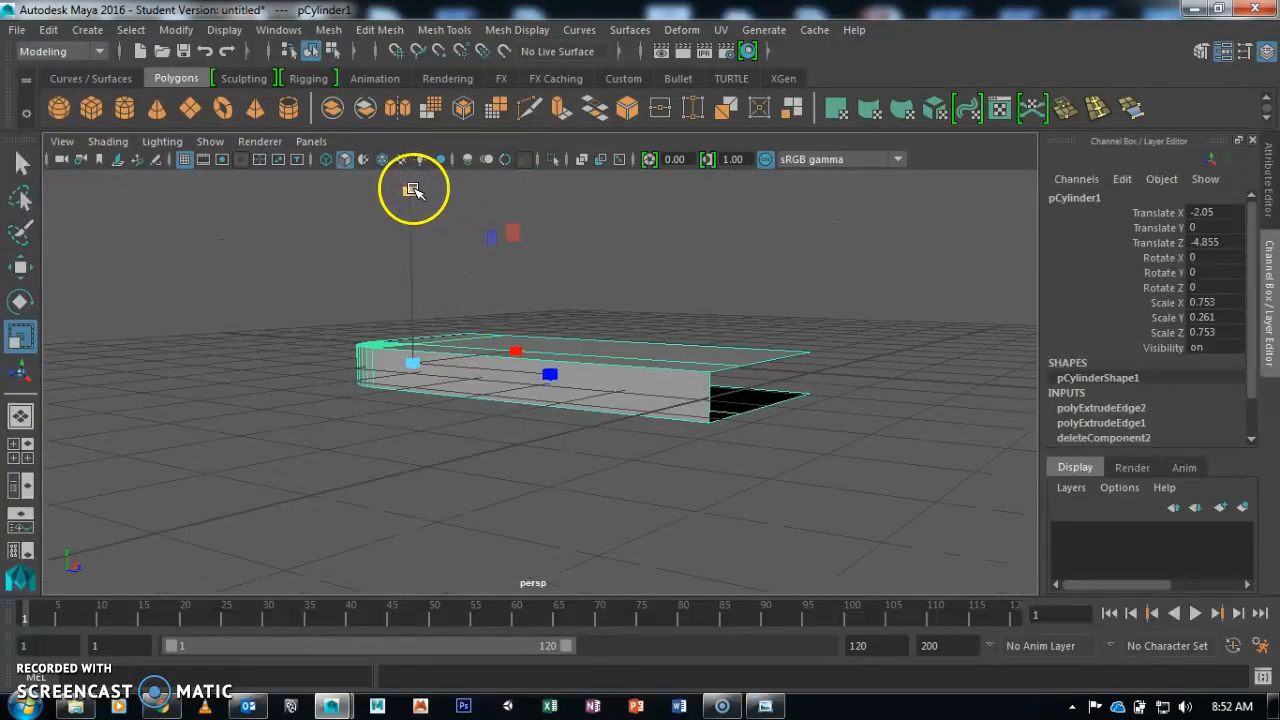
- Compare the flattened quarter shell's thickness with the phone reference images top.png and front.jpg, switching between the image folder and Maya
{"action": "key", "text": "alt+Tab"}
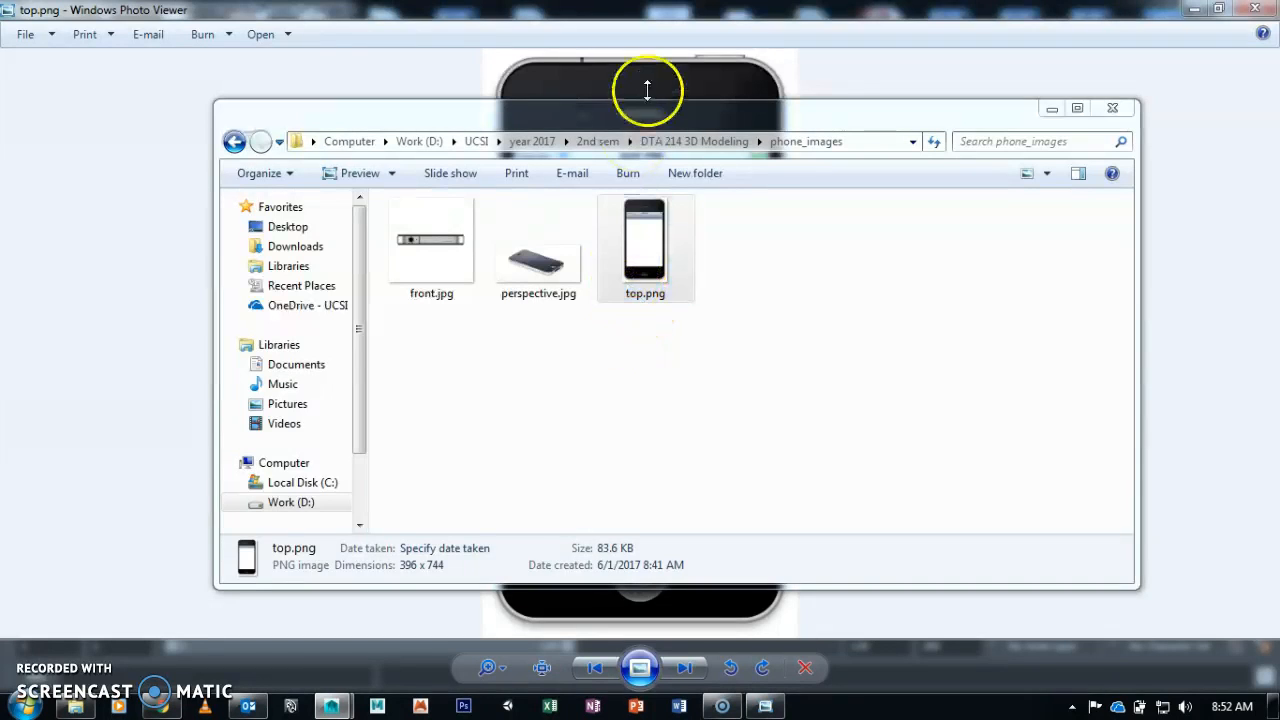
{"action": "mouse_move", "coordinate": [326, 708]}
{"action": "left_click", "coordinate": [409, 623]}
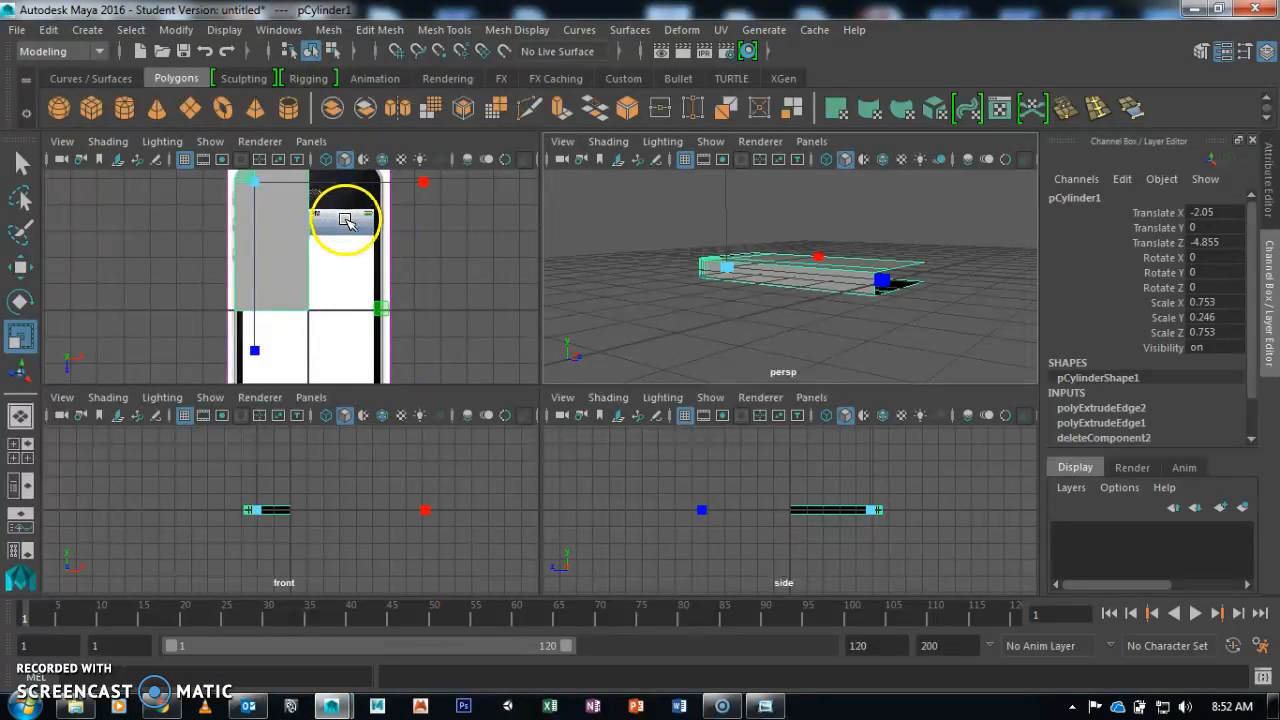
{"action": "left_click", "coordinate": [886, 214]}
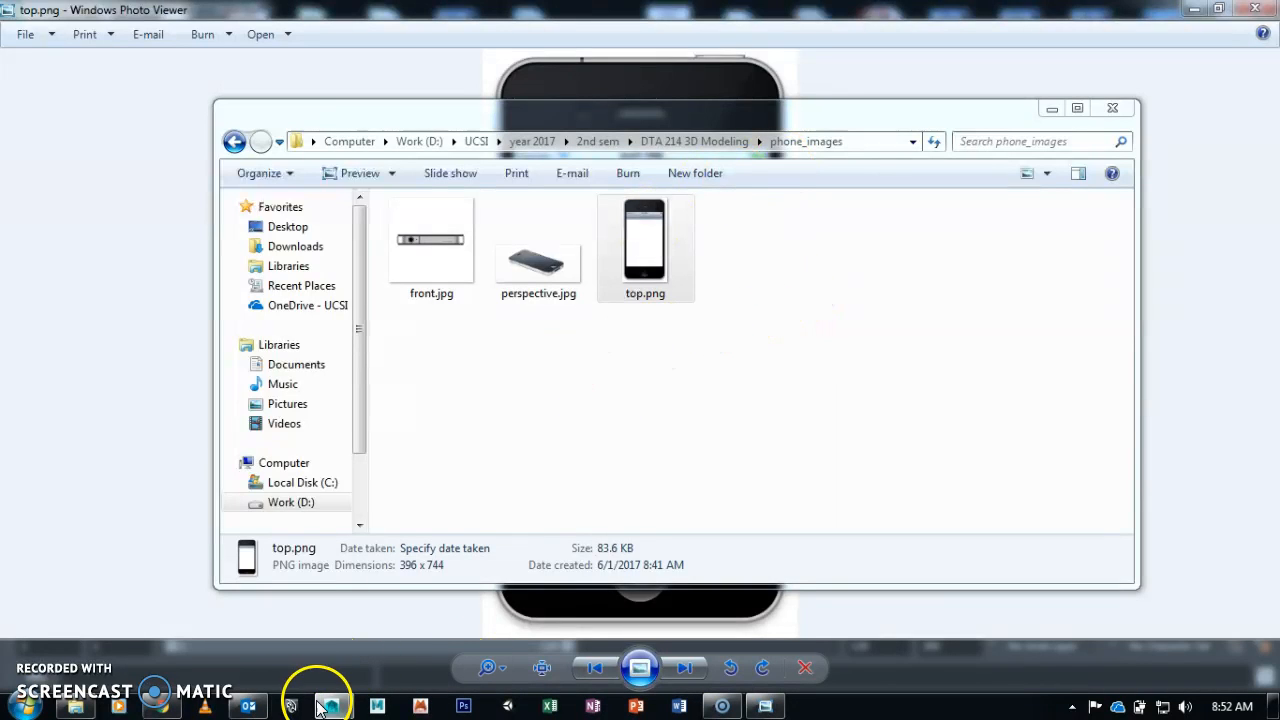
{"action": "mouse_move", "coordinate": [320, 706]}
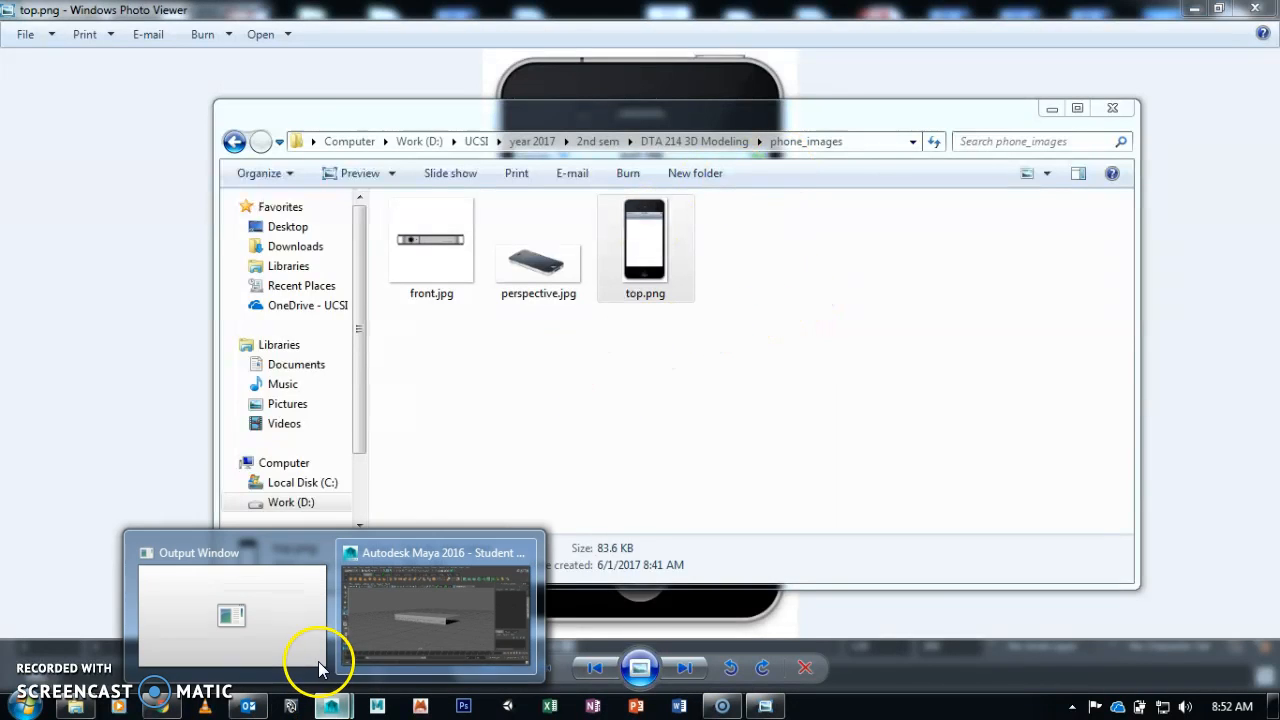
{"action": "left_click", "coordinate": [417, 633]}
{"action": "left_click_drag", "start_coordinate": [620, 420], "coordinate": [600, 380], "text": "alt"}
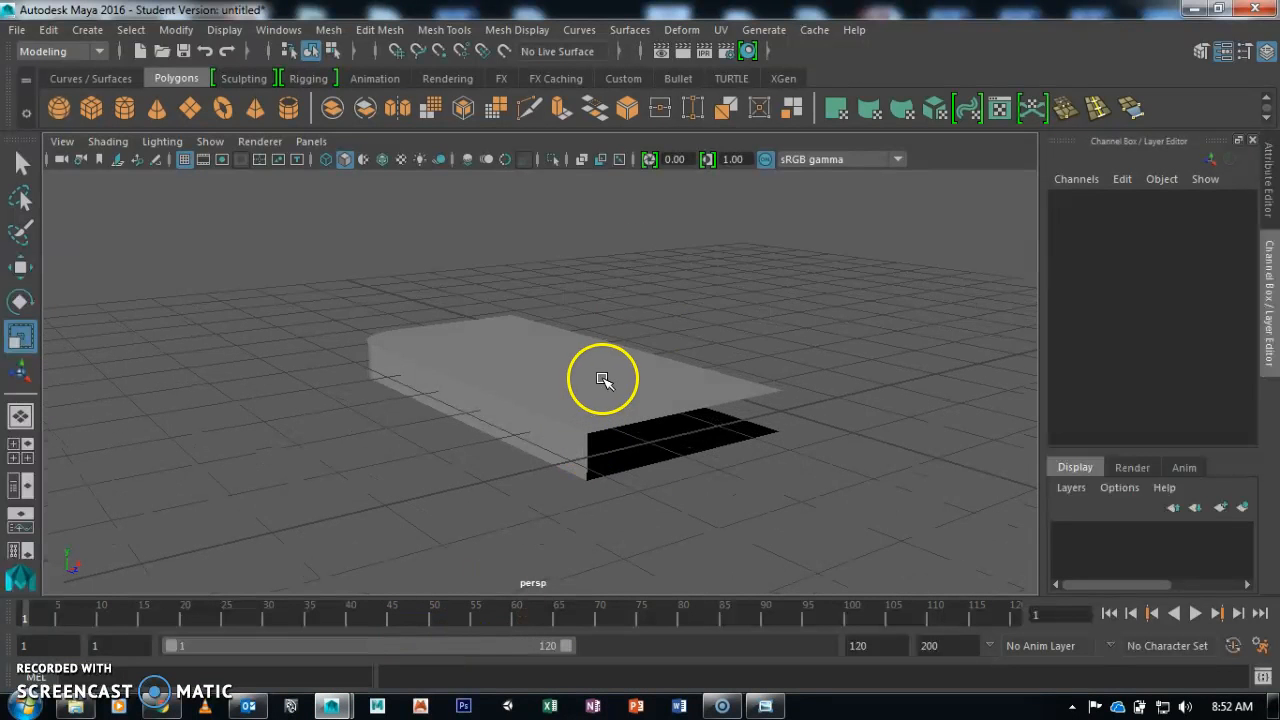
{"action": "left_click", "coordinate": [600, 380]}
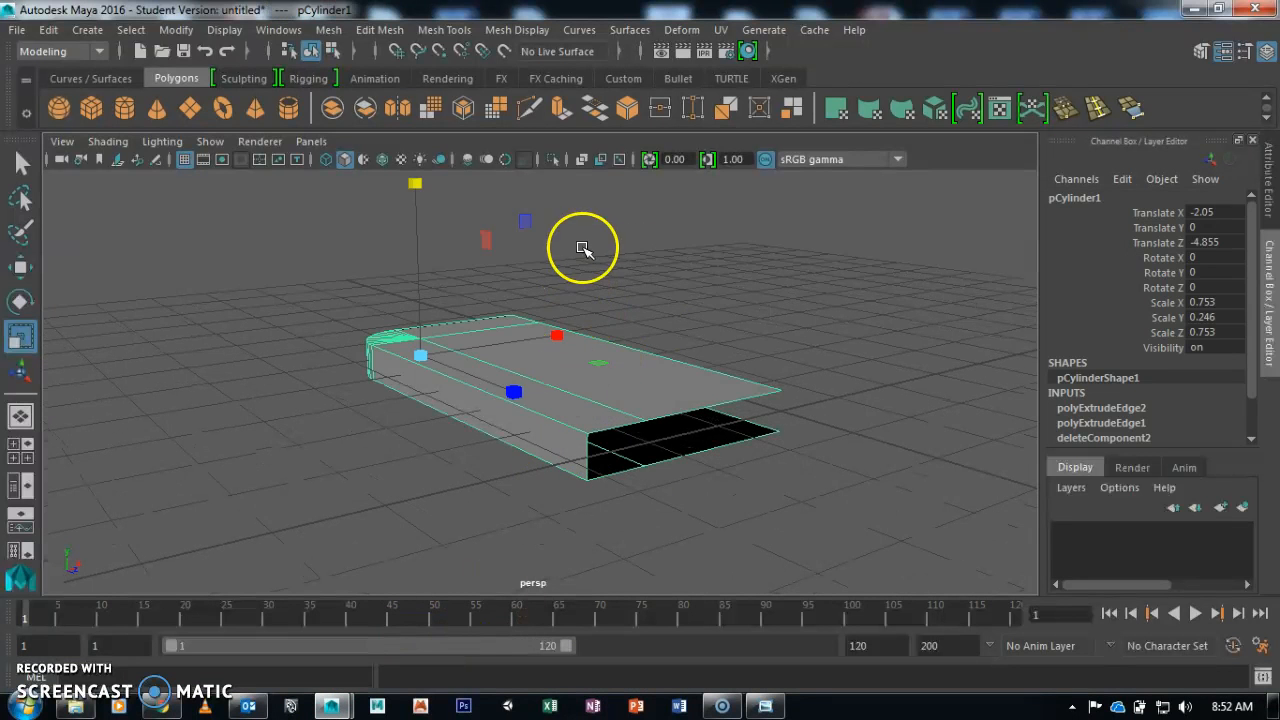
{"action": "left_click", "coordinate": [77, 710]}
{"action": "left_click", "coordinate": [421, 251]}
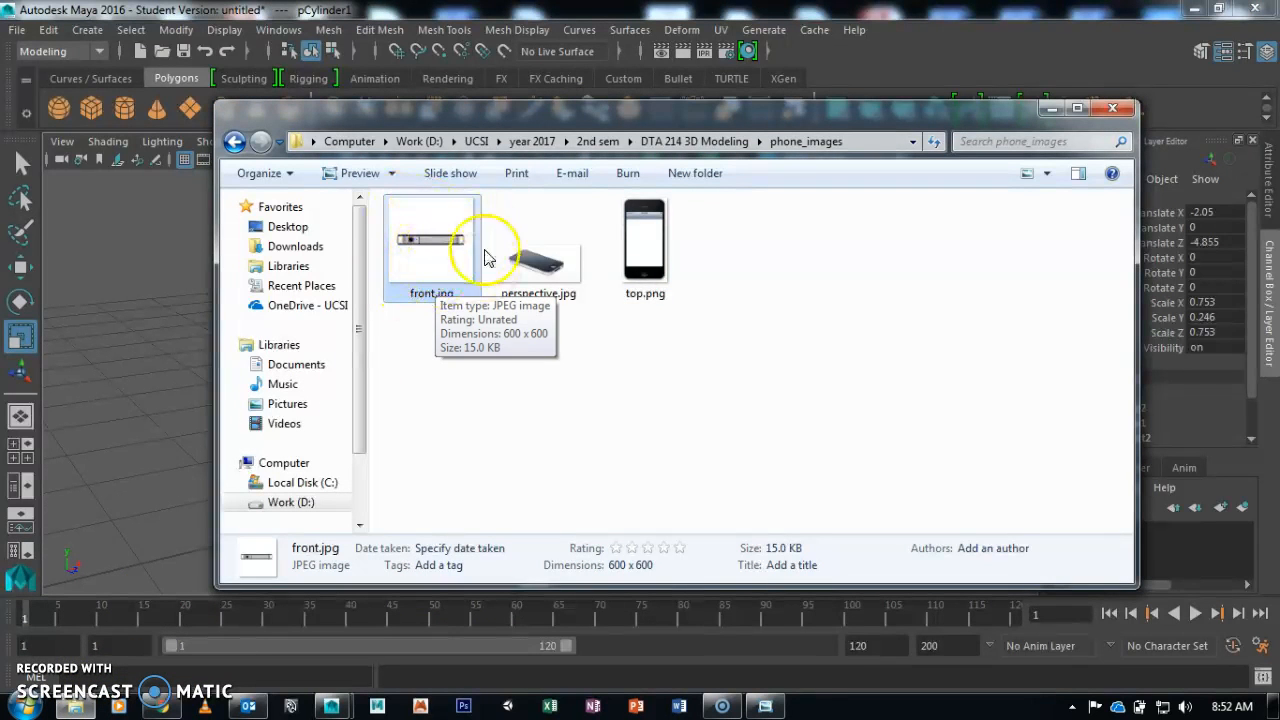
{"action": "left_click", "coordinate": [1051, 108]}
- Mirror the quarter-body shell in the +X direction, merged with the original using Merge vertices
{"action": "left_click_drag", "start_coordinate": [662, 393], "coordinate": [566, 429], "text": "alt"}
{"action": "key", "text": "w"}
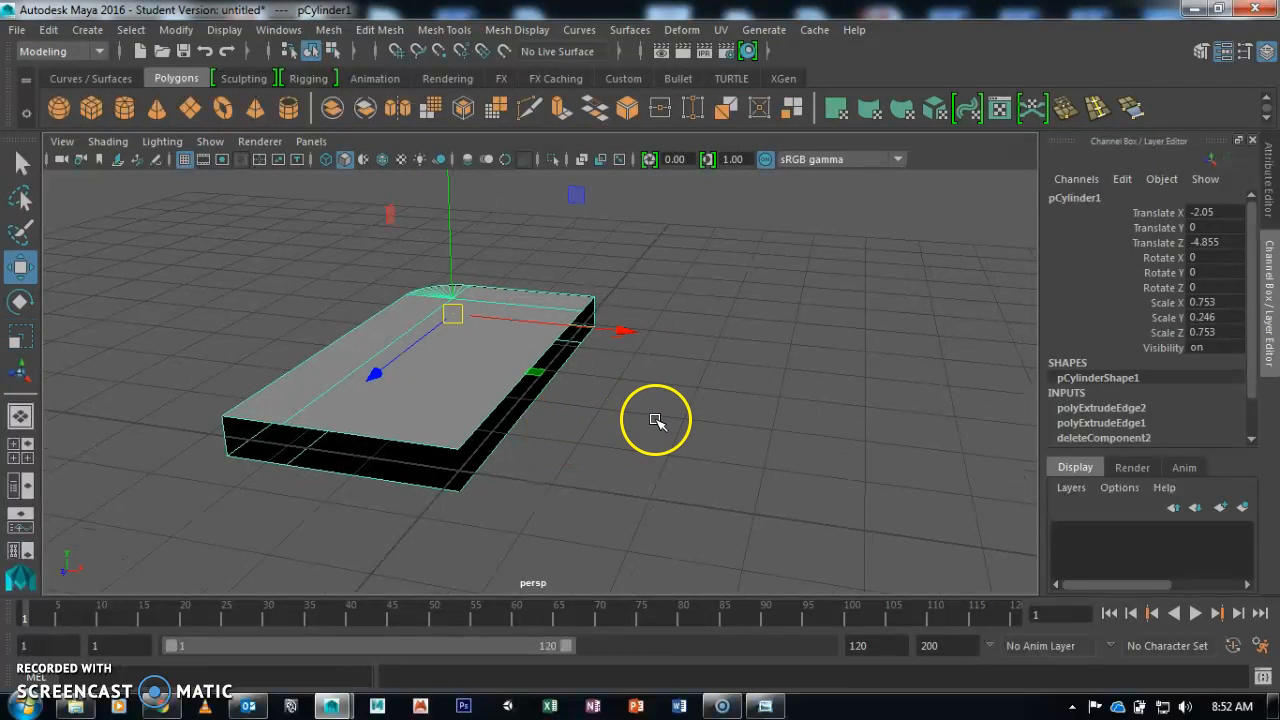
{"action": "left_click", "coordinate": [655, 420]}
{"action": "left_click", "coordinate": [496, 350]}
{"action": "left_click_drag", "start_coordinate": [370, 483], "coordinate": [566, 386], "text": "alt"}
{"action": "left_click_drag", "start_coordinate": [495, 492], "coordinate": [423, 443], "text": "alt"}
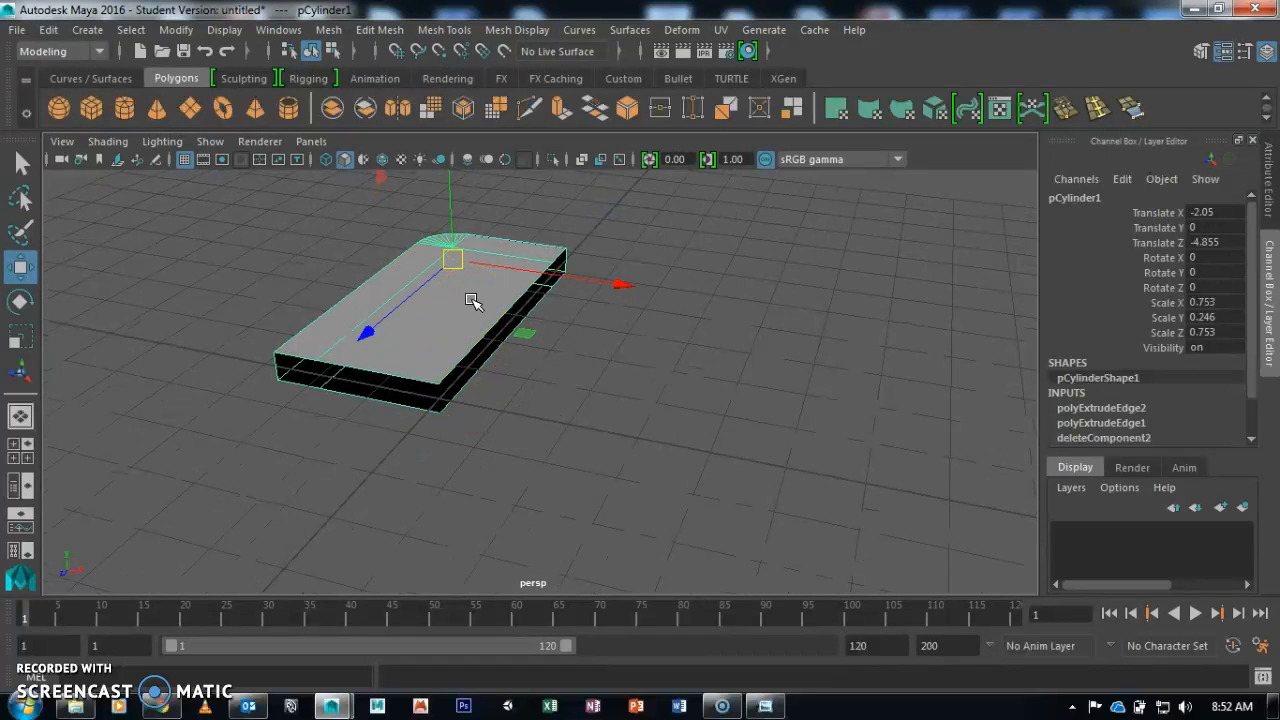
{"action": "middle_click_drag", "start_coordinate": [473, 315], "coordinate": [457, 301], "text": "alt"}
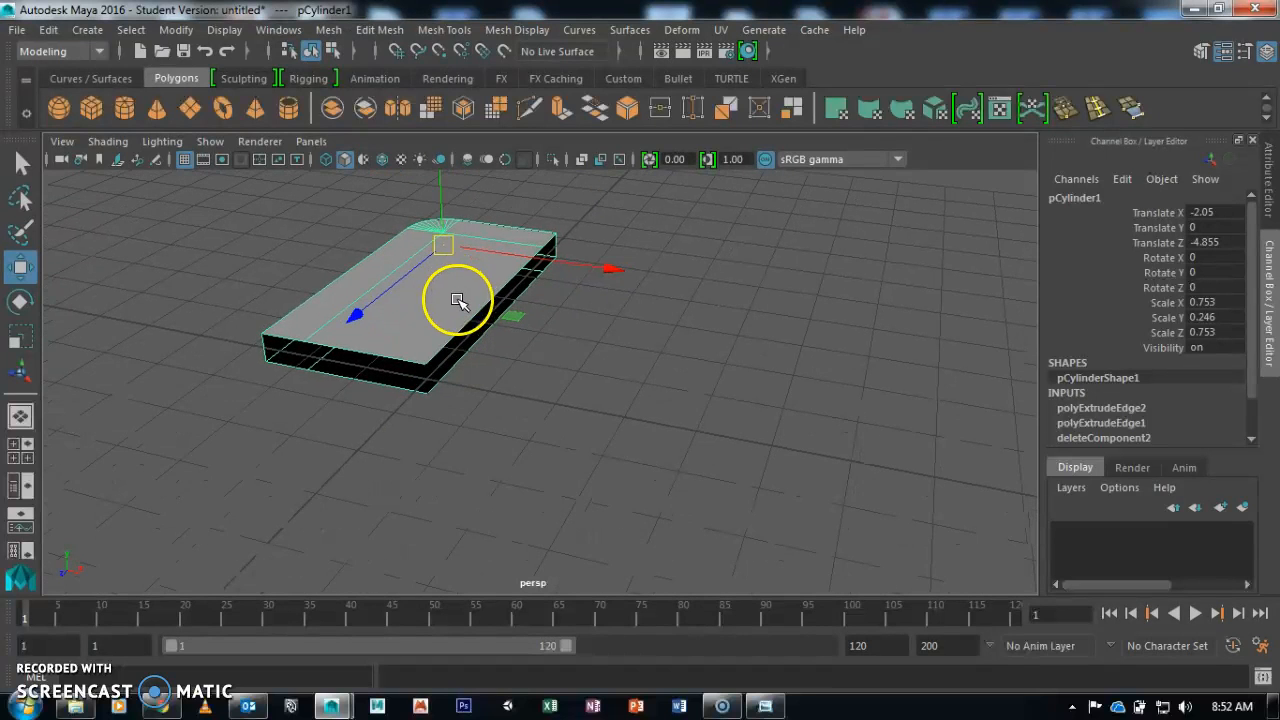
{"action": "double_click", "coordinate": [396, 109]}
{"action": "left_click_drag", "start_coordinate": [861, 85], "coordinate": [827, 97]}
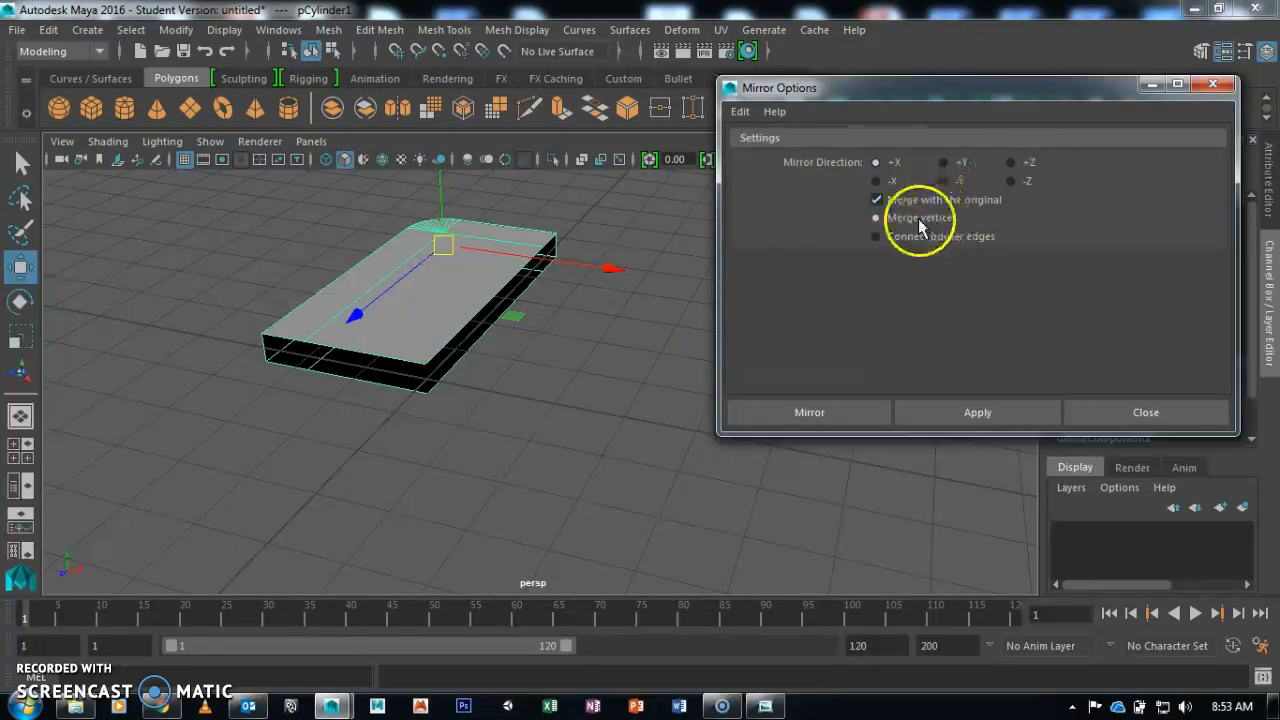
{"action": "left_click", "coordinate": [984, 418]}
- Mirror the half body in the +Z direction, merged with the original, close the mirror options and reselect the full body
{"action": "left_click_drag", "start_coordinate": [562, 350], "coordinate": [483, 354], "text": "alt"}
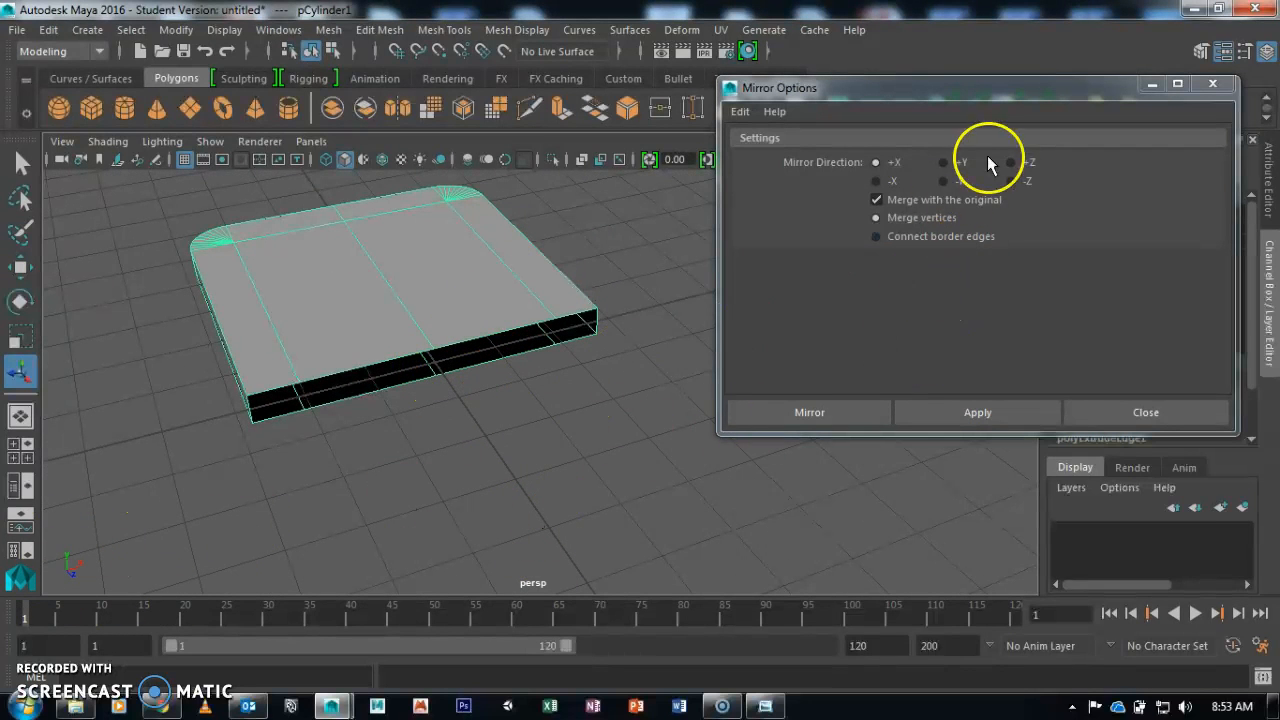
{"action": "left_click", "coordinate": [1029, 166]}
{"action": "left_click", "coordinate": [1020, 413]}
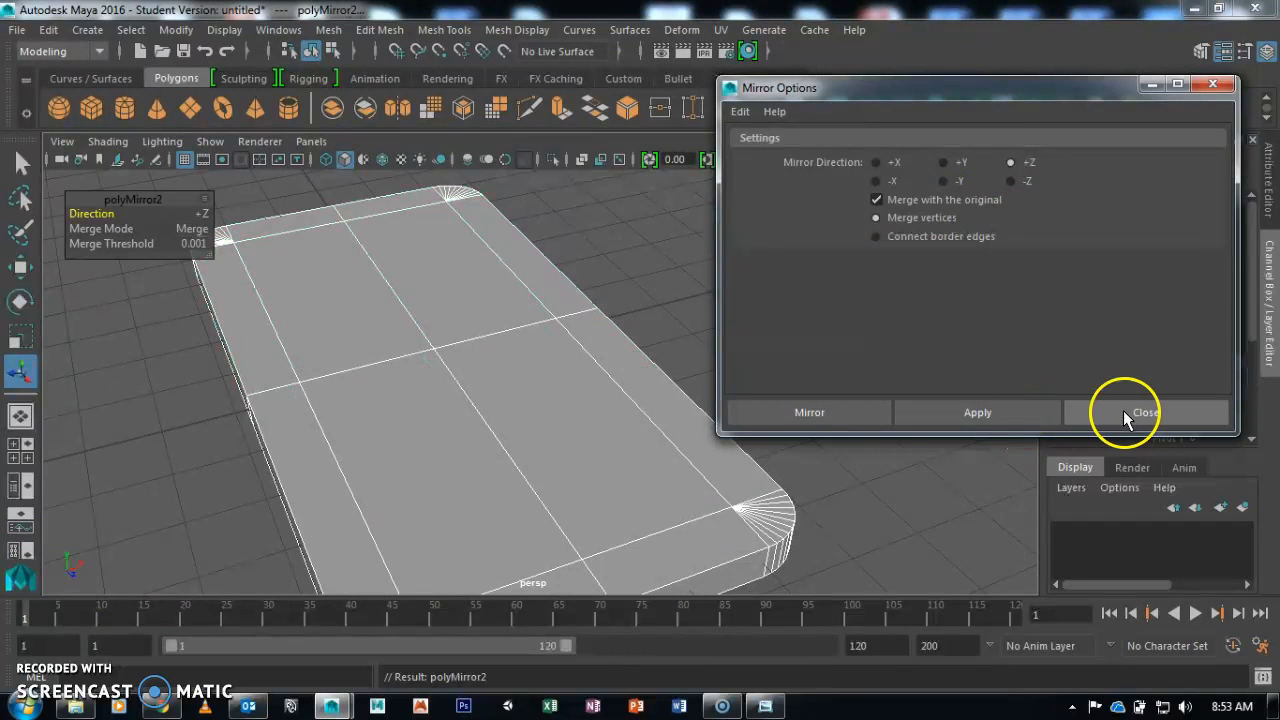
{"action": "left_click", "coordinate": [1125, 413]}
{"action": "right_click_drag", "start_coordinate": [770, 391], "coordinate": [663, 423], "text": "alt"}
{"action": "left_click_drag", "start_coordinate": [663, 423], "coordinate": [580, 337], "text": "alt"}
{"action": "left_click", "coordinate": [580, 337]}
{"action": "left_click", "coordinate": [524, 316]}
- Display the body in wireframe over the reference image in the top view, framed on the phone's bottom end
{"action": "key", "text": "space"}
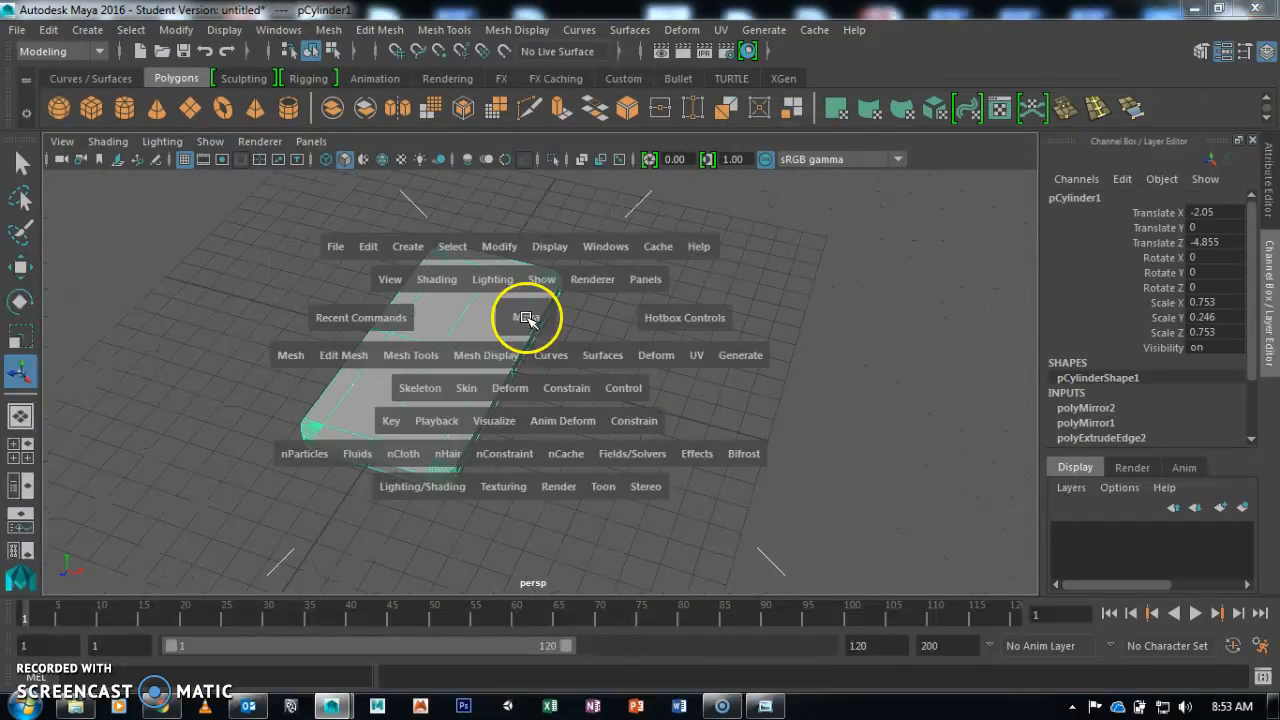
{"action": "key", "text": "space"}
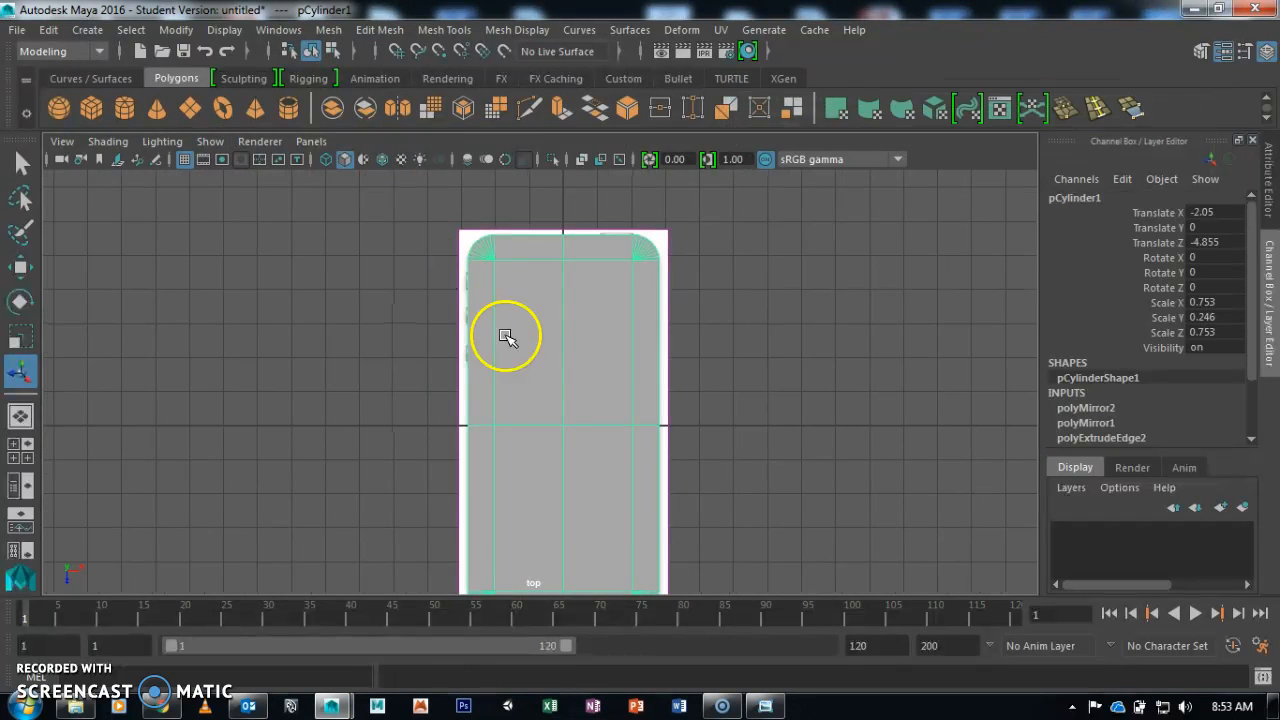
{"action": "key", "text": "4"}
{"action": "mouse_move", "coordinate": [500, 306]}
{"action": "middle_mouse_down", "text": "alt"}
{"action": "mouse_move", "coordinate": [485, 322]}
{"action": "mouse_move", "coordinate": [519, 383]}
{"action": "middle_mouse_up", "text": "alt"}
{"action": "right_click_drag", "start_coordinate": [519, 383], "coordinate": [500, 335], "text": "alt"}
{"action": "middle_click_drag", "start_coordinate": [592, 405], "coordinate": [622, 189], "text": "alt"}
{"action": "right_click_drag", "start_coordinate": [700, 380], "coordinate": [683, 406], "text": "alt"}
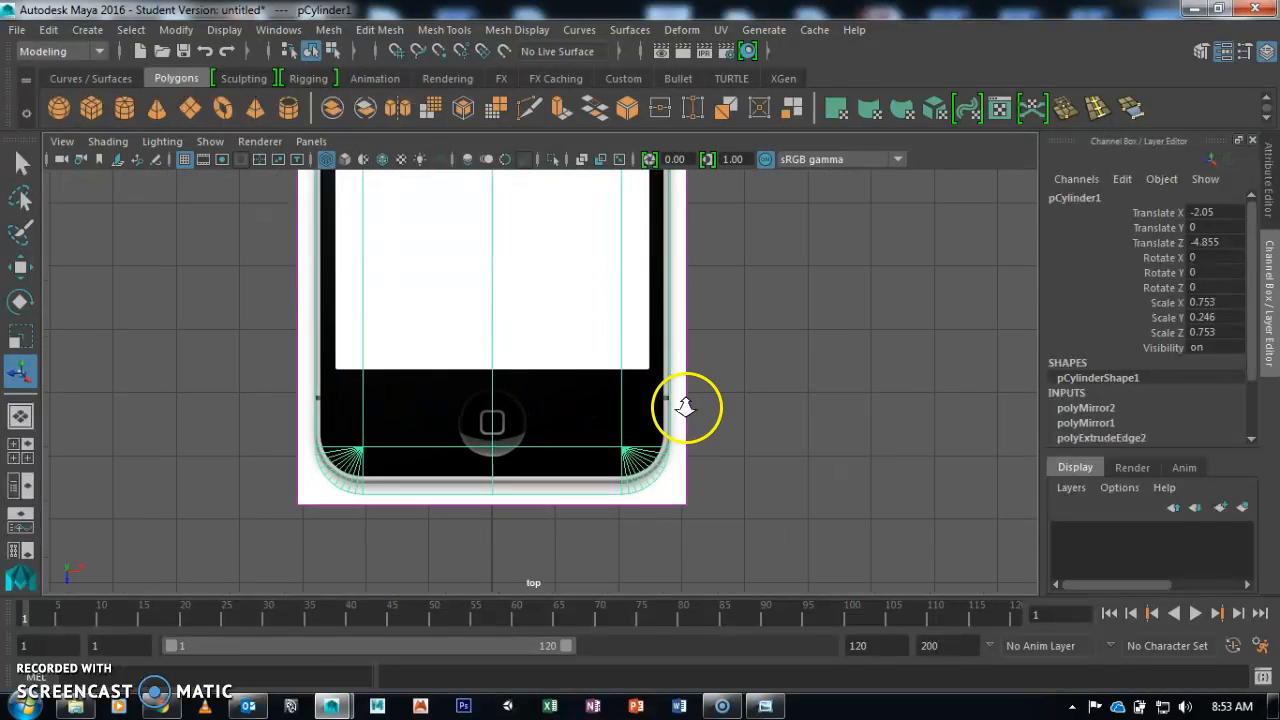
{"action": "middle_click_drag", "start_coordinate": [601, 412], "coordinate": [632, 394], "text": "alt"}
{"action": "right_click_drag", "start_coordinate": [632, 394], "coordinate": [640, 320], "text": "alt"}
- Select all vertices at the body's bottom end and move them along Z to match the bottom edge of the reference phone
{"action": "right_click", "coordinate": [688, 426]}
{"action": "left_click", "coordinate": [686, 434]}
{"action": "left_click", "coordinate": [698, 441]}
{"action": "left_click_drag", "start_coordinate": [794, 543], "coordinate": [240, 405]}
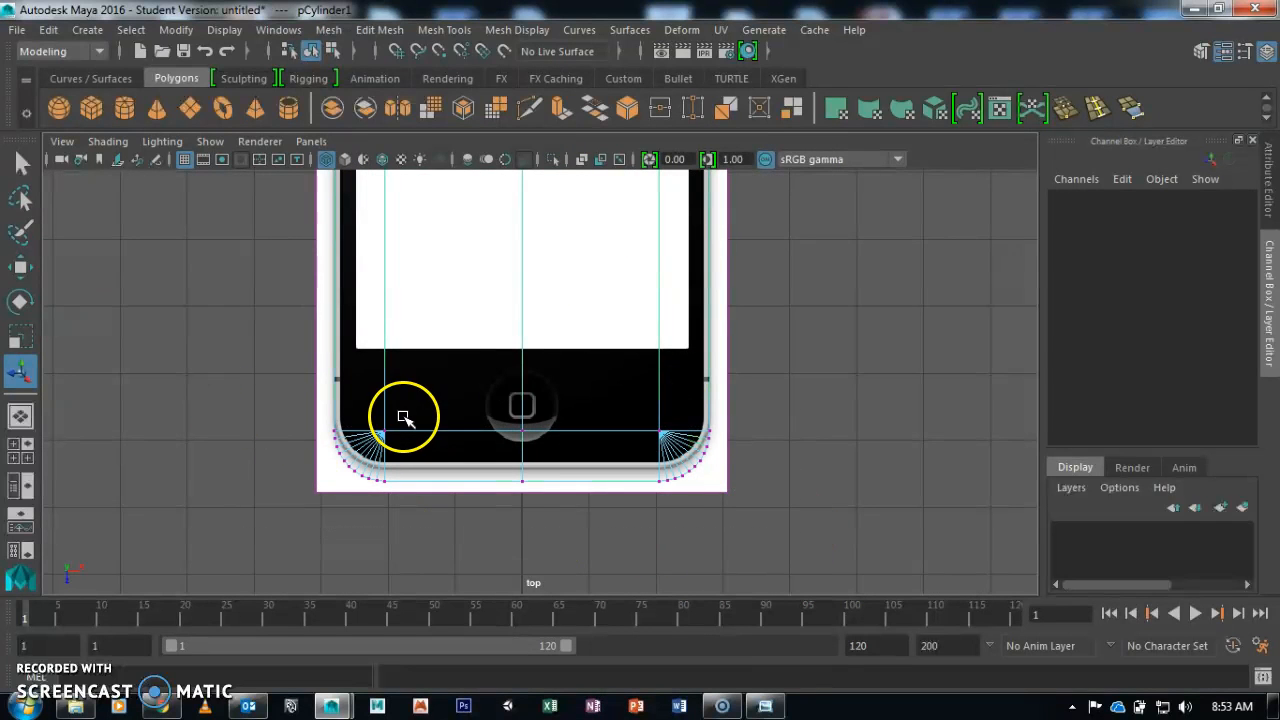
{"action": "key", "text": "w"}
{"action": "left_click_drag", "start_coordinate": [522, 519], "coordinate": [523, 506]}
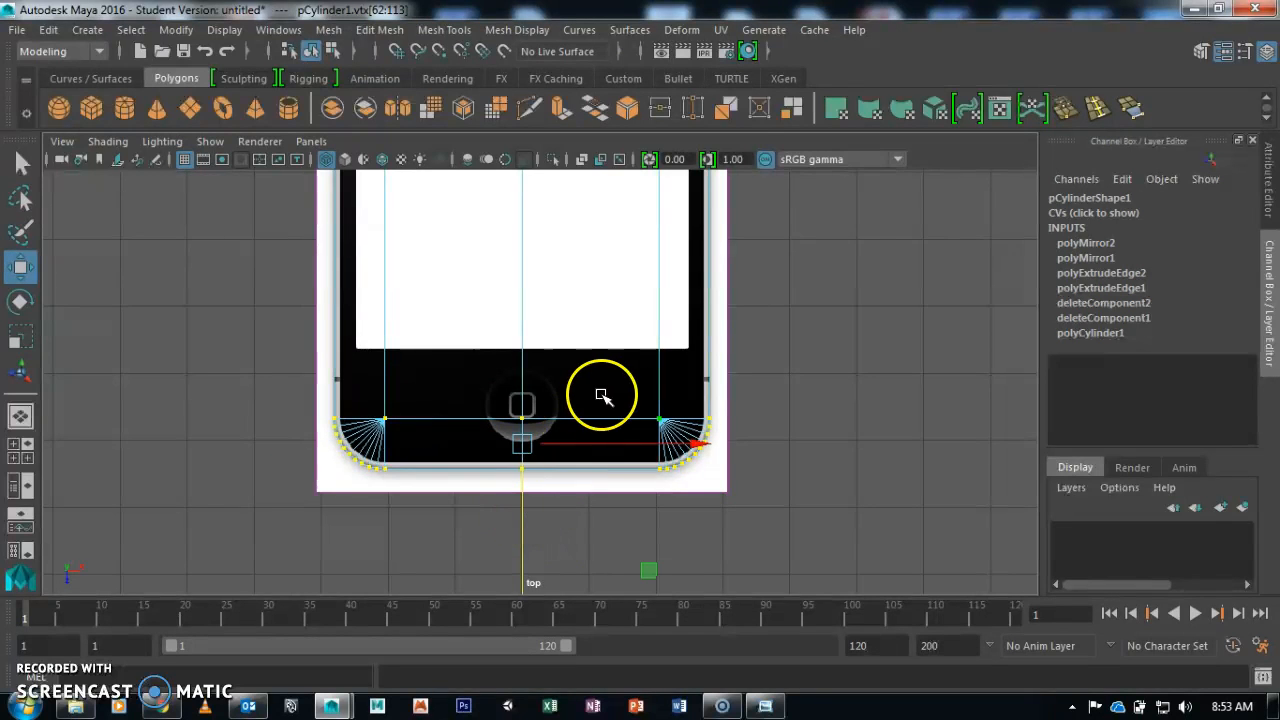
- Delete the crosswise centre edge loop of the body in the perspective view
{"action": "key", "text": "space"}
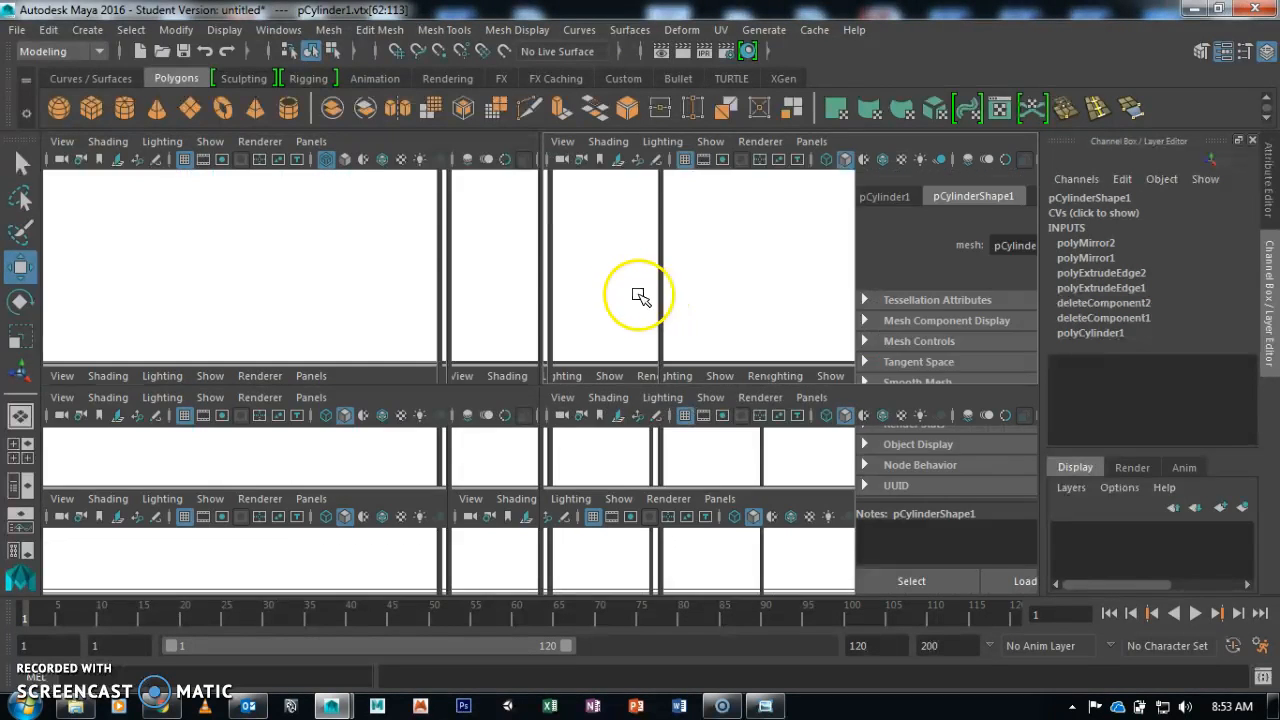
{"action": "key", "text": "space"}
{"action": "left_click_drag", "start_coordinate": [523, 309], "coordinate": [570, 410], "text": "alt"}
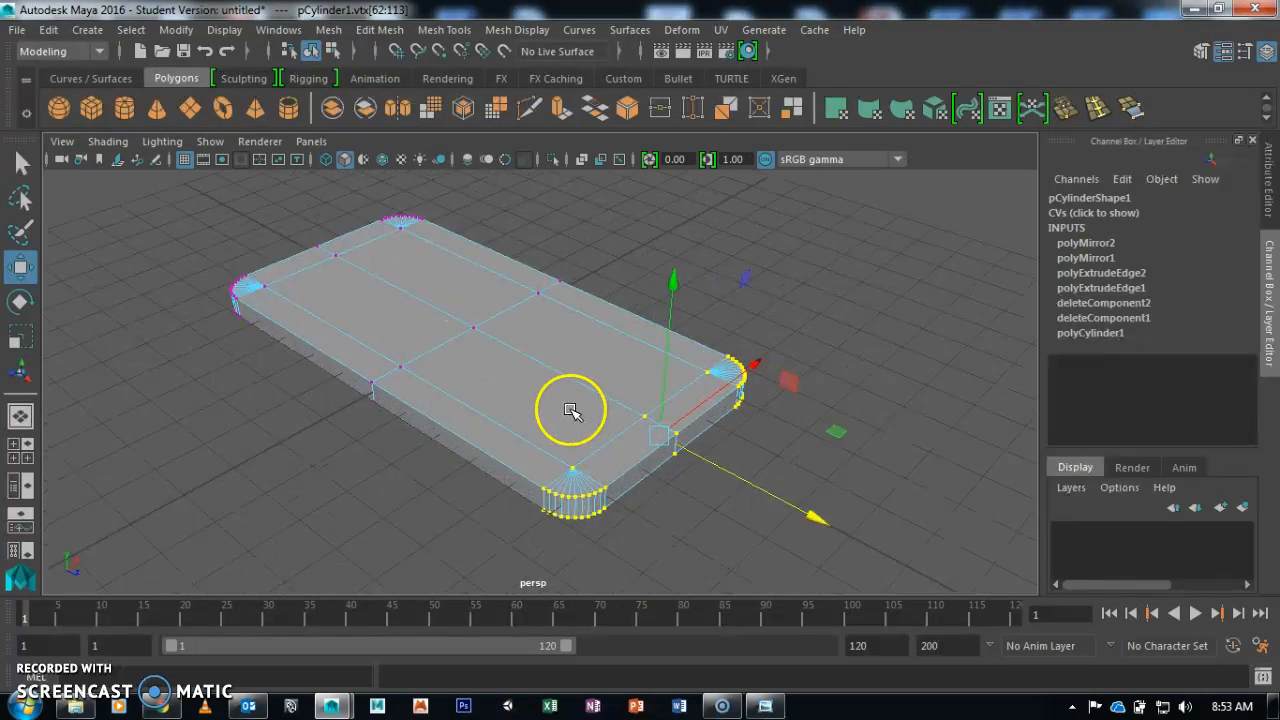
{"action": "middle_click_drag", "start_coordinate": [570, 410], "coordinate": [642, 418], "text": "alt"}
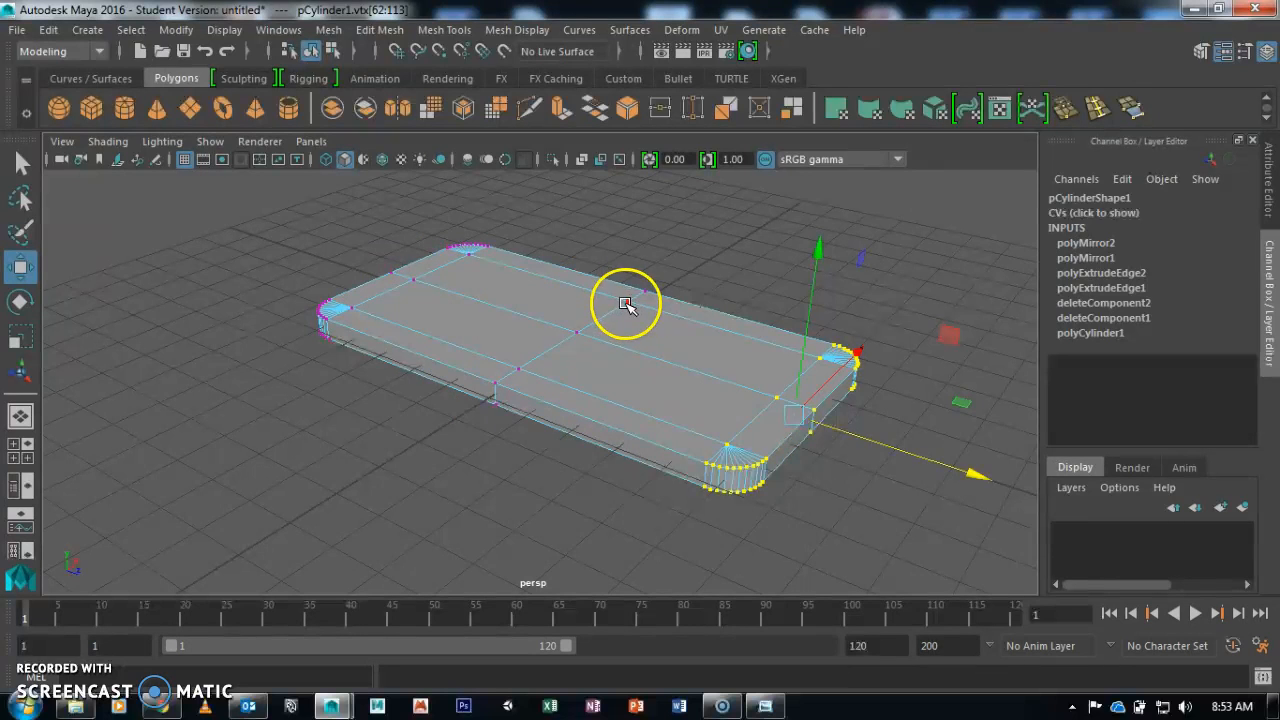
{"action": "scroll", "coordinate": [625, 304], "scroll_direction": "up", "scroll_amount": 3}
{"action": "right_click_drag", "start_coordinate": [536, 272], "coordinate": [534, 182]}
{"action": "left_click", "coordinate": [545, 343]}
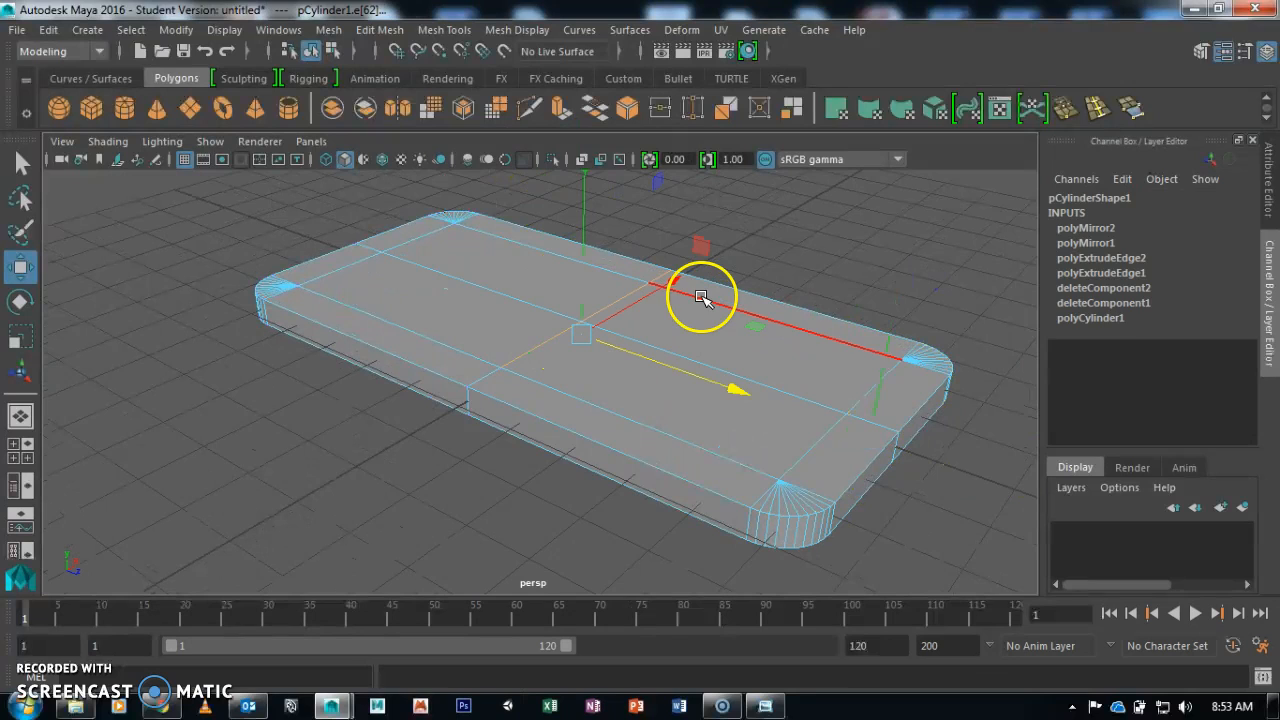
{"action": "key", "text": "Delete"}
- Switch to vertex selection and delete the leftover vertices where the crosswise centre loop ran
{"action": "right_click_drag", "start_coordinate": [585, 180], "coordinate": [478, 189]}
{"action": "left_click_drag", "start_coordinate": [478, 189], "coordinate": [571, 443], "text": "alt"}
{"action": "key", "text": "f"}
{"action": "left_click", "coordinate": [680, 445]}
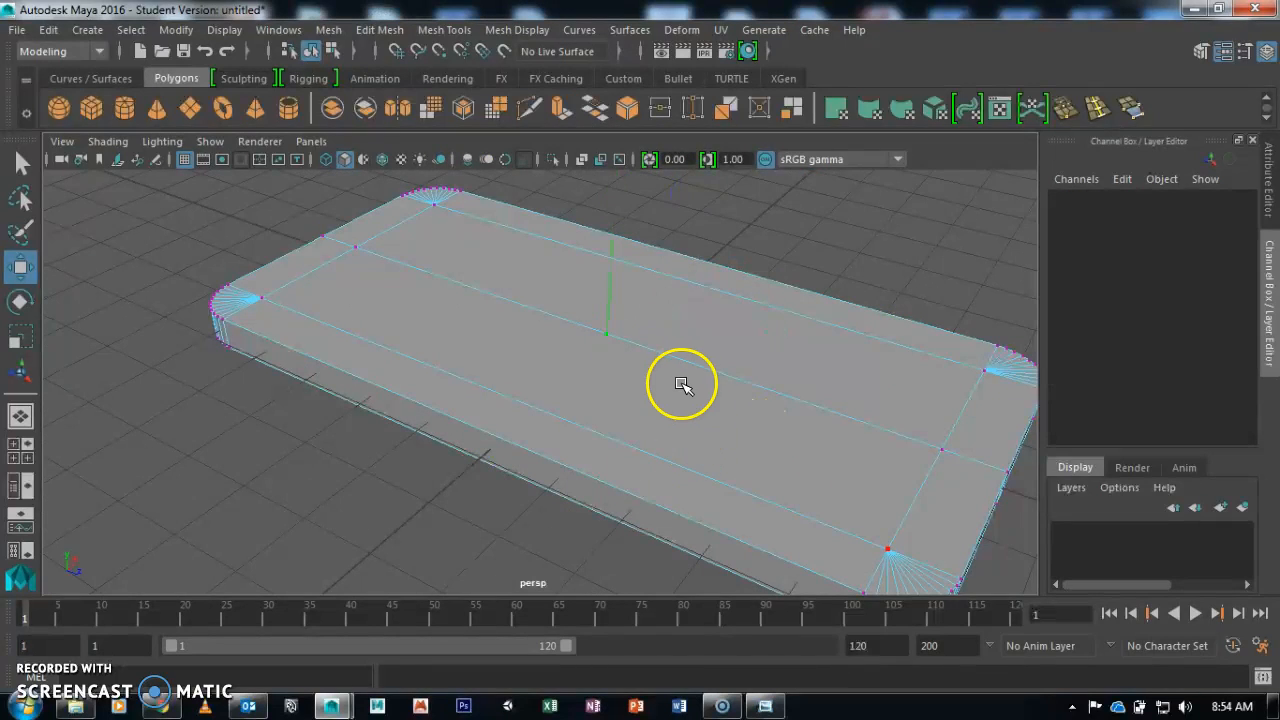
- Delete the lengthwise centre edge loop of the body in edge selection mode
{"action": "right_click_drag", "start_coordinate": [678, 263], "coordinate": [657, 131]}
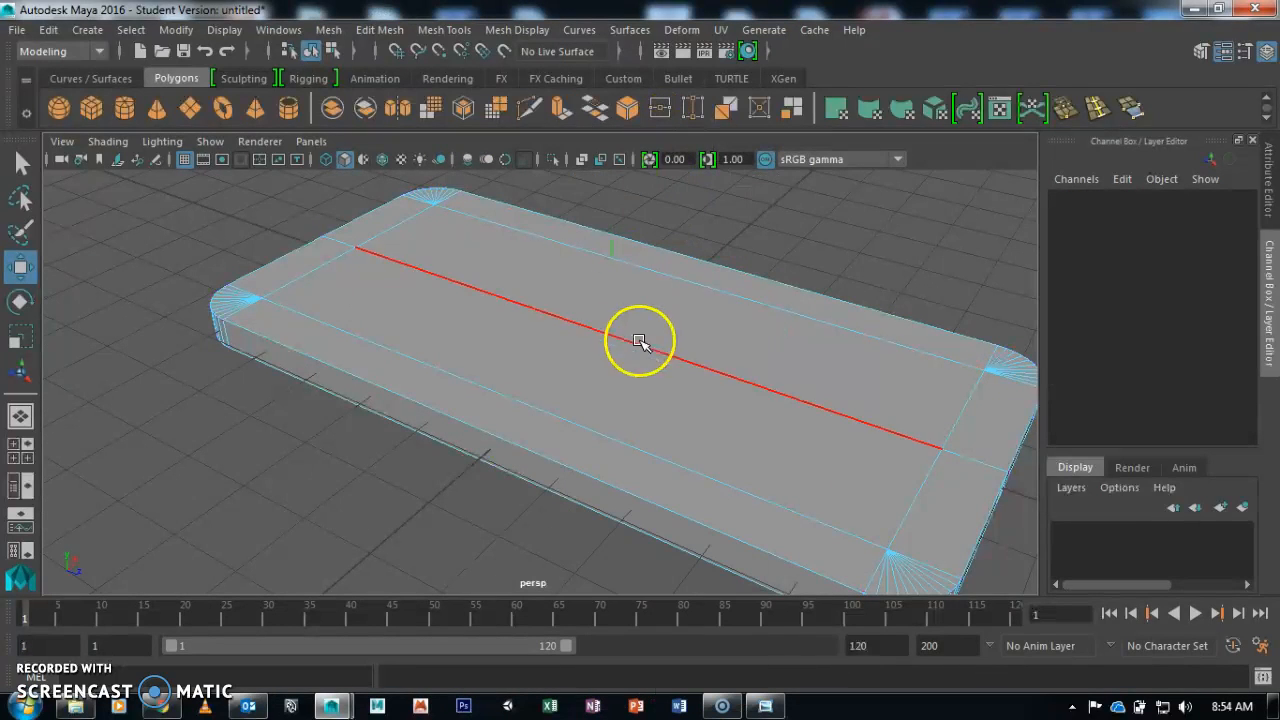
{"action": "left_click", "coordinate": [668, 353]}
{"action": "key", "text": "Delete"}
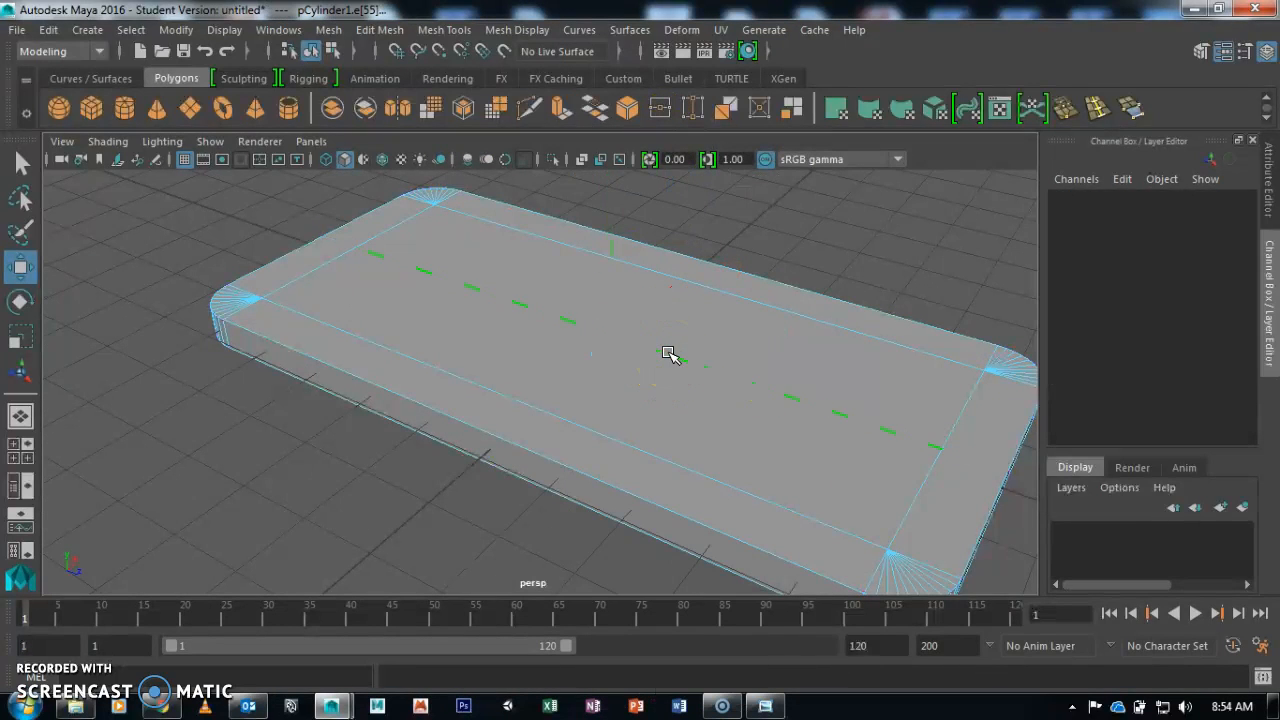
{"action": "left_click_drag", "start_coordinate": [611, 396], "coordinate": [566, 380], "text": "alt"}
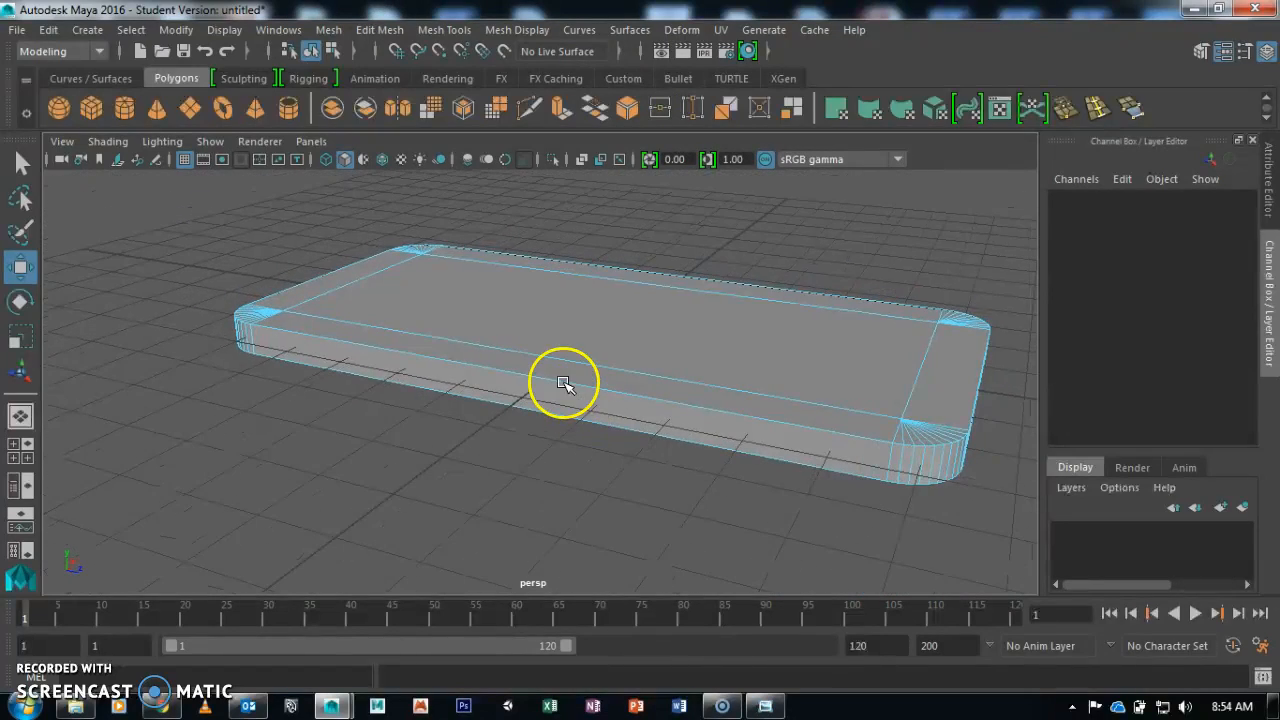
- Examine the phone's layered side profile in front.jpg in Windows Photo Viewer and return to Maya
{"action": "left_click", "coordinate": [764, 706]}
{"action": "key", "text": "Right"}
{"action": "key", "text": "Right"}
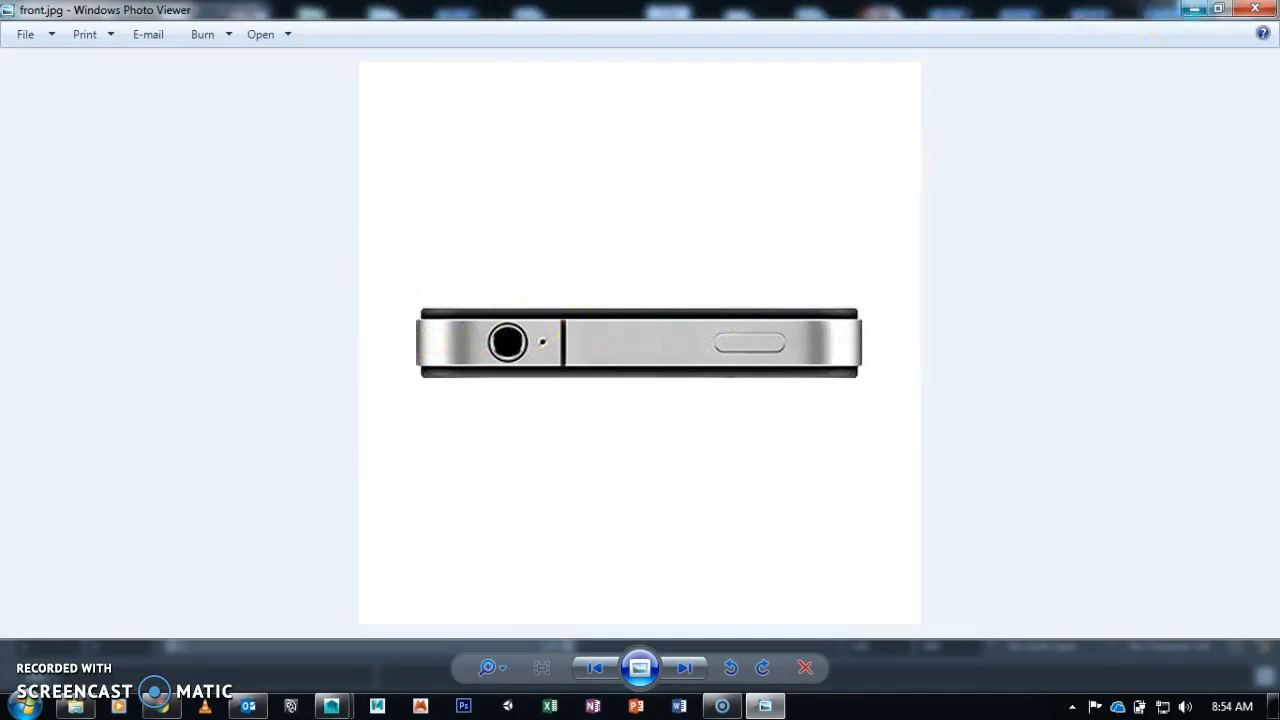
{"action": "left_click", "coordinate": [1195, 9]}
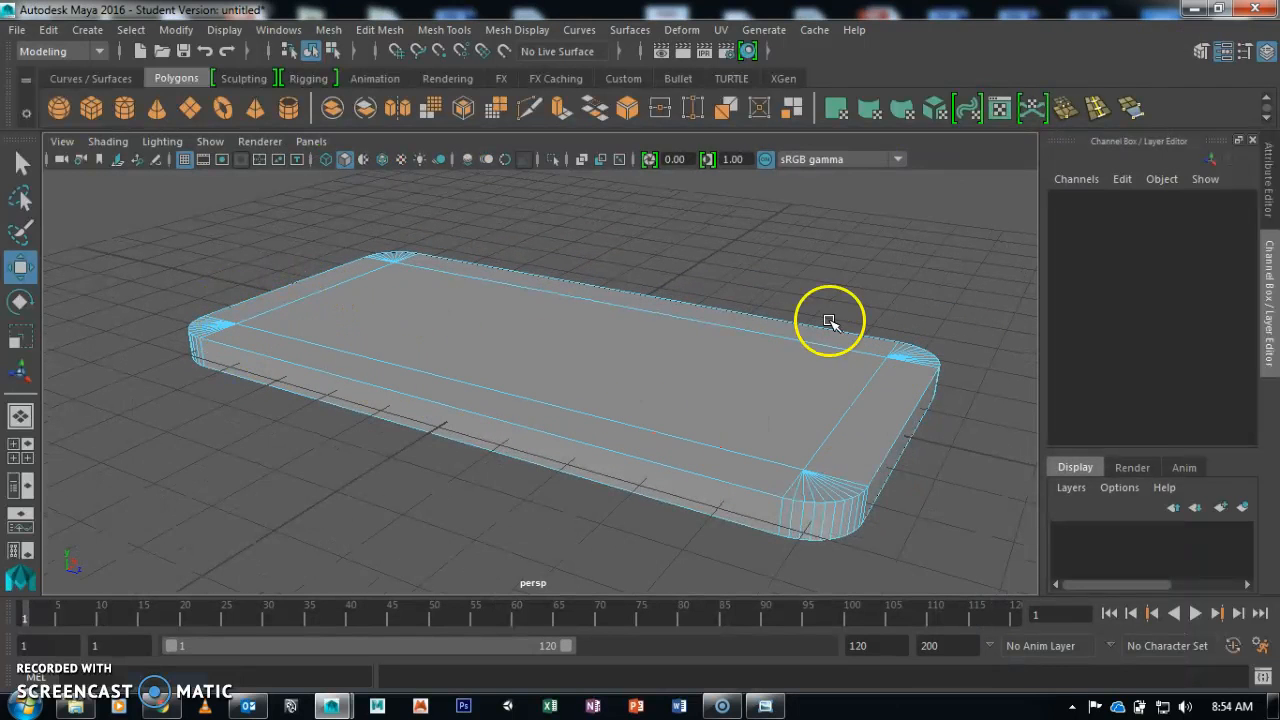
- Select all faces on the body's top surface in the front view using face selection
{"action": "left_click_drag", "start_coordinate": [668, 434], "coordinate": [494, 363], "text": "alt"}
{"action": "key", "text": "space"}
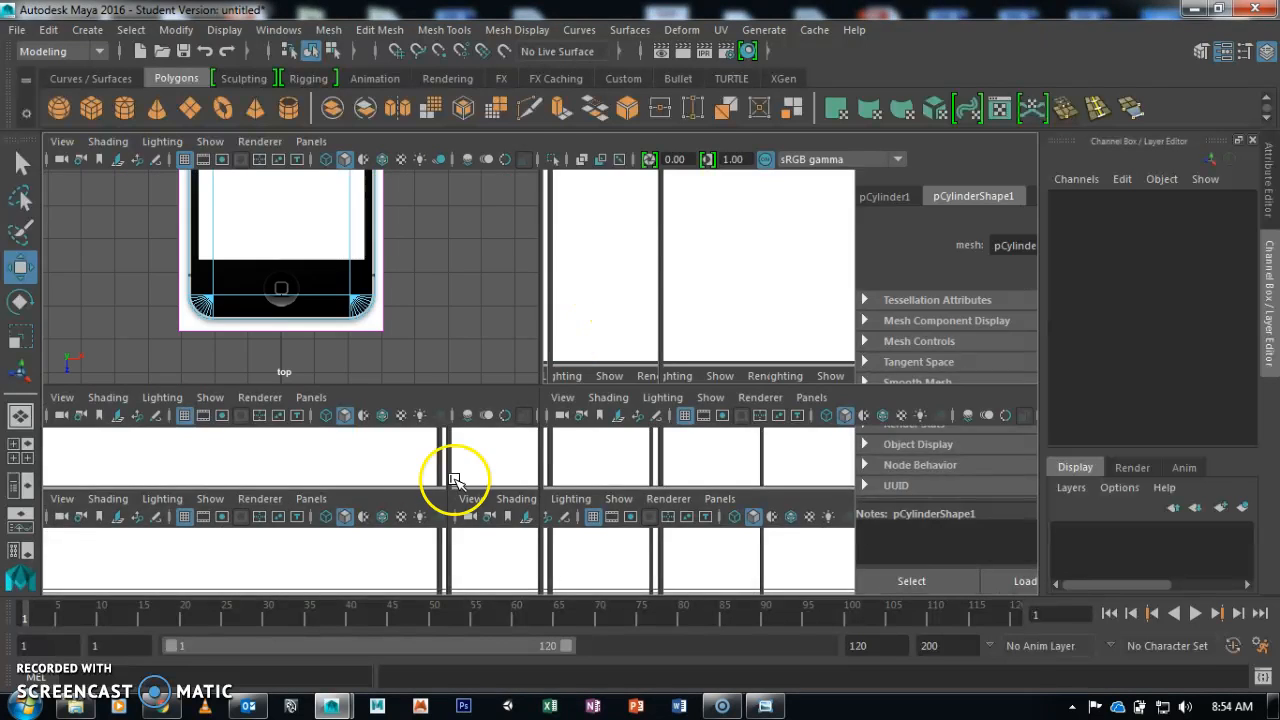
{"action": "key", "text": "space"}
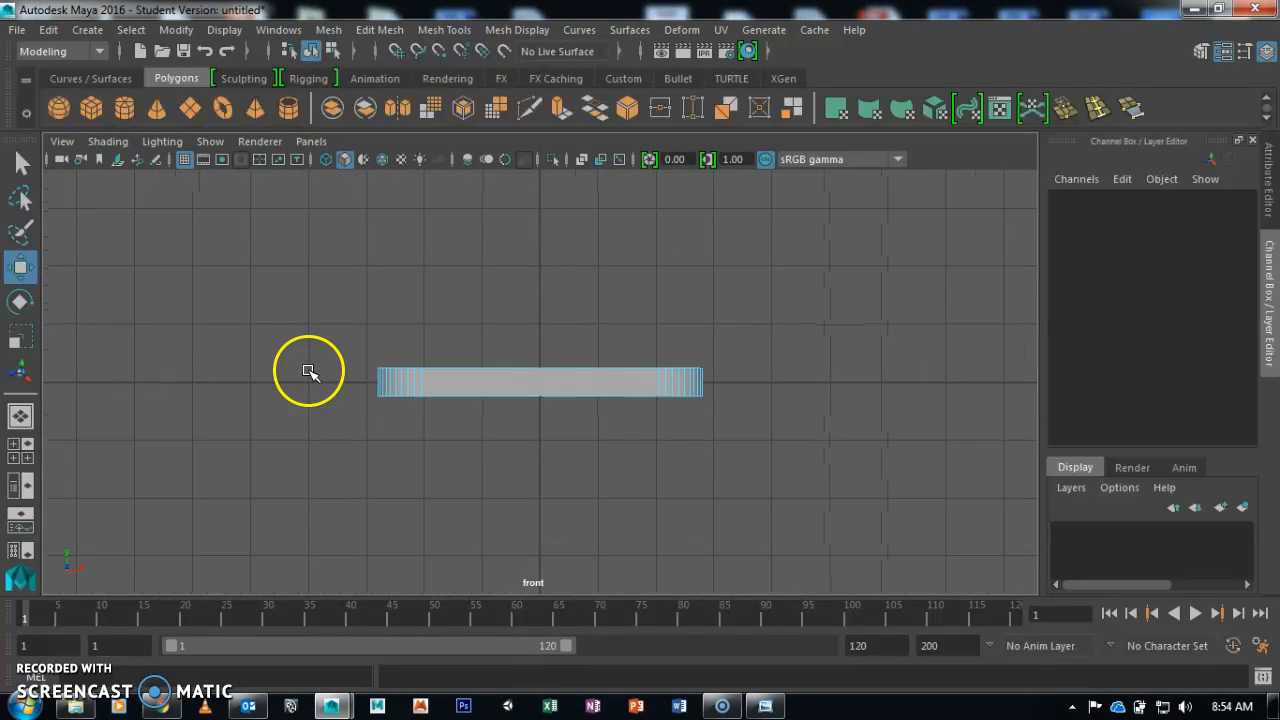
{"action": "right_click_drag", "start_coordinate": [309, 371], "coordinate": [620, 357], "text": "alt"}
{"action": "right_click_drag", "start_coordinate": [617, 177], "coordinate": [620, 232]}
{"action": "left_click_drag", "start_coordinate": [884, 290], "coordinate": [837, 377]}
{"action": "key", "text": "space"}
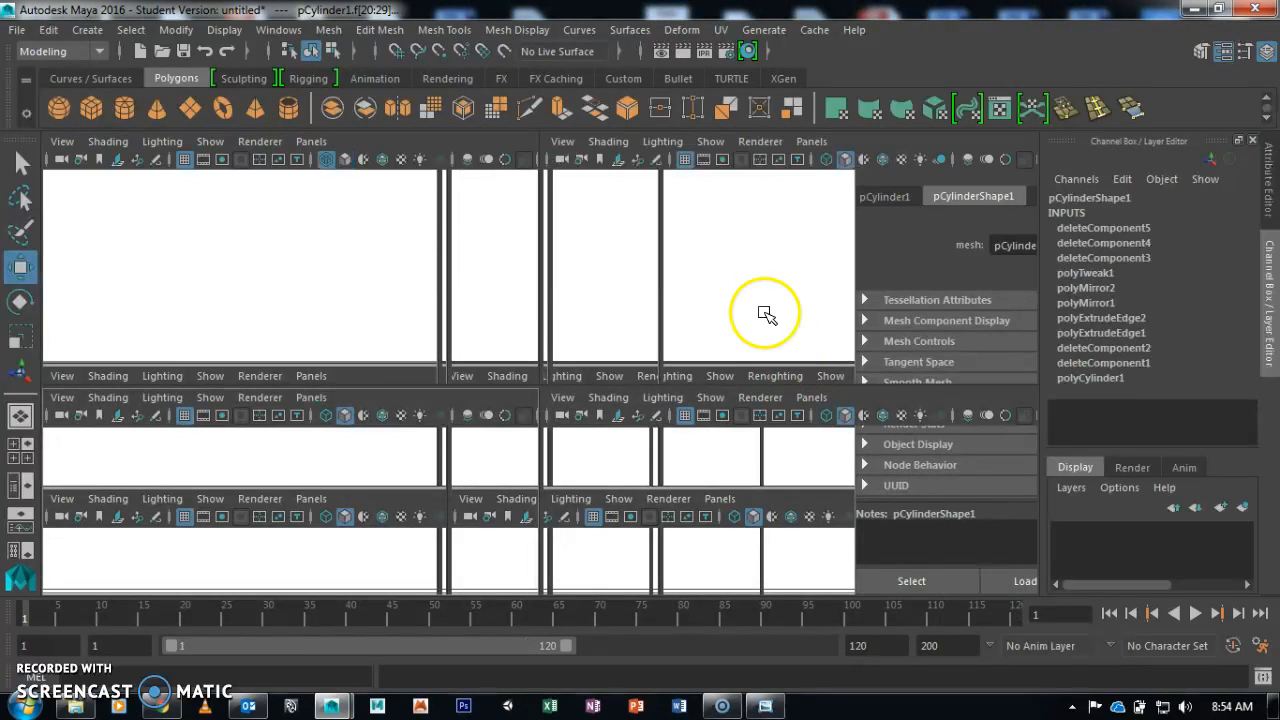
{"action": "key", "text": "space"}
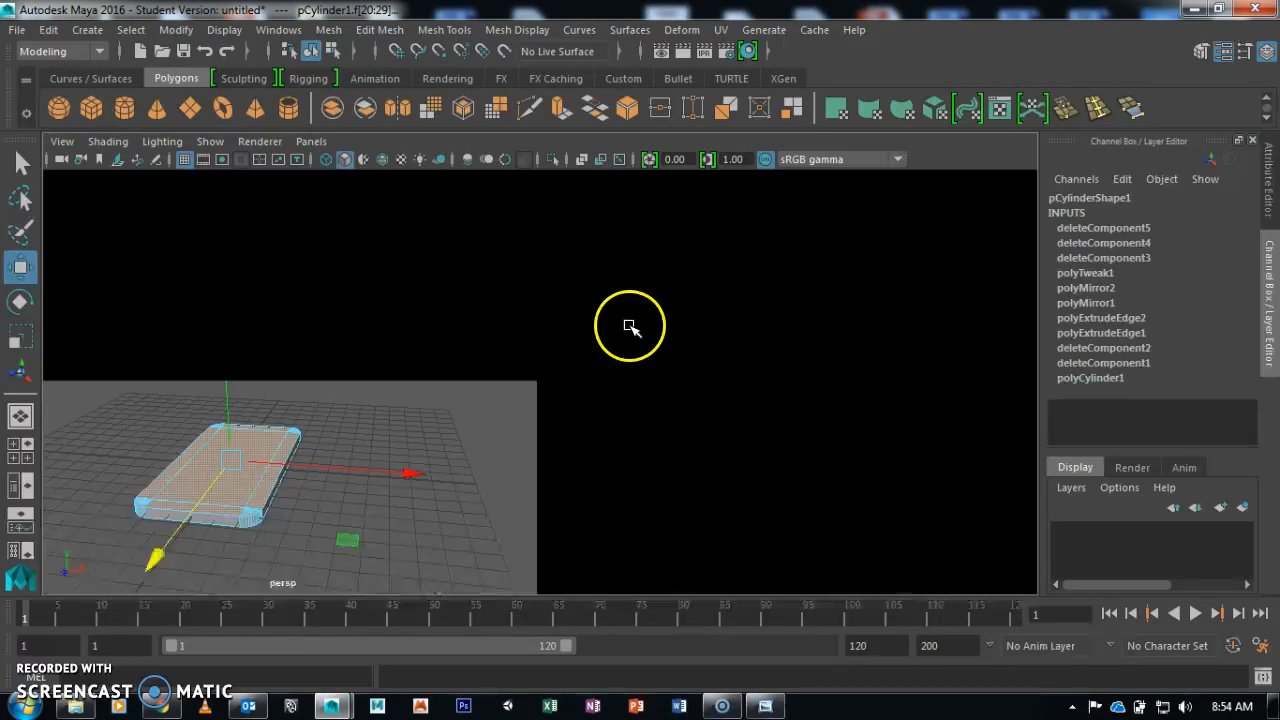
{"action": "scroll", "coordinate": [590, 362], "scroll_direction": "down", "scroll_amount": 3}
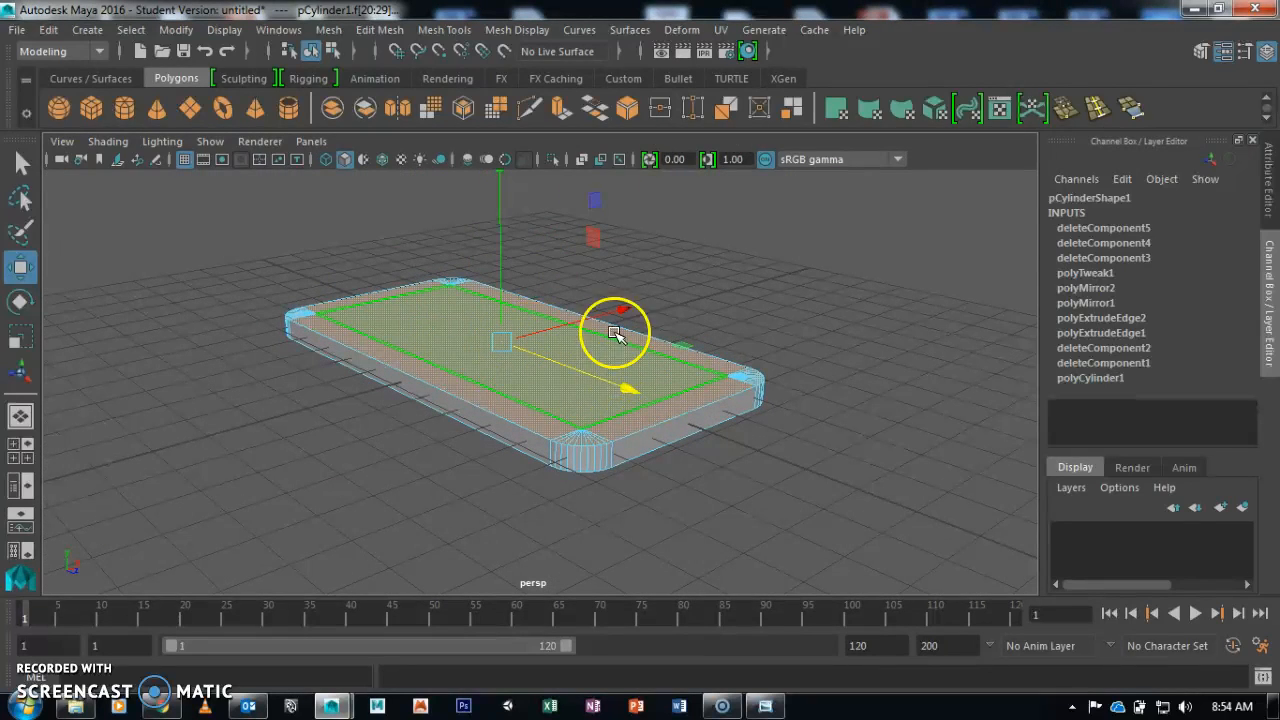
- Extrude the selected top faces and scale them slightly inward to match the phone outline on the reference image in the top view
{"action": "left_click", "coordinate": [565, 108]}
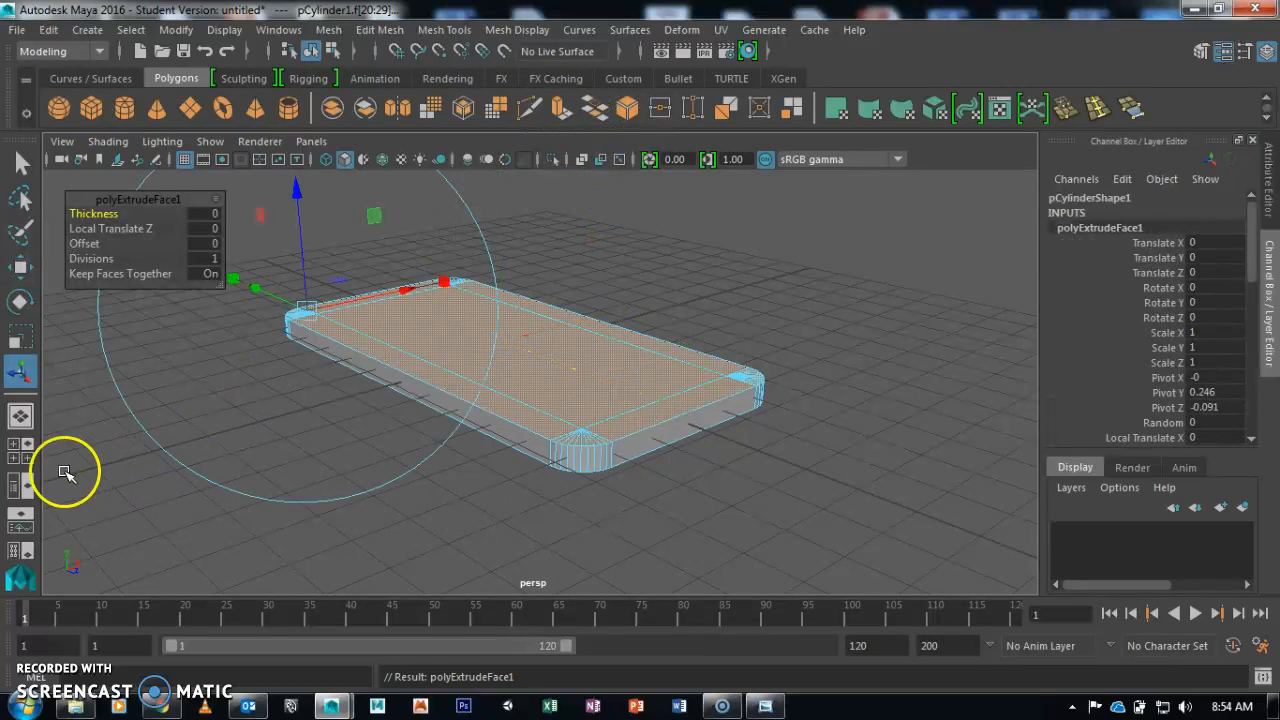
{"action": "left_click", "coordinate": [22, 338]}
{"action": "left_click_drag", "start_coordinate": [509, 380], "coordinate": [437, 457], "text": "alt"}
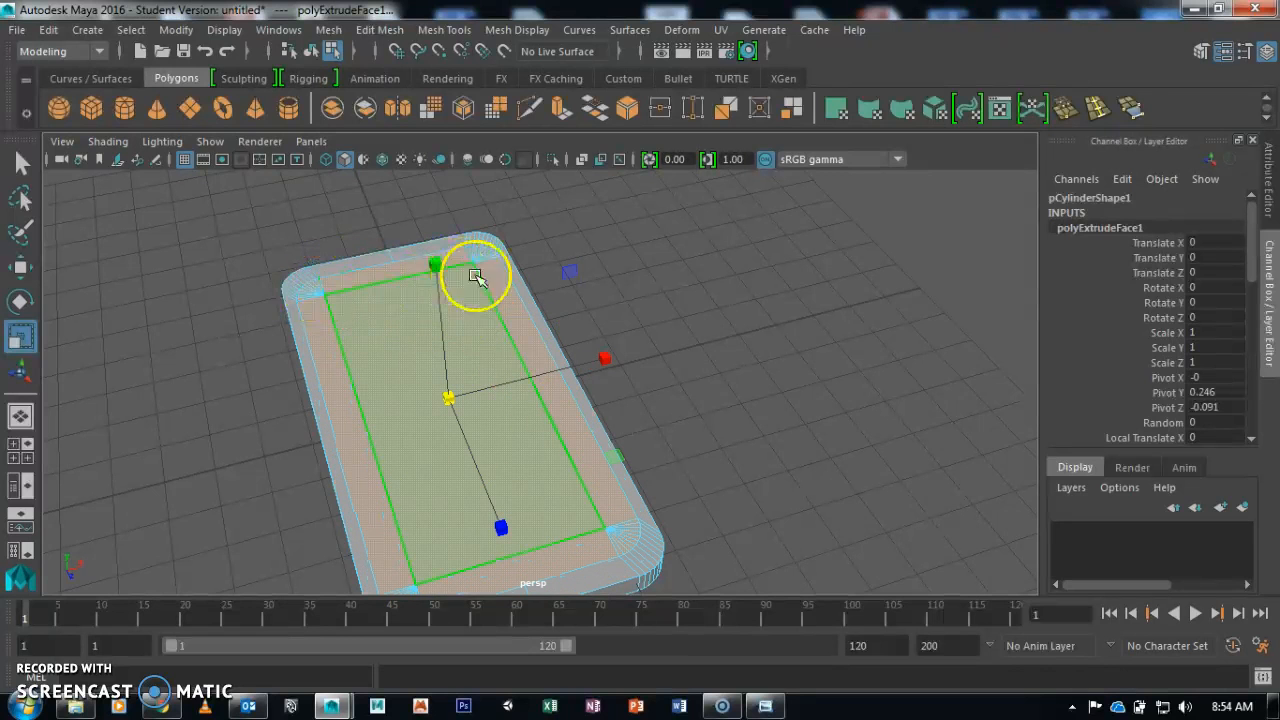
{"action": "key", "text": "space"}
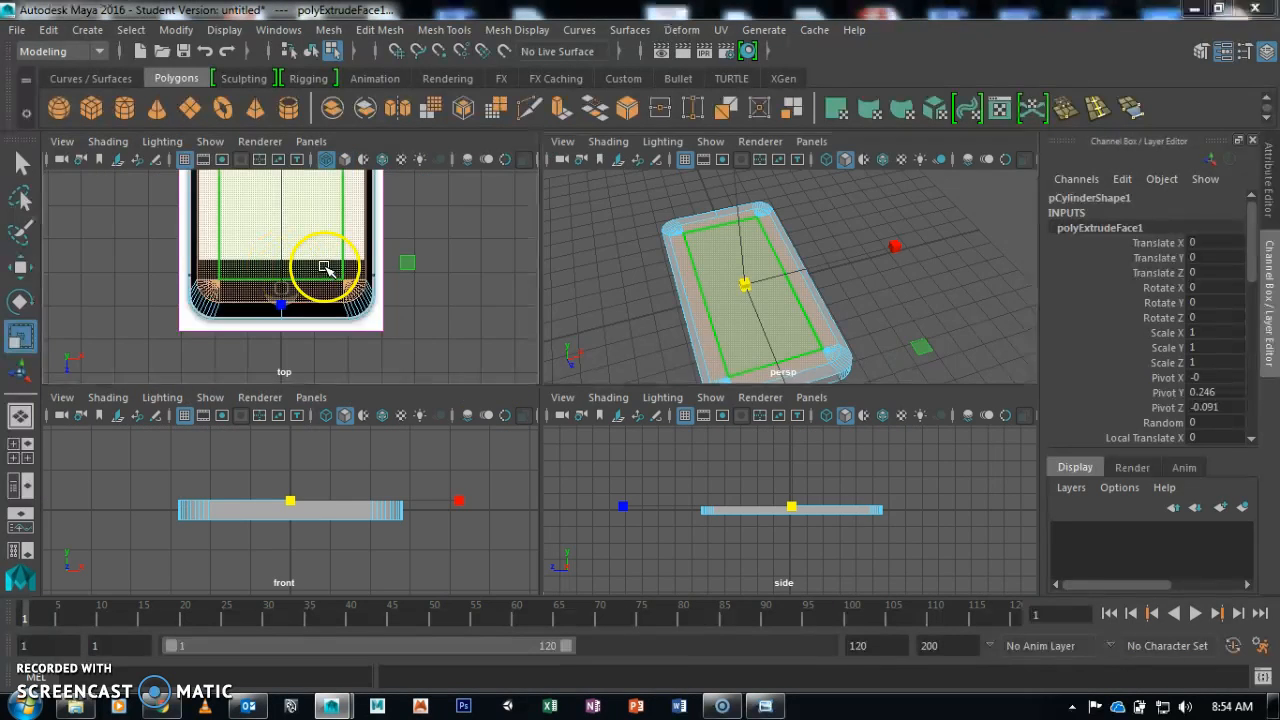
{"action": "key", "text": "space"}
{"action": "scroll", "coordinate": [457, 323], "scroll_direction": "up", "scroll_amount": 4}
{"action": "middle_click_drag", "start_coordinate": [500, 277], "coordinate": [500, 414], "text": "alt"}
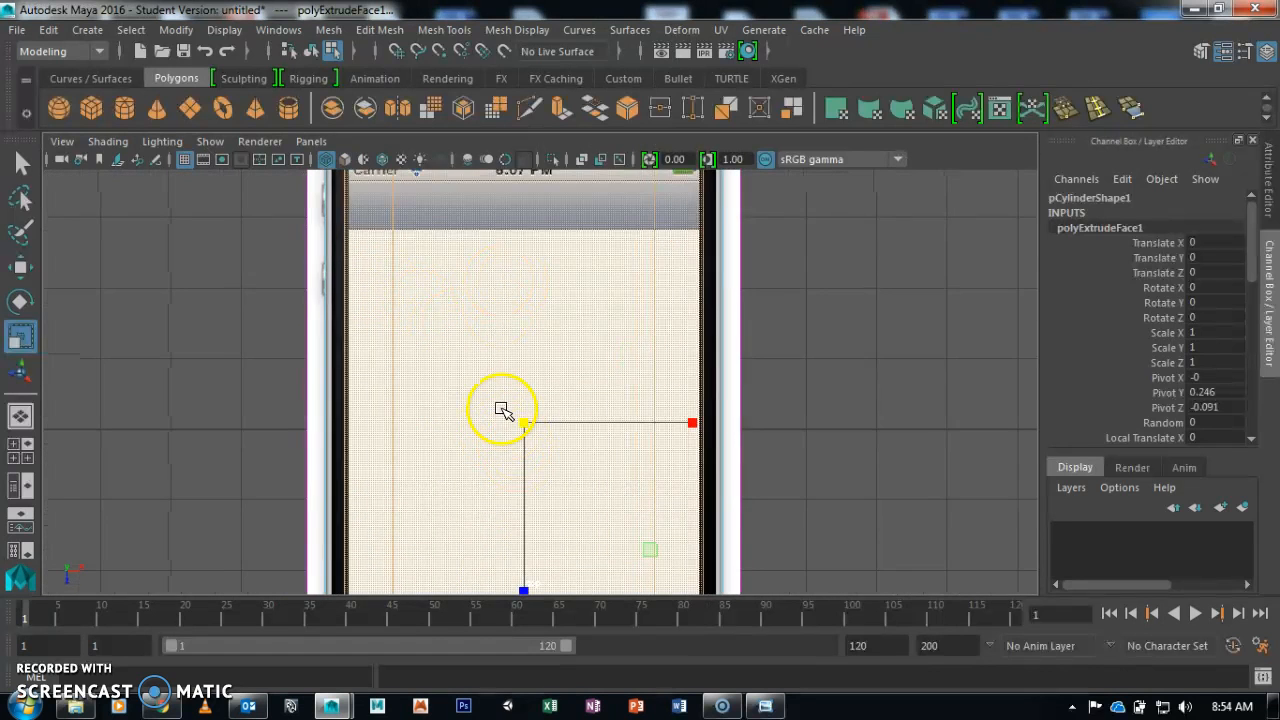
{"action": "left_click_drag", "start_coordinate": [524, 418], "coordinate": [553, 422]}
{"action": "middle_click_drag", "start_coordinate": [514, 291], "coordinate": [529, 250], "text": "alt"}
{"action": "middle_click_drag", "start_coordinate": [547, 459], "coordinate": [553, 347], "text": "alt"}
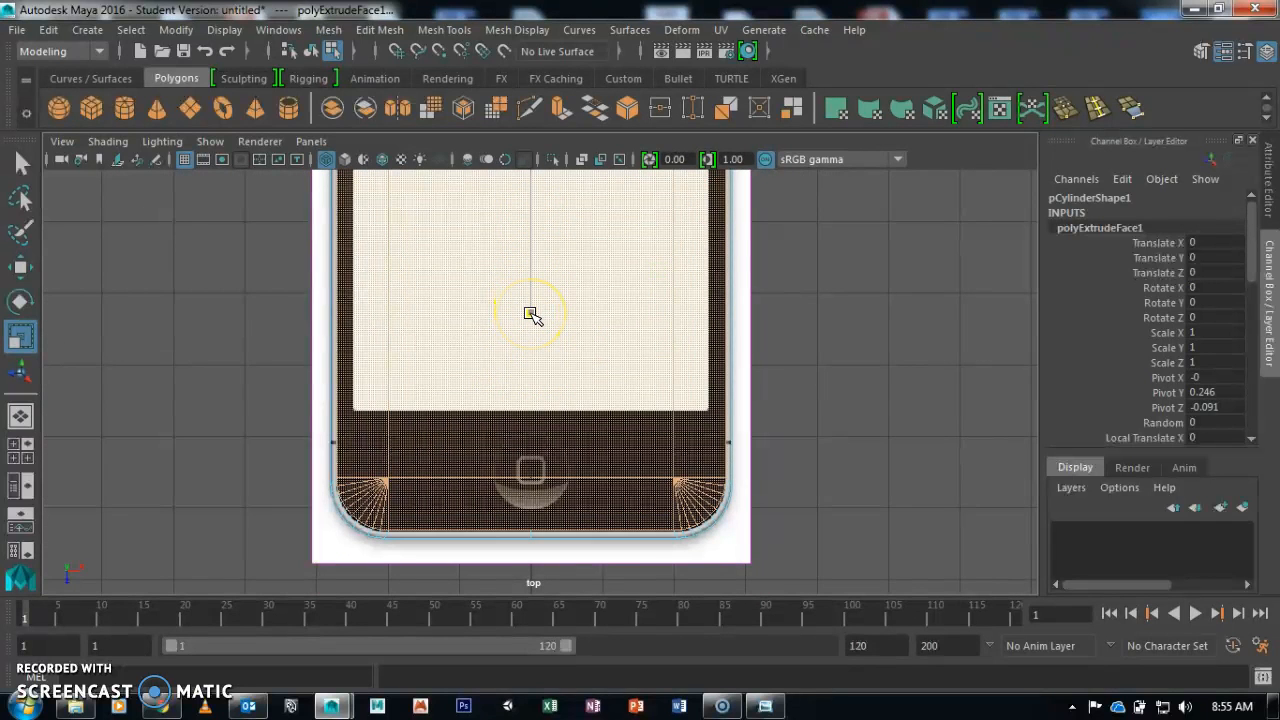
{"action": "middle_click_drag", "start_coordinate": [545, 392], "coordinate": [543, 422], "text": "alt"}
{"action": "middle_click_drag", "start_coordinate": [541, 356], "coordinate": [537, 474], "text": "alt"}
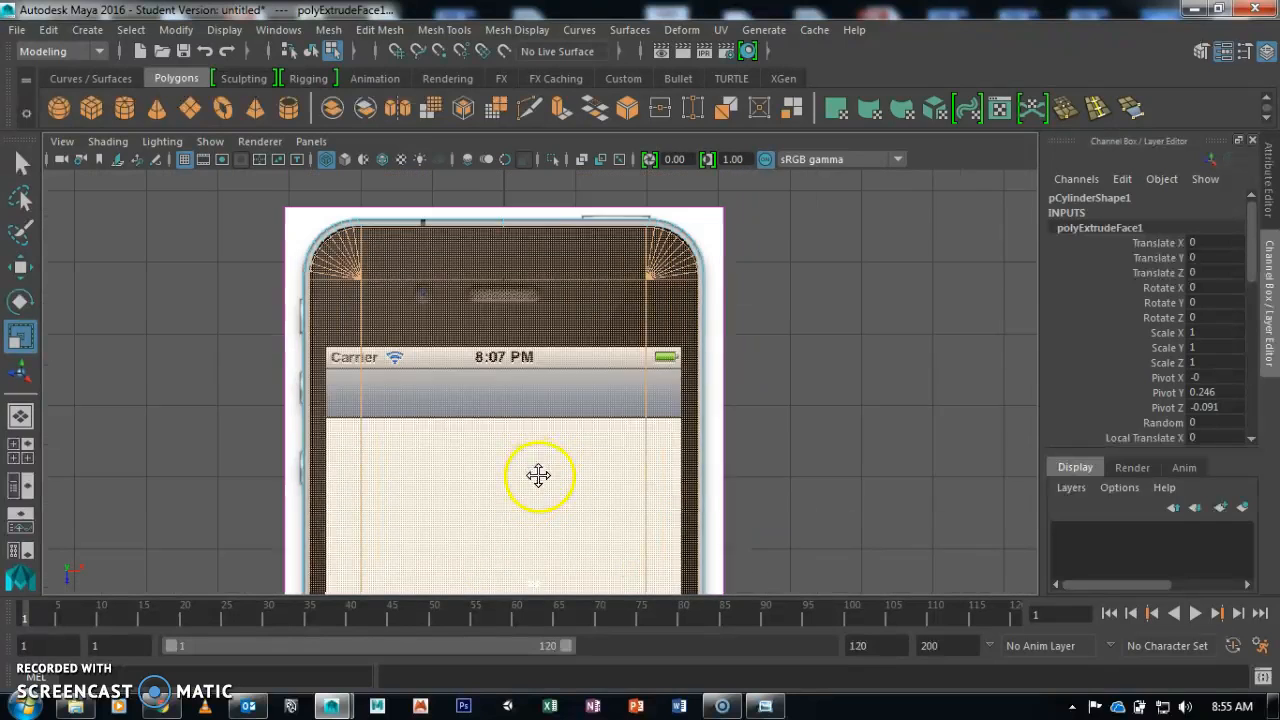
- Extrude the inset top faces again and raise them with a Local Translate Z of 0.0893 in the perspective view
{"action": "key", "text": "space"}
{"action": "key", "text": "space"}
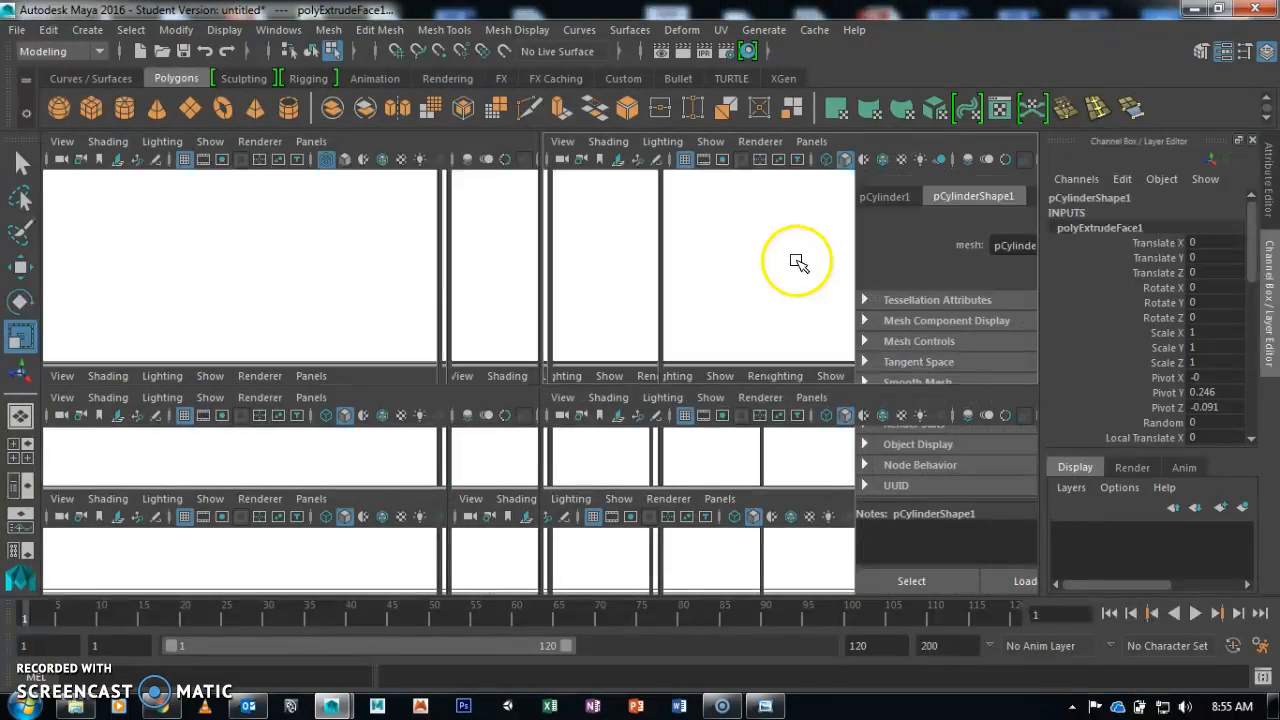
{"action": "key", "text": "space"}
{"action": "left_click_drag", "start_coordinate": [682, 284], "coordinate": [580, 155], "text": "alt"}
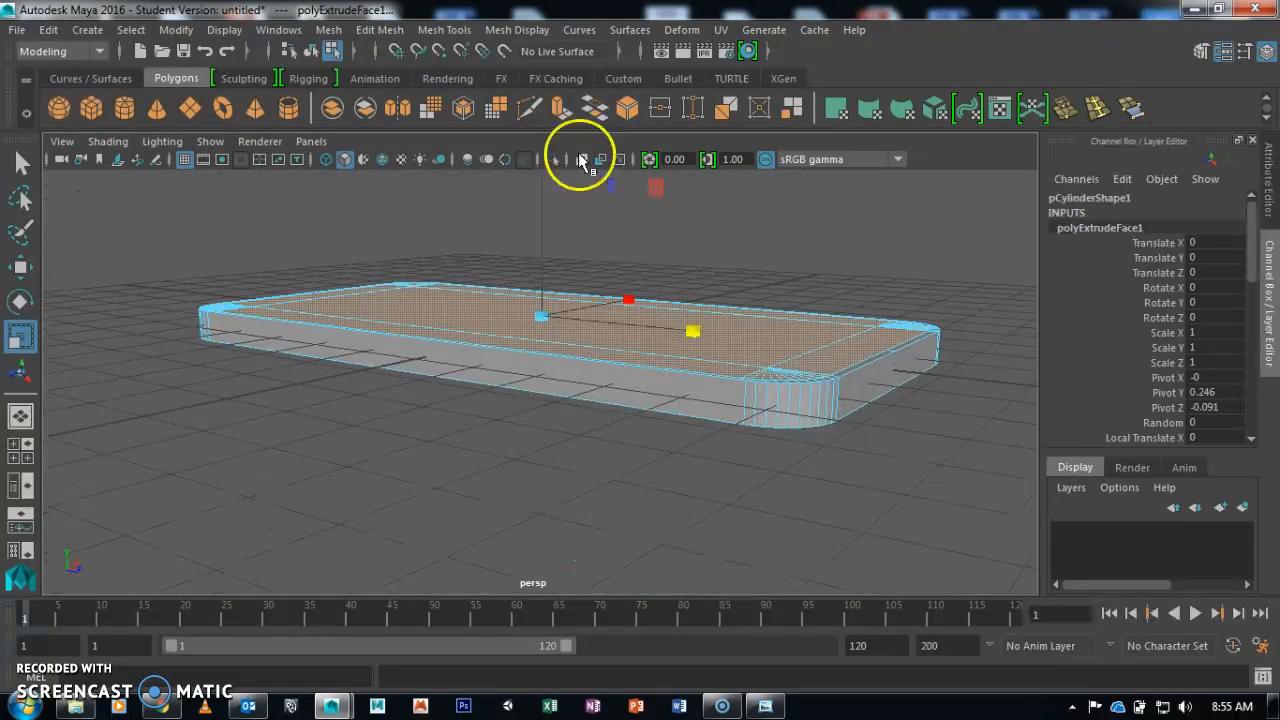
{"action": "key", "text": "ctrl+e"}
{"action": "left_click_drag", "start_coordinate": [651, 280], "coordinate": [363, 341], "text": "alt"}
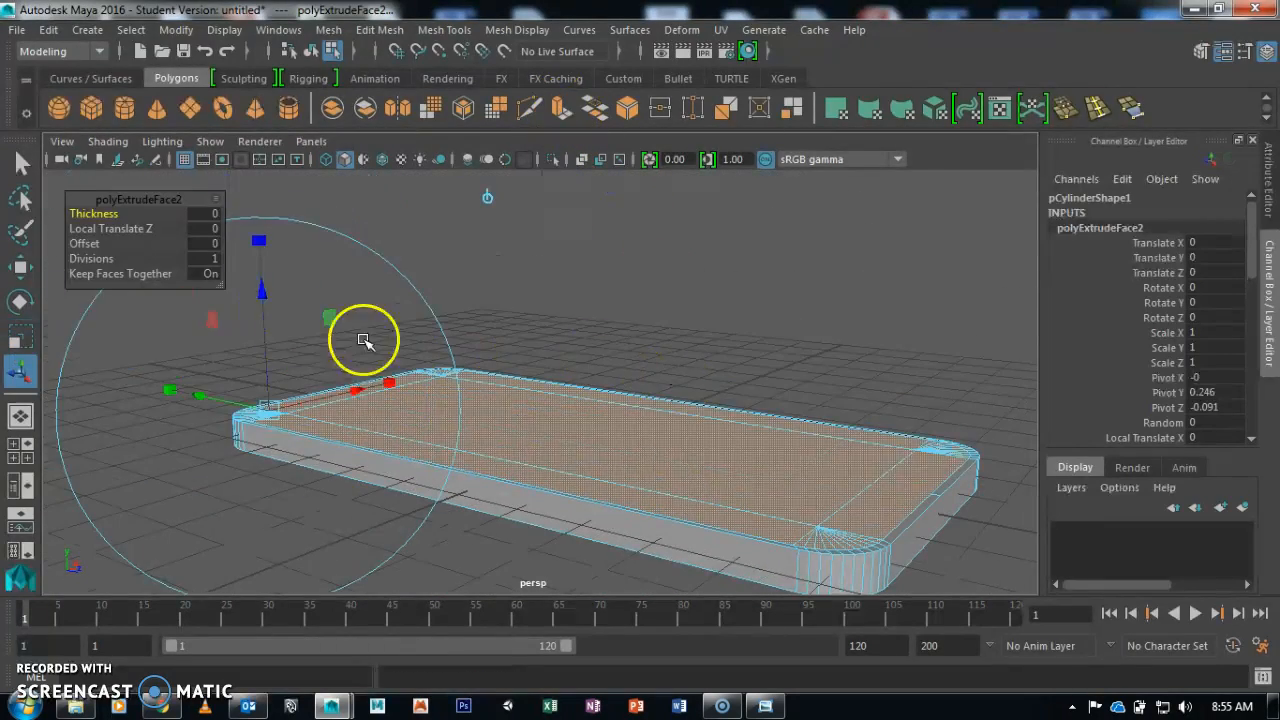
{"action": "left_click_drag", "start_coordinate": [270, 291], "coordinate": [265, 281]}
{"action": "left_click_drag", "start_coordinate": [482, 442], "coordinate": [607, 326], "text": "alt"}
{"action": "middle_click_drag", "start_coordinate": [429, 334], "coordinate": [577, 385], "text": "alt"}
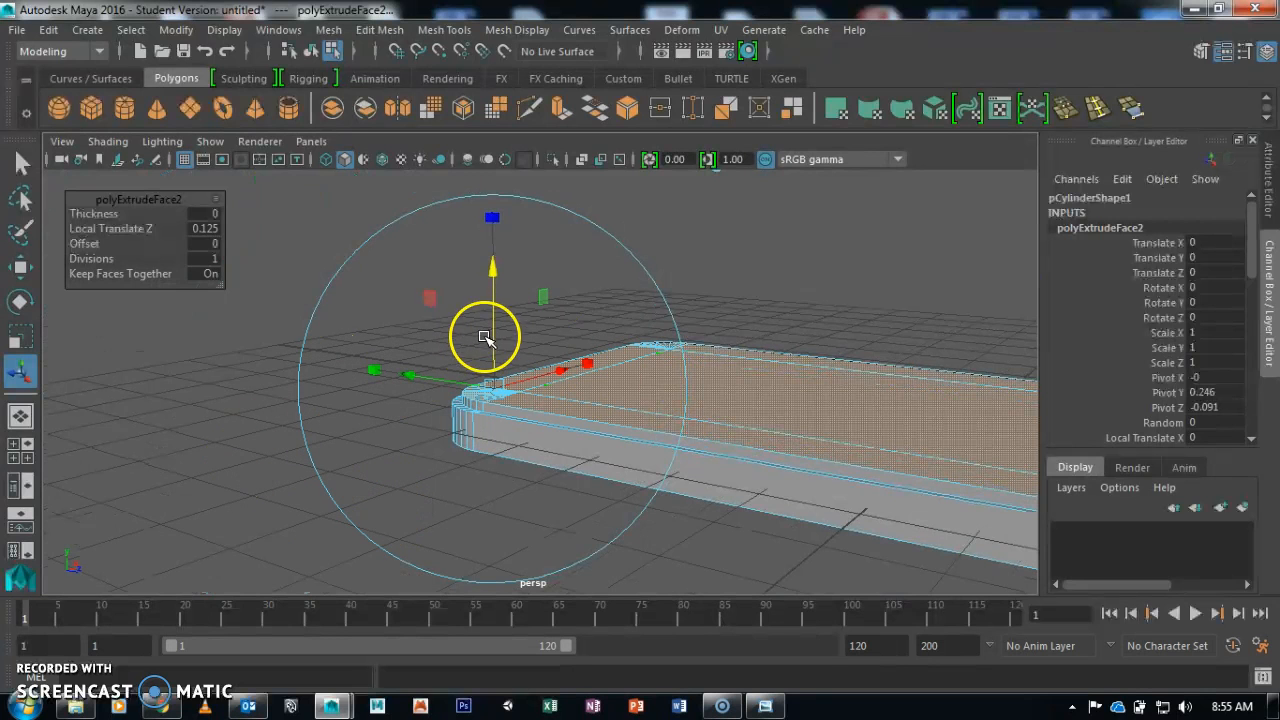
{"action": "left_click_drag", "start_coordinate": [490, 274], "coordinate": [370, 295]}
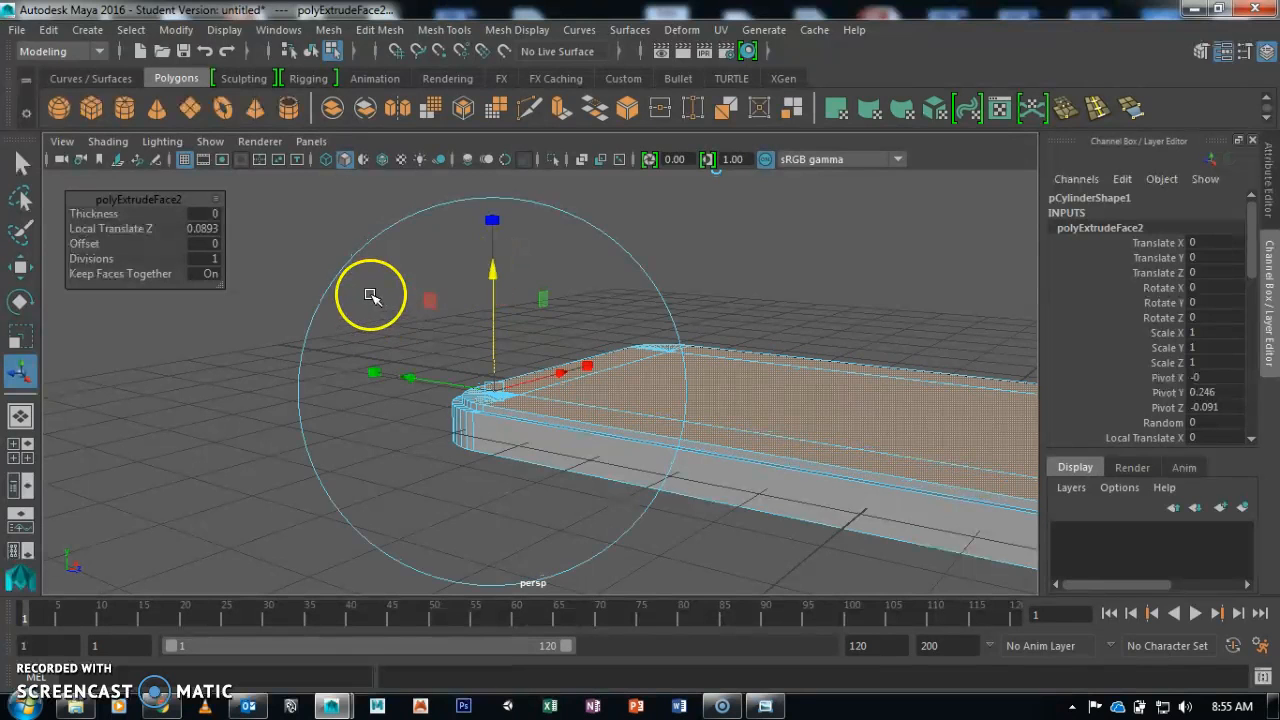
{"action": "left_click", "coordinate": [330, 232]}
- Remove the leftover short centre edge on the stepped rim, then delete the stray centre vertices on the body's short ends
{"action": "left_click_drag", "start_coordinate": [571, 386], "coordinate": [520, 329], "text": "alt"}
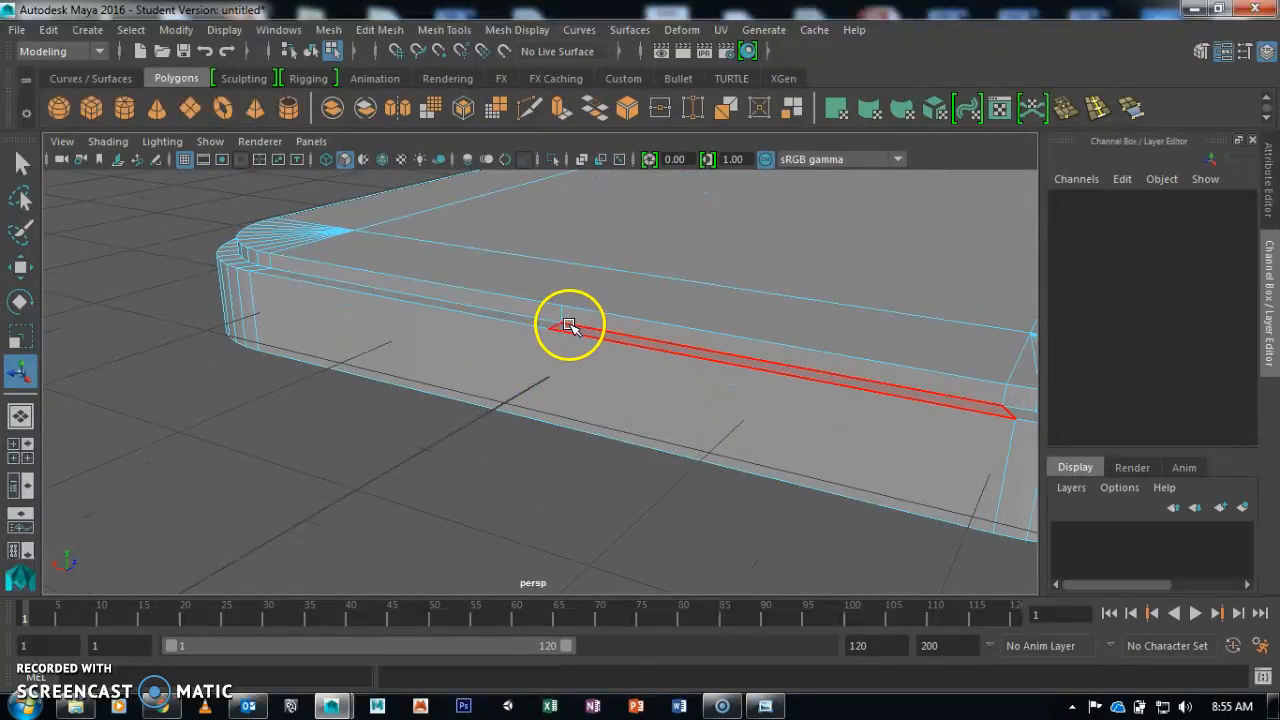
{"action": "right_click_drag", "start_coordinate": [563, 191], "coordinate": [563, 123]}
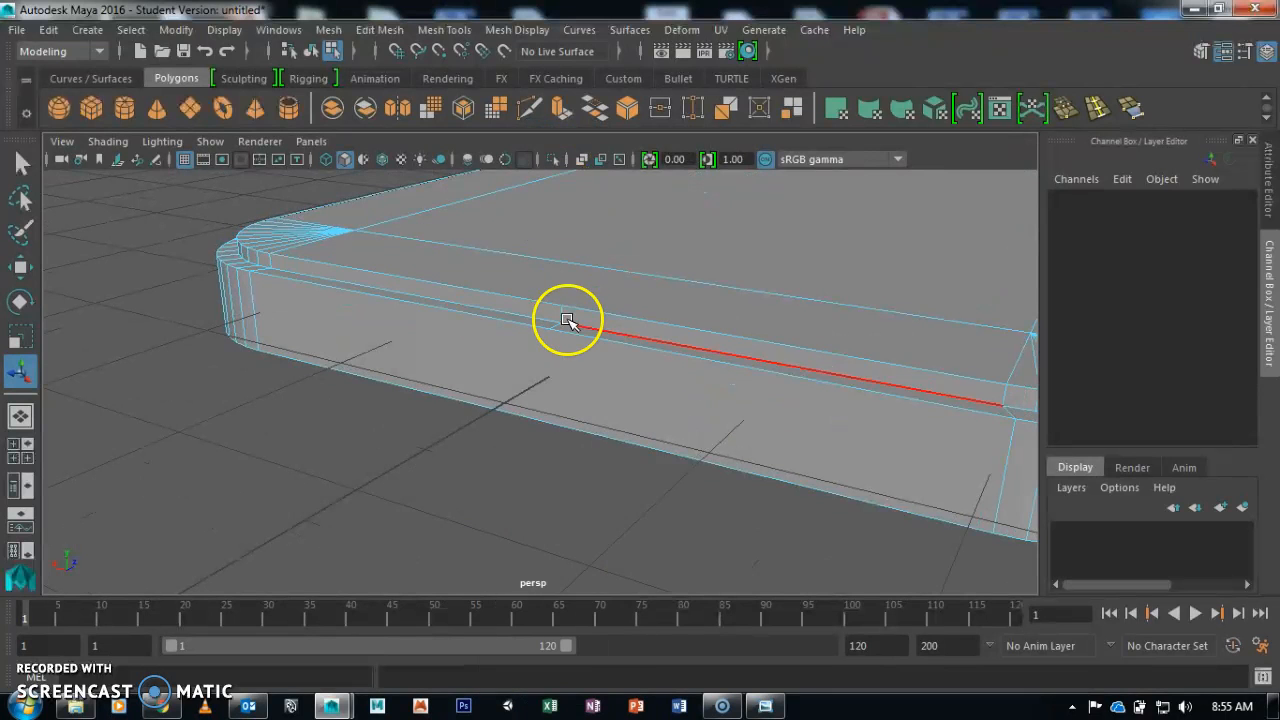
{"action": "left_click", "coordinate": [565, 313]}
{"action": "right_click_drag", "start_coordinate": [600, 195], "coordinate": [540, 180]}
{"action": "mouse_move", "coordinate": [566, 277]}
{"action": "left_mouse_down", "text": "alt"}
{"action": "mouse_move", "coordinate": [557, 350]}
{"action": "mouse_move", "coordinate": [597, 360]}
{"action": "mouse_move", "coordinate": [637, 317]}
{"action": "mouse_move", "coordinate": [589, 340]}
{"action": "mouse_move", "coordinate": [615, 340]}
{"action": "mouse_move", "coordinate": [557, 277]}
{"action": "left_mouse_up", "text": "alt"}
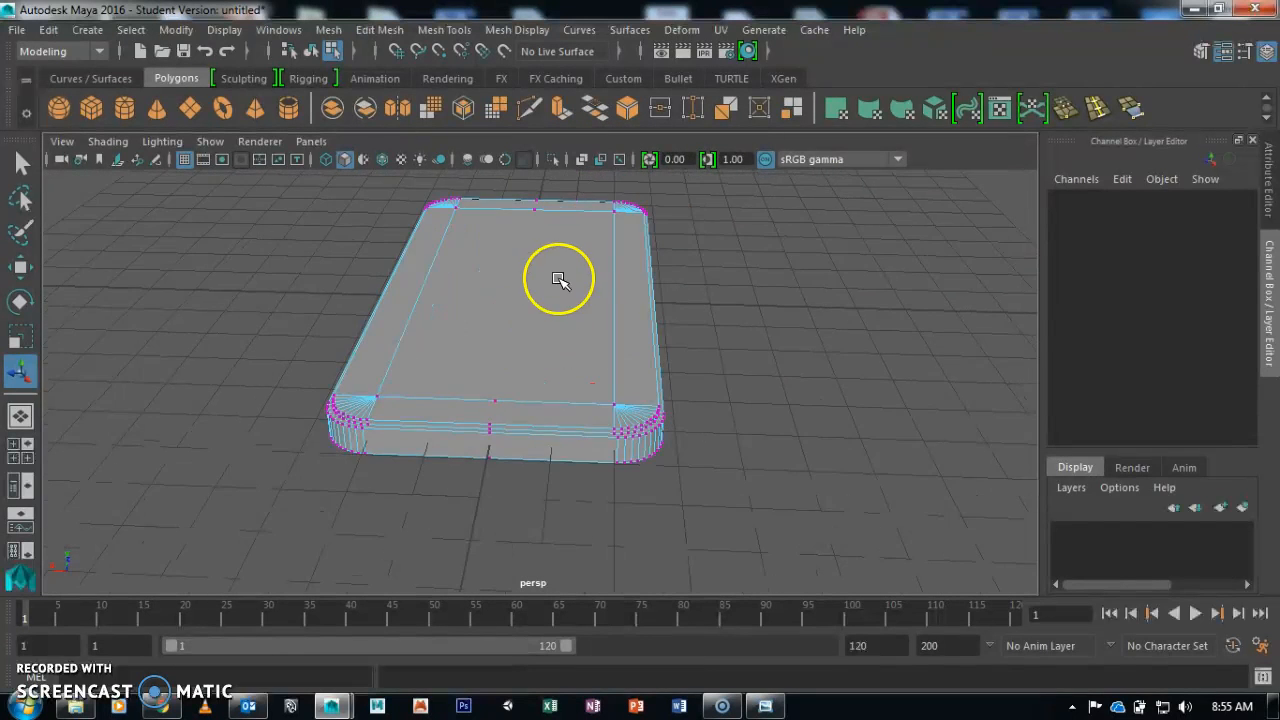
{"action": "left_click_drag", "start_coordinate": [525, 188], "coordinate": [537, 498]}
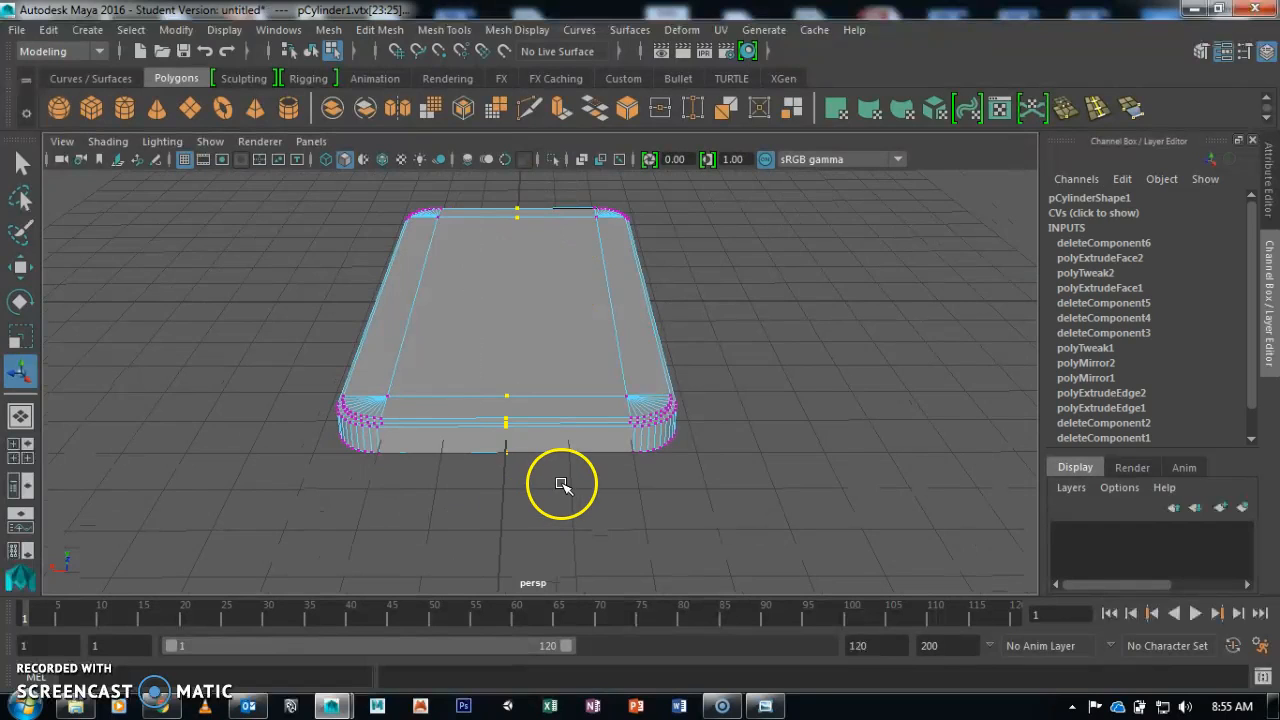
{"action": "key", "text": "Delete"}
- Delete the leftover centre edge and its vertices on the stepped rim at the opposite end of the body
{"action": "left_click_drag", "start_coordinate": [682, 427], "coordinate": [743, 523], "text": "alt"}
{"action": "right_click_drag", "start_coordinate": [743, 523], "coordinate": [708, 357], "text": "alt"}
{"action": "right_click_drag", "start_coordinate": [710, 180], "coordinate": [710, 125]}
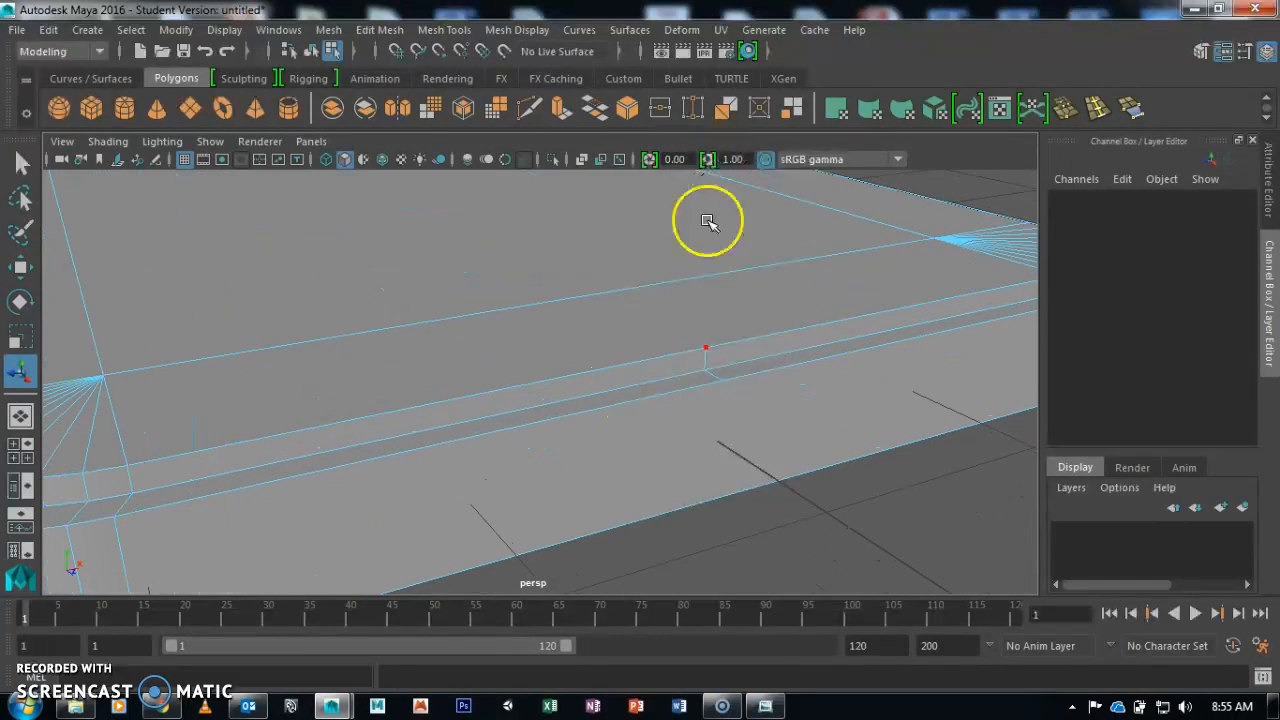
{"action": "left_click", "coordinate": [708, 357]}
{"action": "key", "text": "Delete"}
{"action": "right_click_drag", "start_coordinate": [742, 334], "coordinate": [653, 174]}
{"action": "left_click_drag", "start_coordinate": [621, 450], "coordinate": [621, 450]}
{"action": "key", "text": "Delete"}
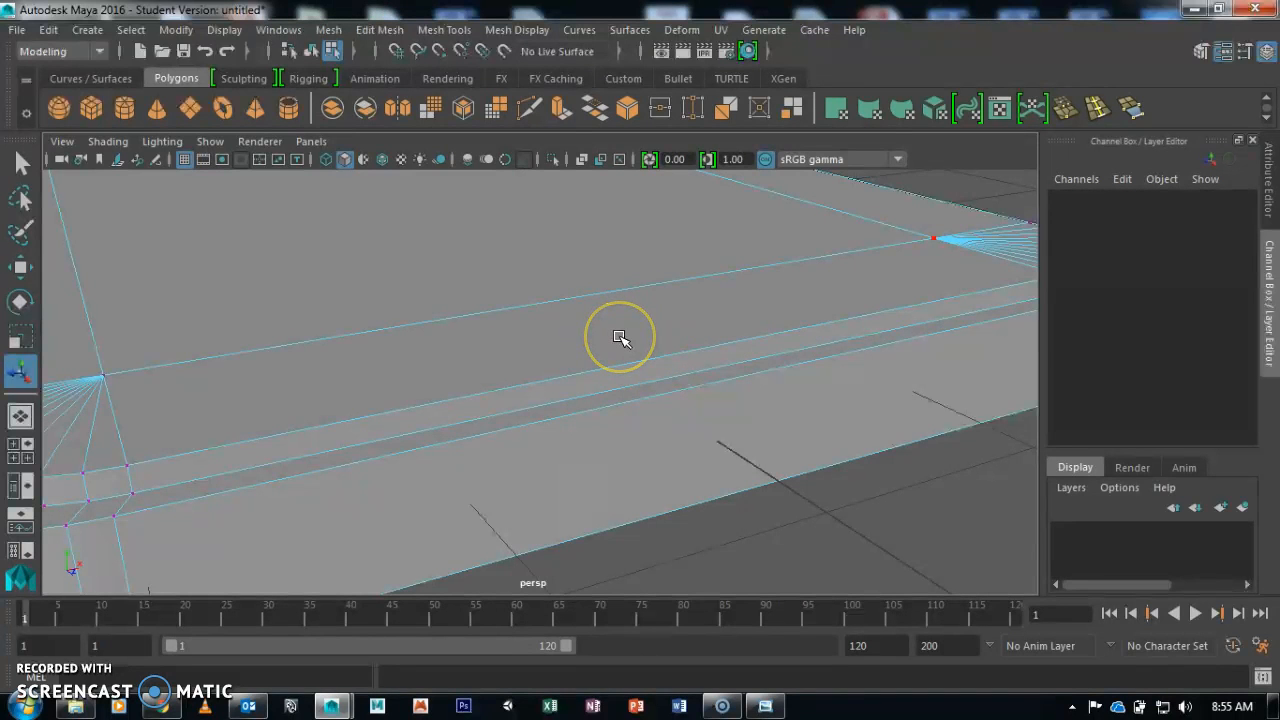
- Insert an edge loop around the lower half of the body's side walls with the Multi-Cut tool
{"action": "left_click_drag", "start_coordinate": [644, 417], "coordinate": [494, 285], "text": "alt"}
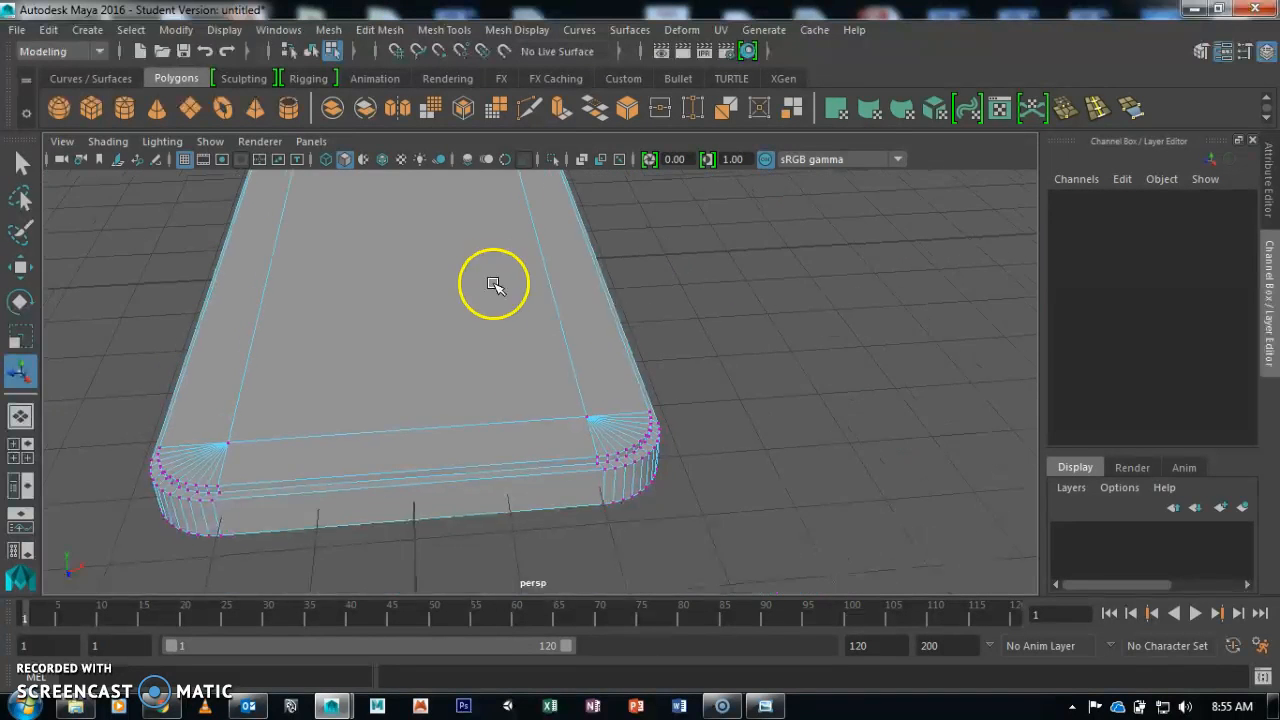
{"action": "left_click_drag", "start_coordinate": [496, 398], "coordinate": [272, 345], "text": "alt"}
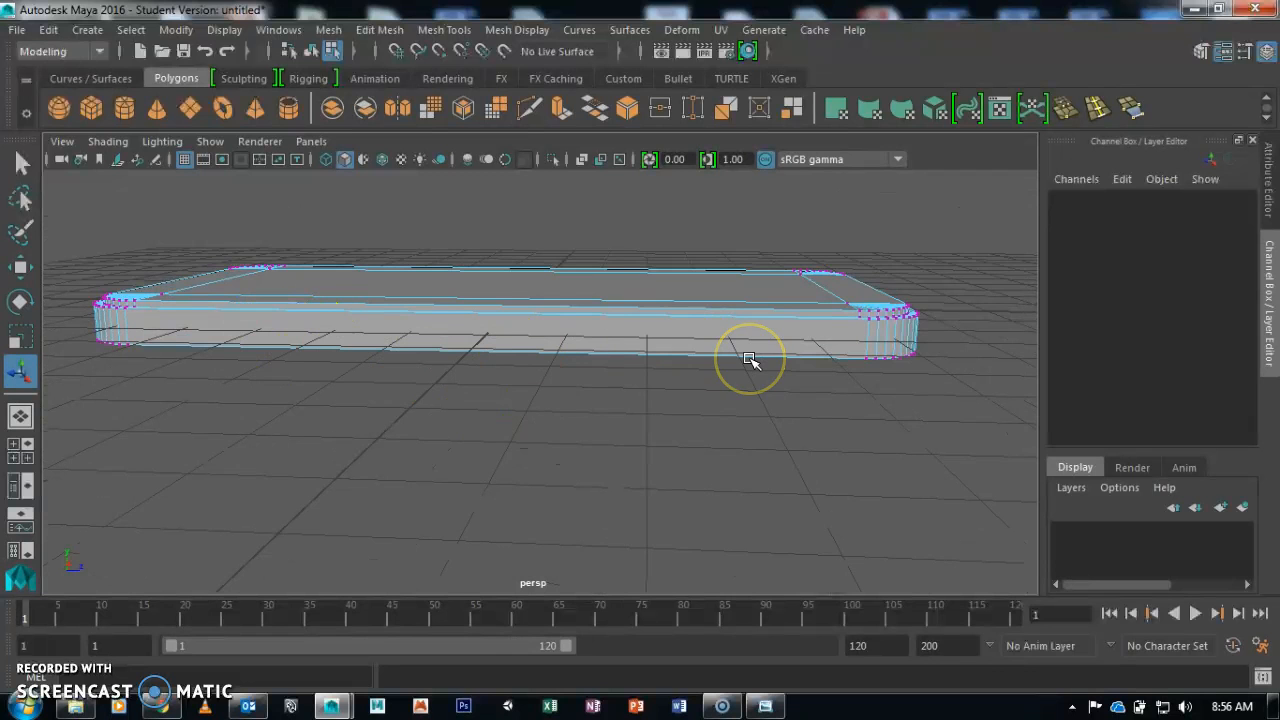
{"action": "left_click_drag", "start_coordinate": [750, 360], "coordinate": [677, 382], "text": "alt"}
{"action": "left_click_drag", "start_coordinate": [522, 274], "coordinate": [530, 310], "text": "alt"}
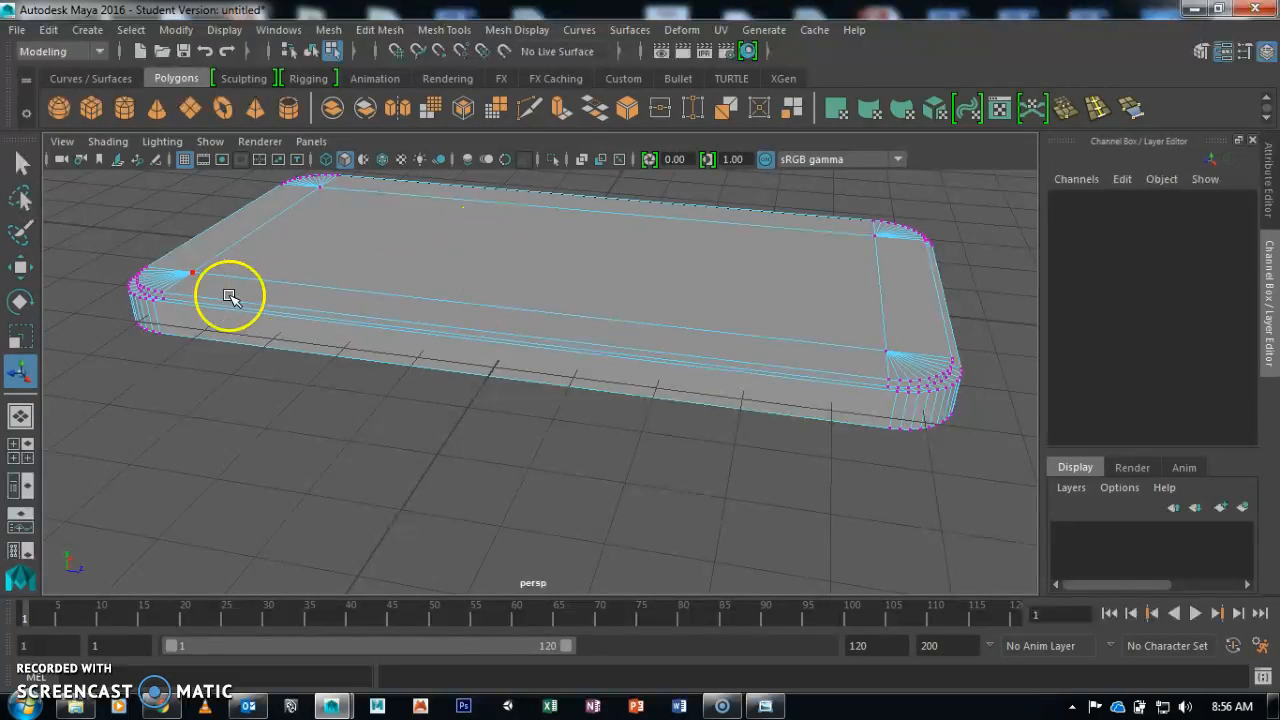
{"action": "left_click_drag", "start_coordinate": [410, 267], "coordinate": [549, 325], "text": "alt"}
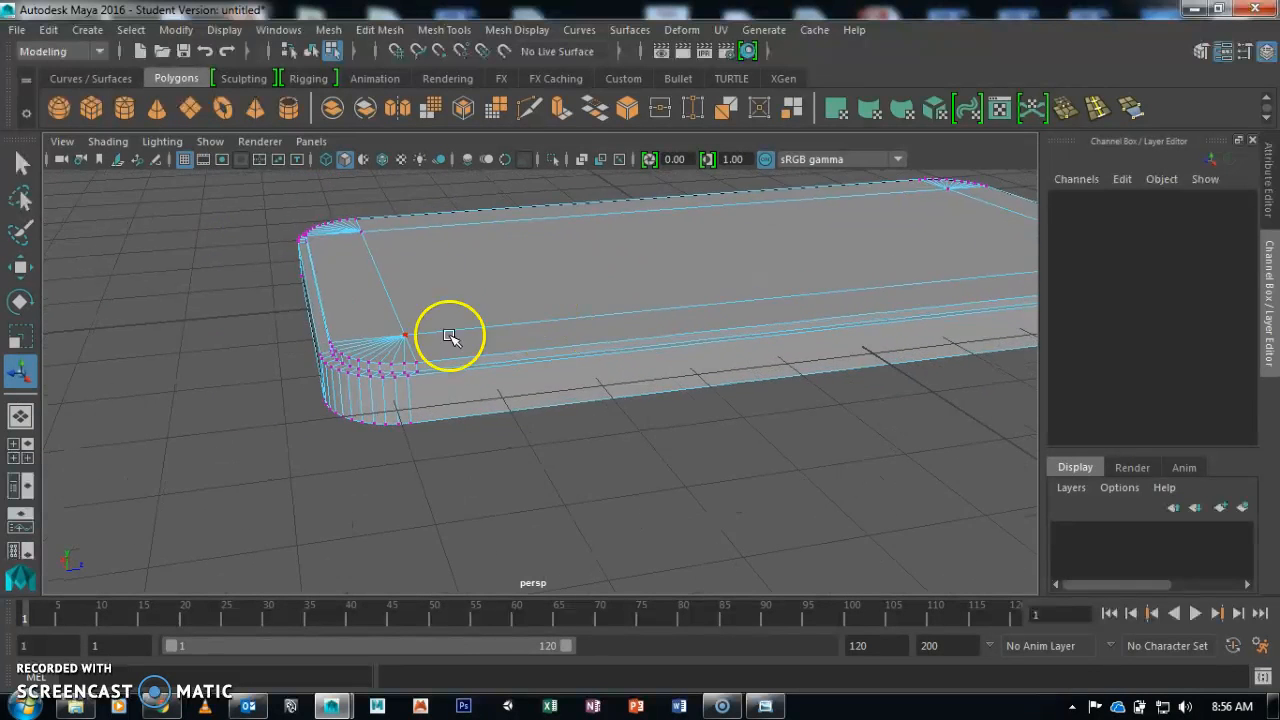
{"action": "left_click_drag", "start_coordinate": [623, 432], "coordinate": [539, 398], "text": "alt"}
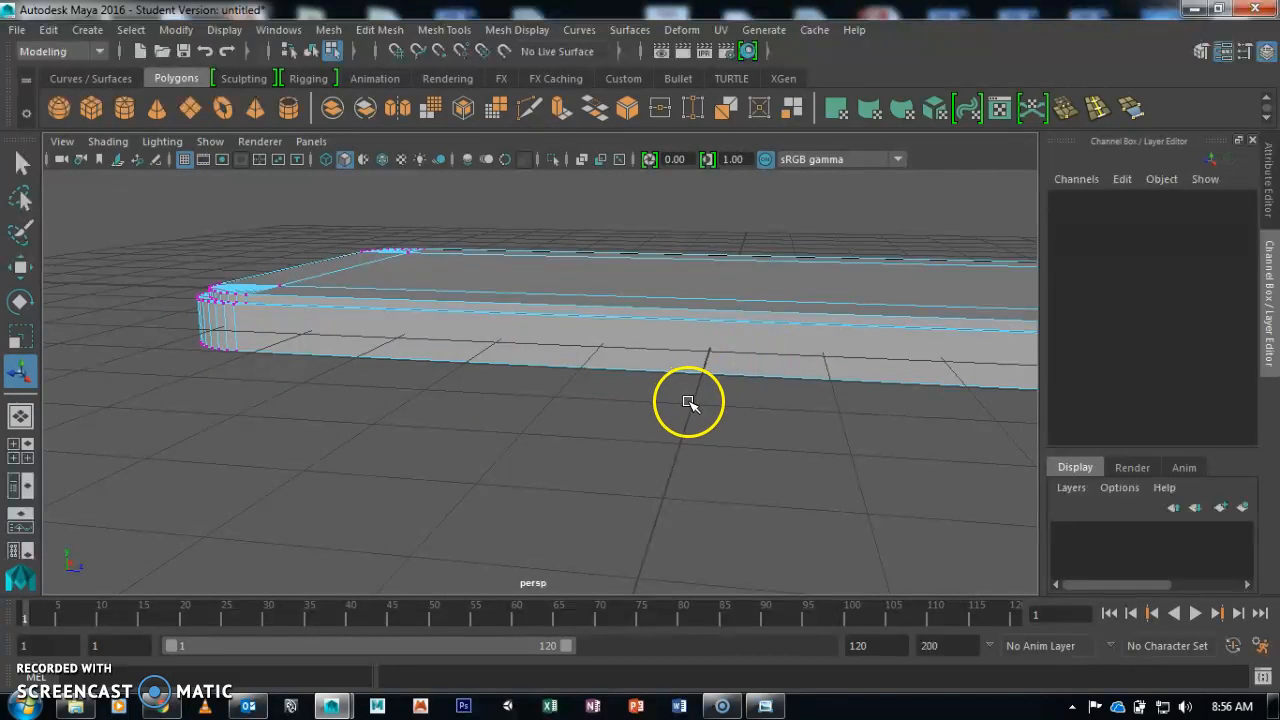
{"action": "key", "text": "F8"}
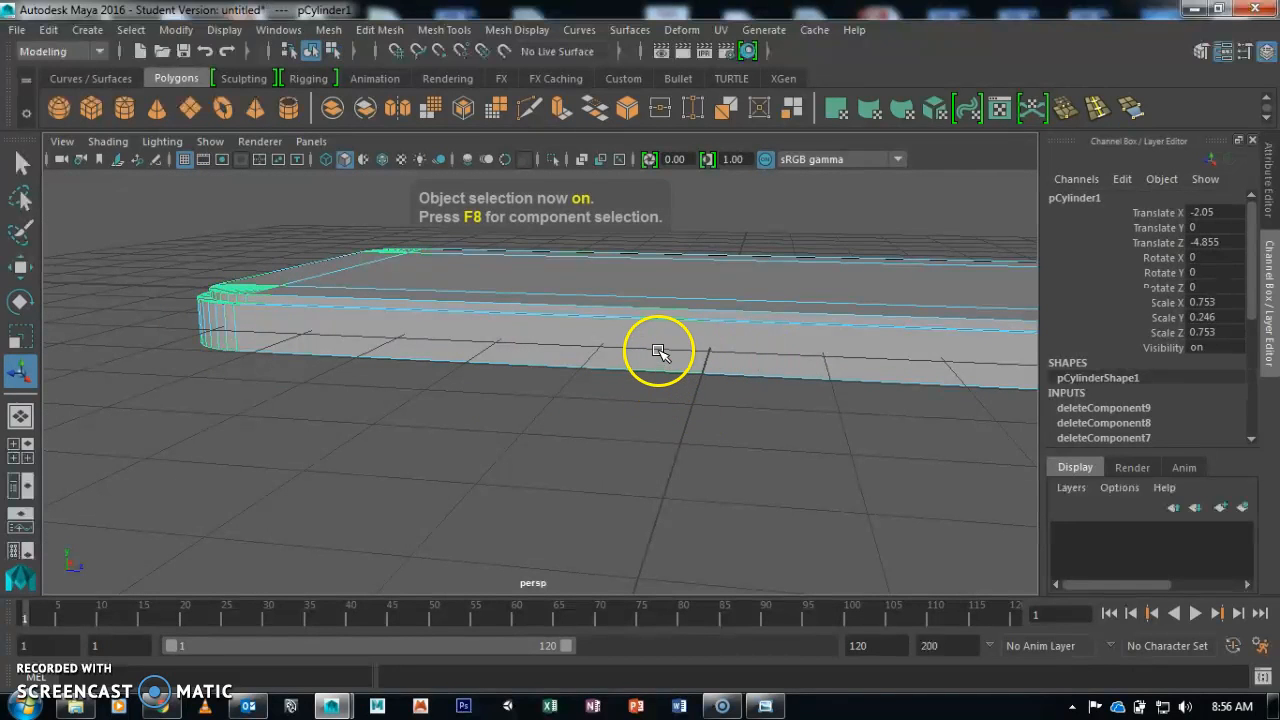
{"action": "left_click", "coordinate": [527, 109]}
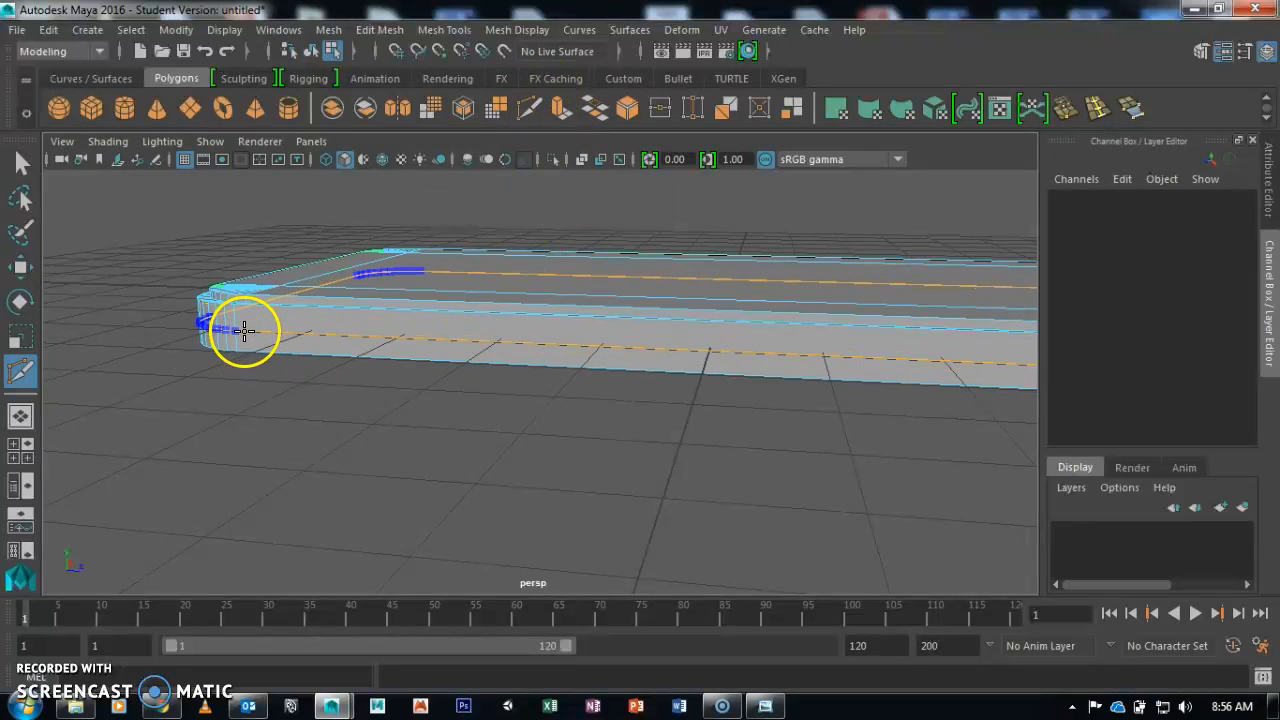
{"action": "left_click", "coordinate": [741, 422]}
{"action": "left_click_drag", "start_coordinate": [750, 441], "coordinate": [714, 423], "text": "alt"}
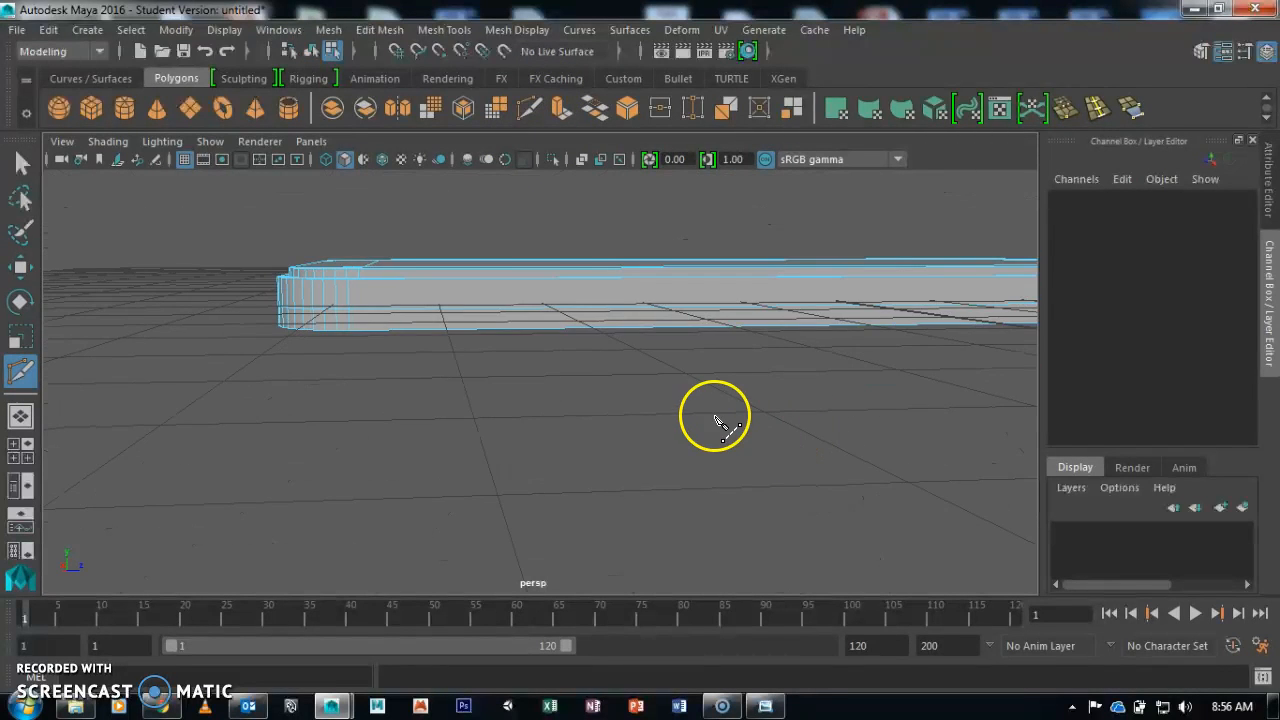
- Select and delete the side faces below the new edge loop in the front view using face selection
{"action": "key", "text": "w"}
{"action": "right_click_drag", "start_coordinate": [656, 179], "coordinate": [656, 254]}
{"action": "key", "text": "space"}
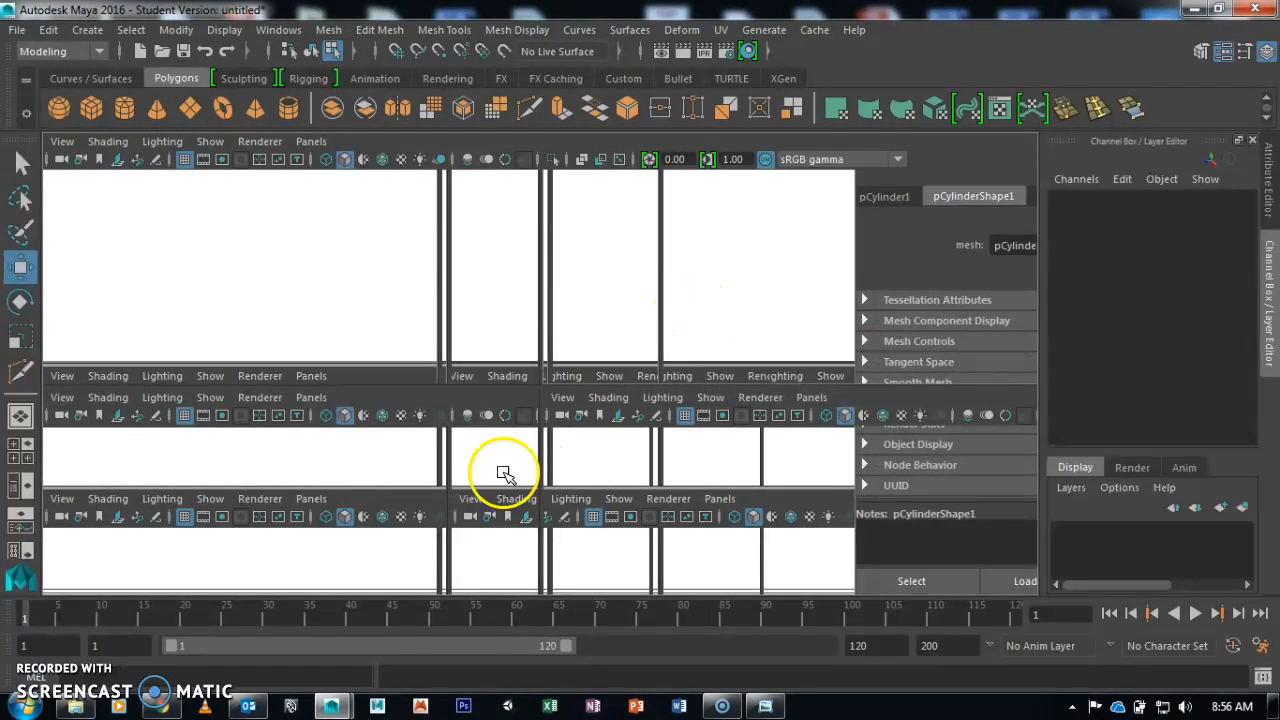
{"action": "key", "text": "space"}
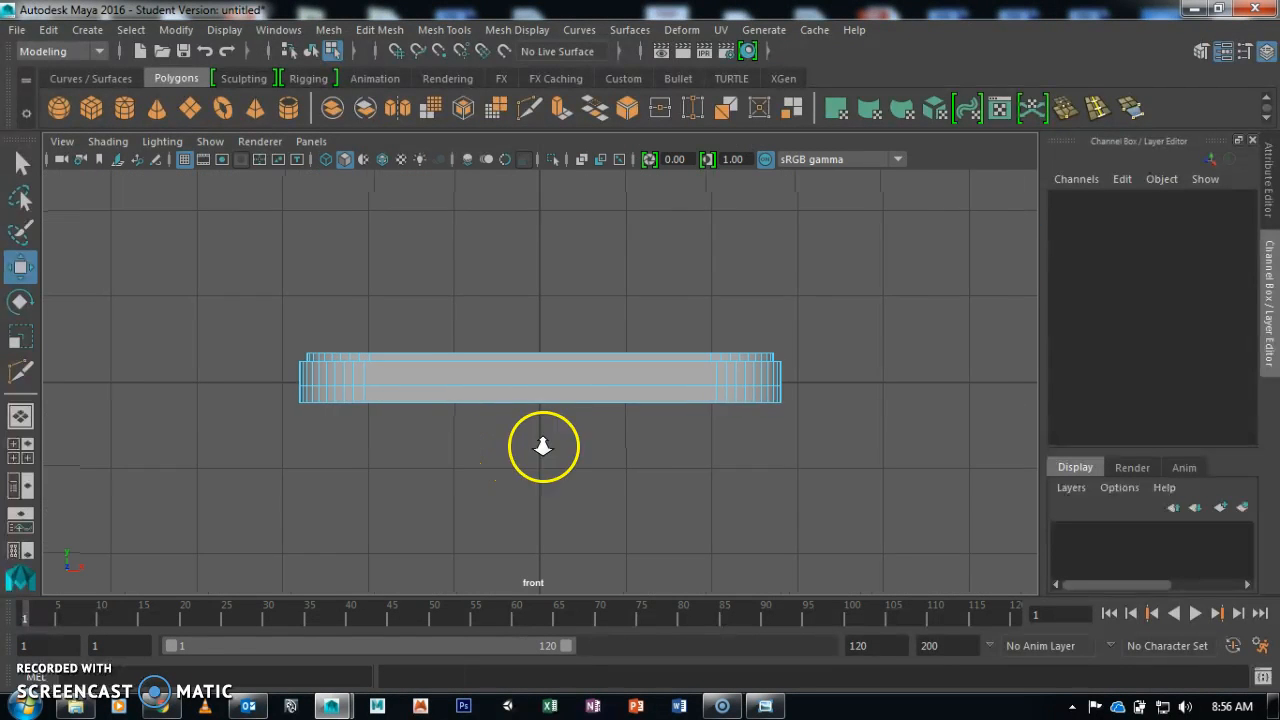
{"action": "left_click_drag", "start_coordinate": [870, 472], "coordinate": [219, 397]}
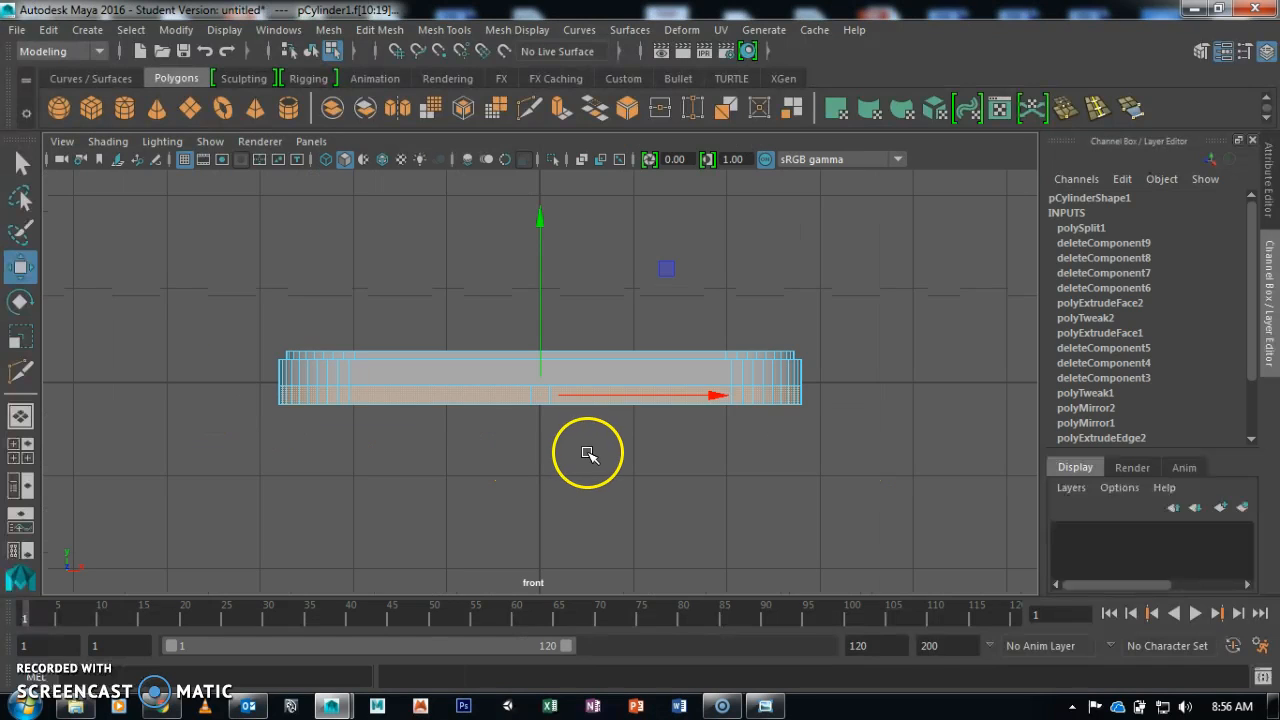
{"action": "left_click", "coordinate": [590, 454]}
- Select the bottom row of vertices in the front view and adjust their height with the Move tool
{"action": "right_click_drag", "start_coordinate": [613, 386], "coordinate": [535, 165]}
{"action": "left_click_drag", "start_coordinate": [900, 448], "coordinate": [248, 381]}
{"action": "scroll", "coordinate": [314, 429], "scroll_direction": "up", "scroll_amount": 2}
{"action": "left_click_drag", "start_coordinate": [543, 331], "coordinate": [526, 352]}
{"action": "key", "text": "space"}
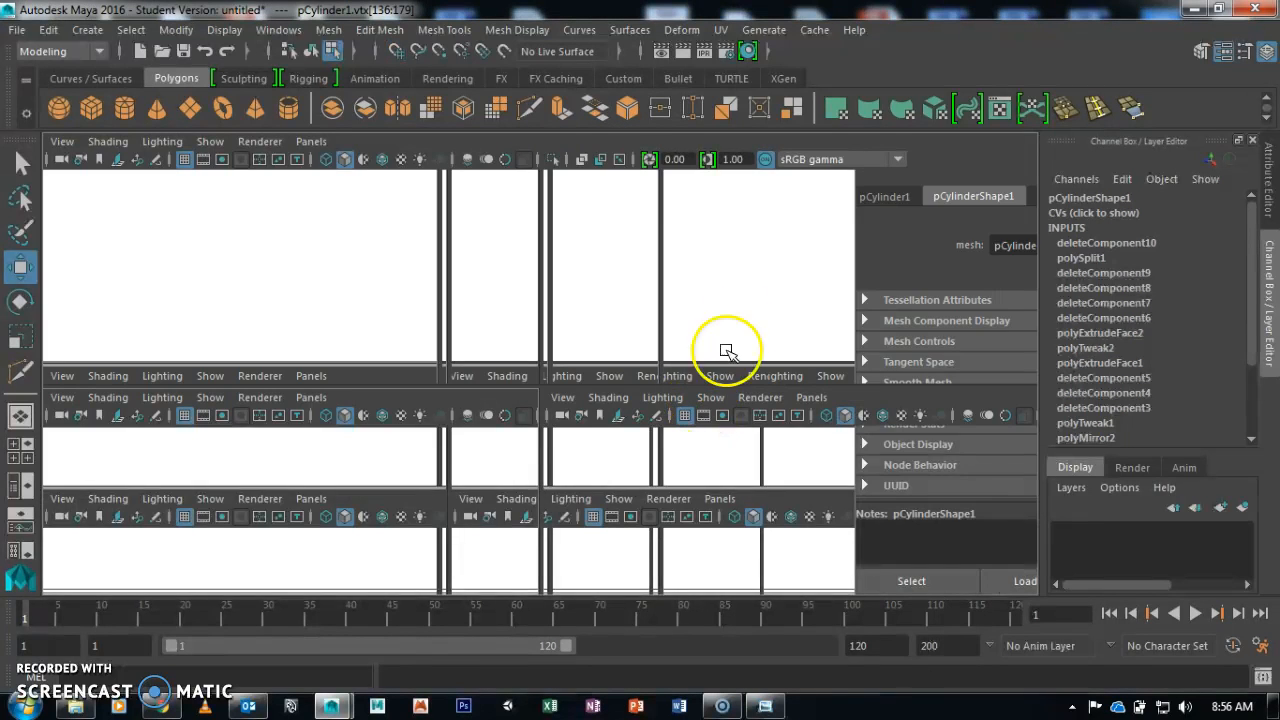
{"action": "key", "text": "space"}
{"action": "left_click_drag", "start_coordinate": [670, 249], "coordinate": [580, 303], "text": "alt"}
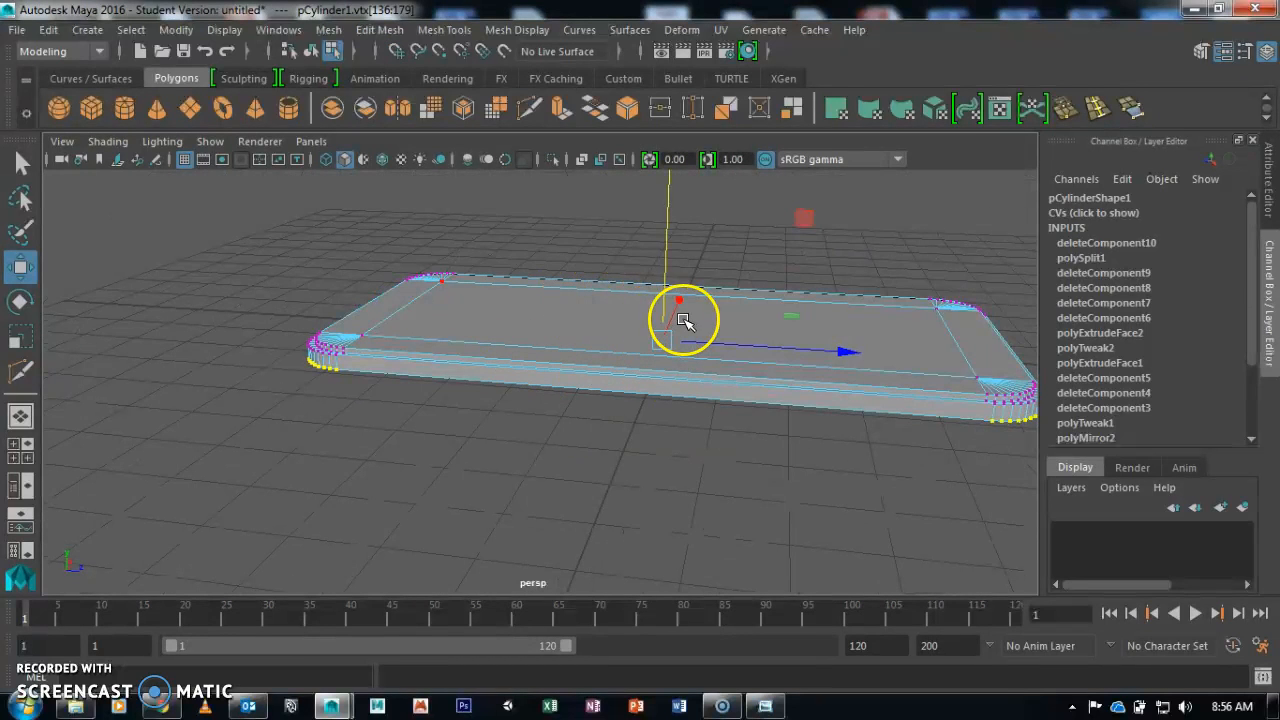
- Mirror the whole body downward with Merge with the original and Merge vertices enabled
{"action": "key", "text": "F8"}
{"action": "left_click", "coordinate": [656, 476]}
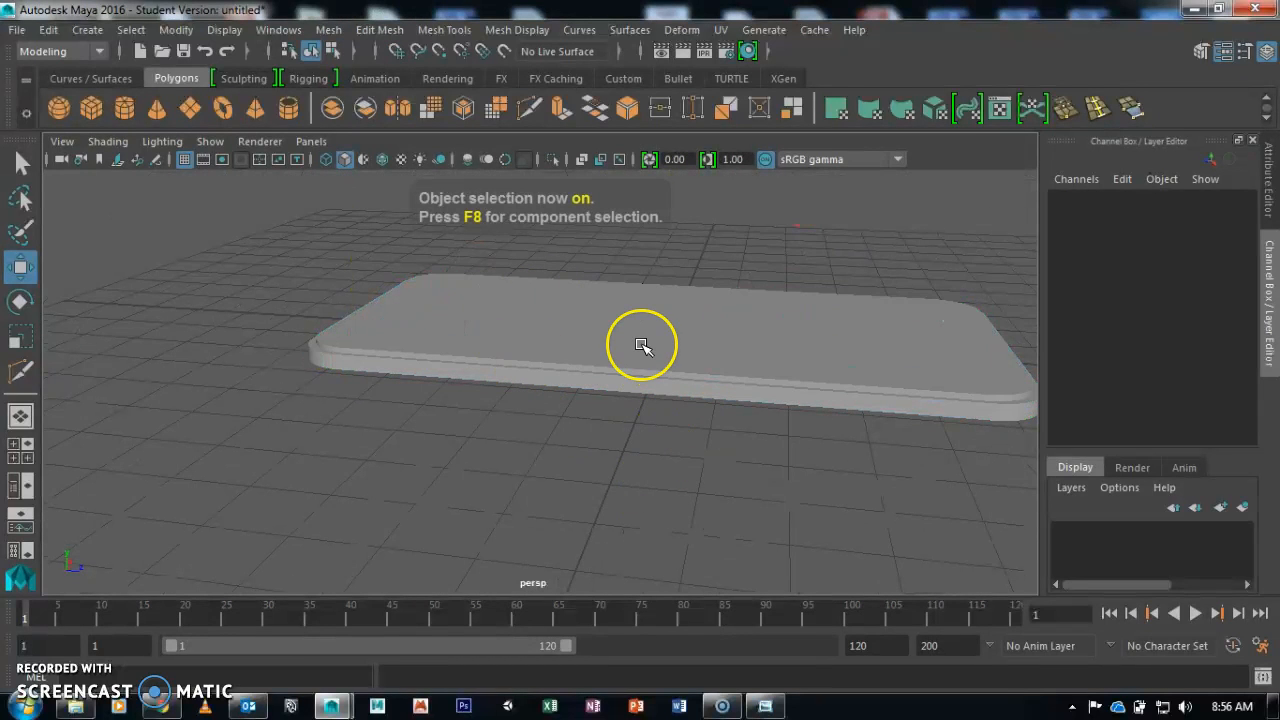
{"action": "left_click", "coordinate": [642, 346]}
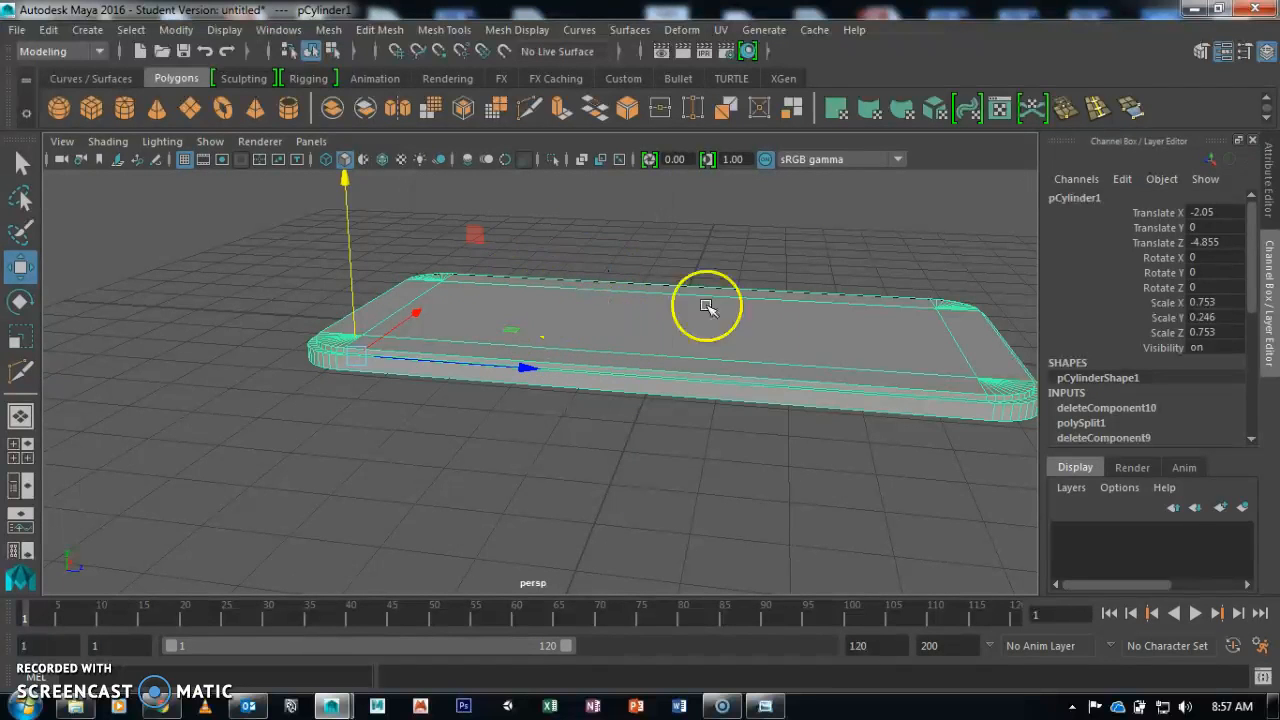
{"action": "left_click_drag", "start_coordinate": [750, 366], "coordinate": [515, 368], "text": "alt"}
{"action": "left_click_drag", "start_coordinate": [446, 450], "coordinate": [146, 514], "text": "alt"}
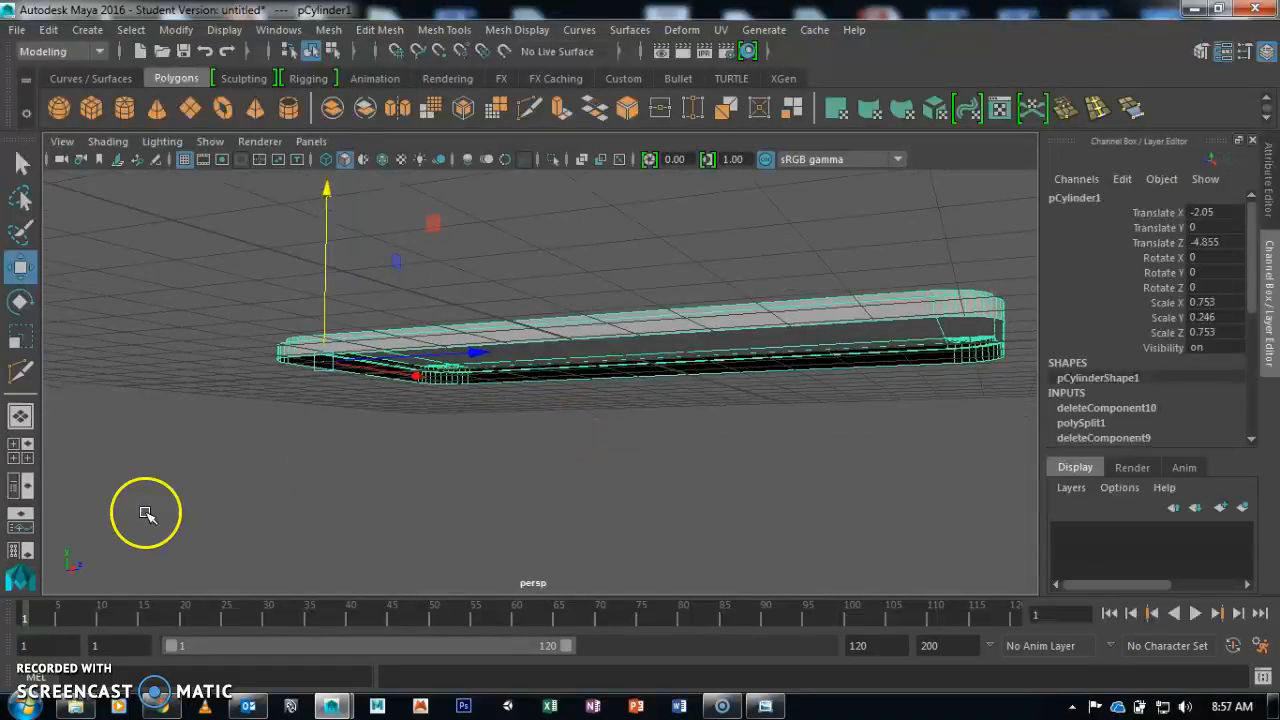
{"action": "left_click_drag", "start_coordinate": [512, 453], "coordinate": [510, 490], "text": "alt"}
{"action": "double_click", "coordinate": [494, 112]}
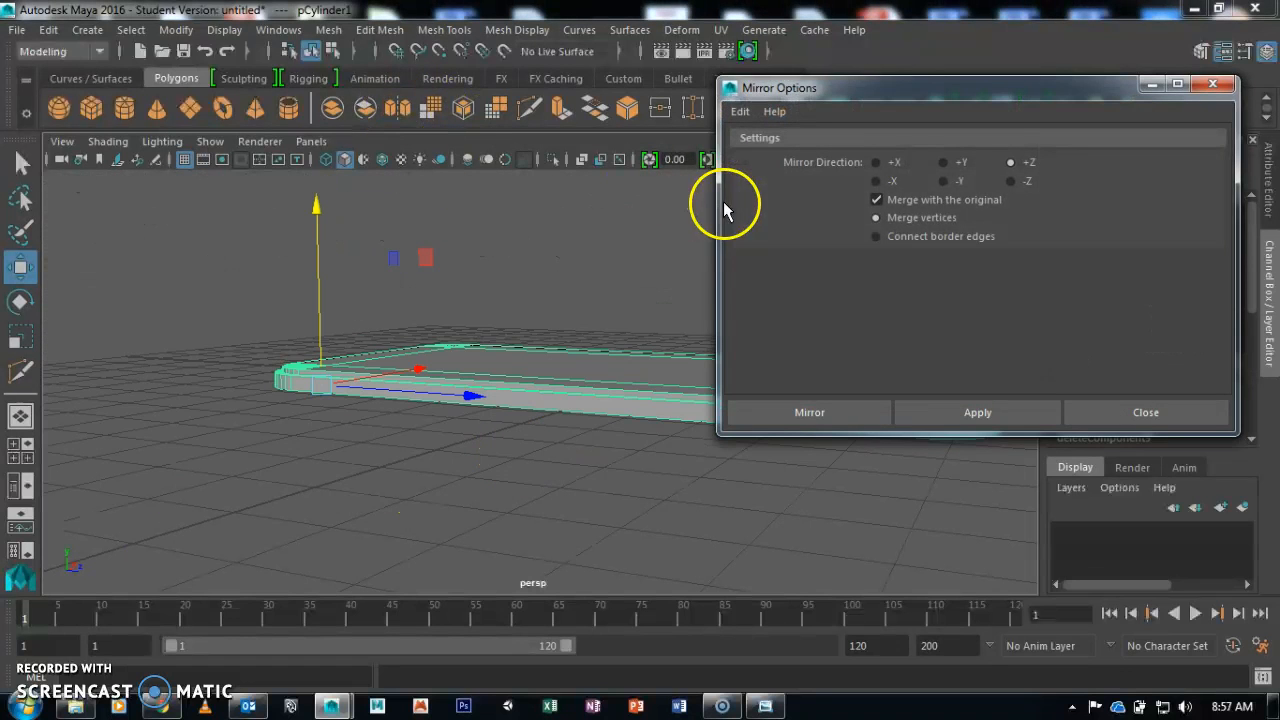
{"action": "left_click", "coordinate": [978, 411]}
{"action": "left_click", "coordinate": [1146, 412]}
- Select the horizontal edge loop along the mirror seam around the middle of the body's side walls and delete it
{"action": "left_click", "coordinate": [697, 290]}
{"action": "left_click_drag", "start_coordinate": [697, 290], "coordinate": [749, 363], "text": "alt"}
{"action": "middle_click_drag", "start_coordinate": [749, 363], "coordinate": [720, 300], "text": "alt"}
{"action": "right_click_drag", "start_coordinate": [680, 340], "coordinate": [623, 125], "text": "alt"}
{"action": "left_click", "coordinate": [691, 323]}
{"action": "left_click", "coordinate": [647, 344]}
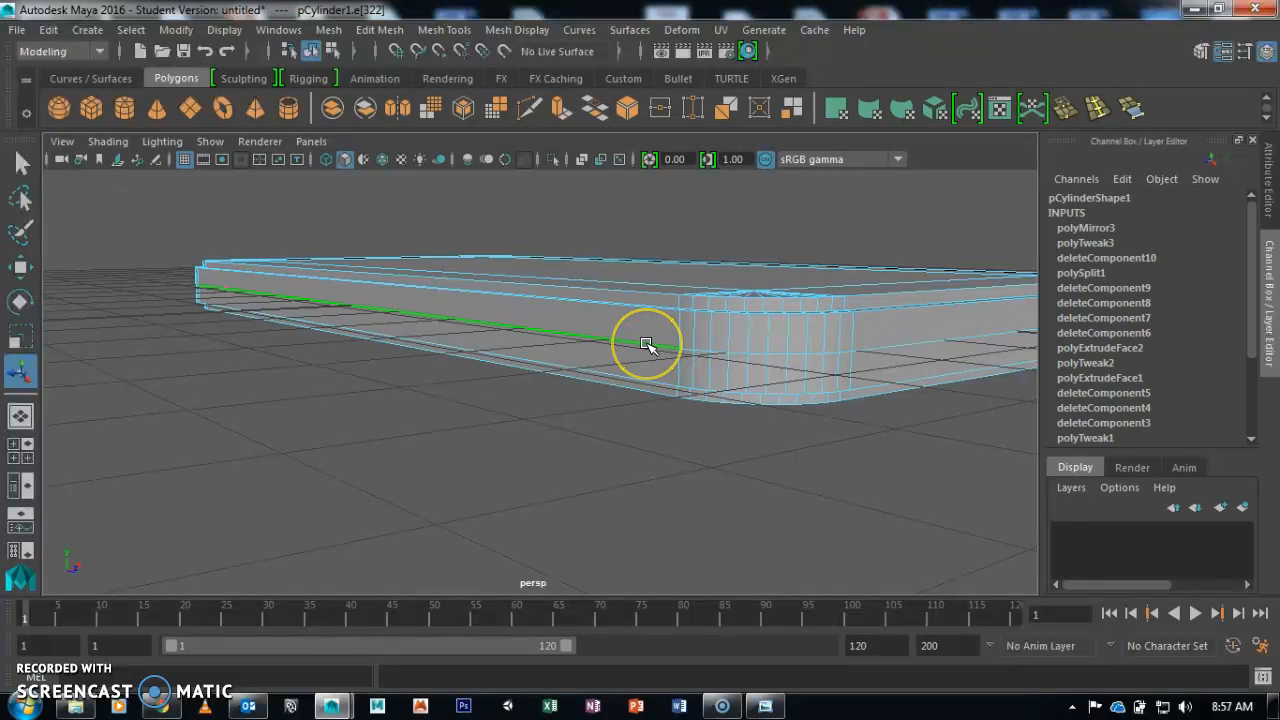
{"action": "key", "text": "Delete"}
- Select all of the body's vertices, delete the stray ones left on the edges, and return to object selection
{"action": "right_click_drag", "start_coordinate": [709, 338], "coordinate": [617, 178]}
{"action": "right_click_drag", "start_coordinate": [785, 501], "coordinate": [635, 409], "text": "alt"}
{"action": "left_click_drag", "start_coordinate": [636, 410], "coordinate": [824, 288], "text": "alt"}
{"action": "left_click_drag", "start_coordinate": [223, 446], "coordinate": [226, 445]}
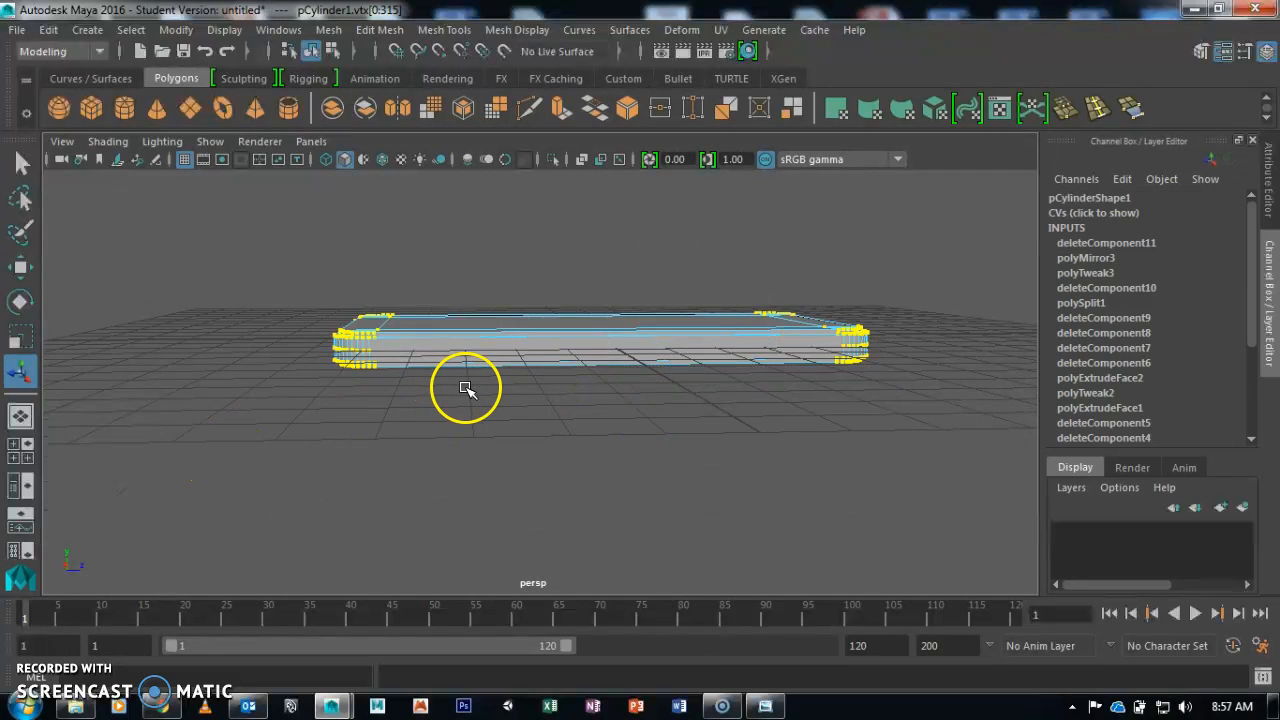
{"action": "key", "text": "Delete"}
{"action": "left_click_drag", "start_coordinate": [679, 385], "coordinate": [486, 429], "text": "alt"}
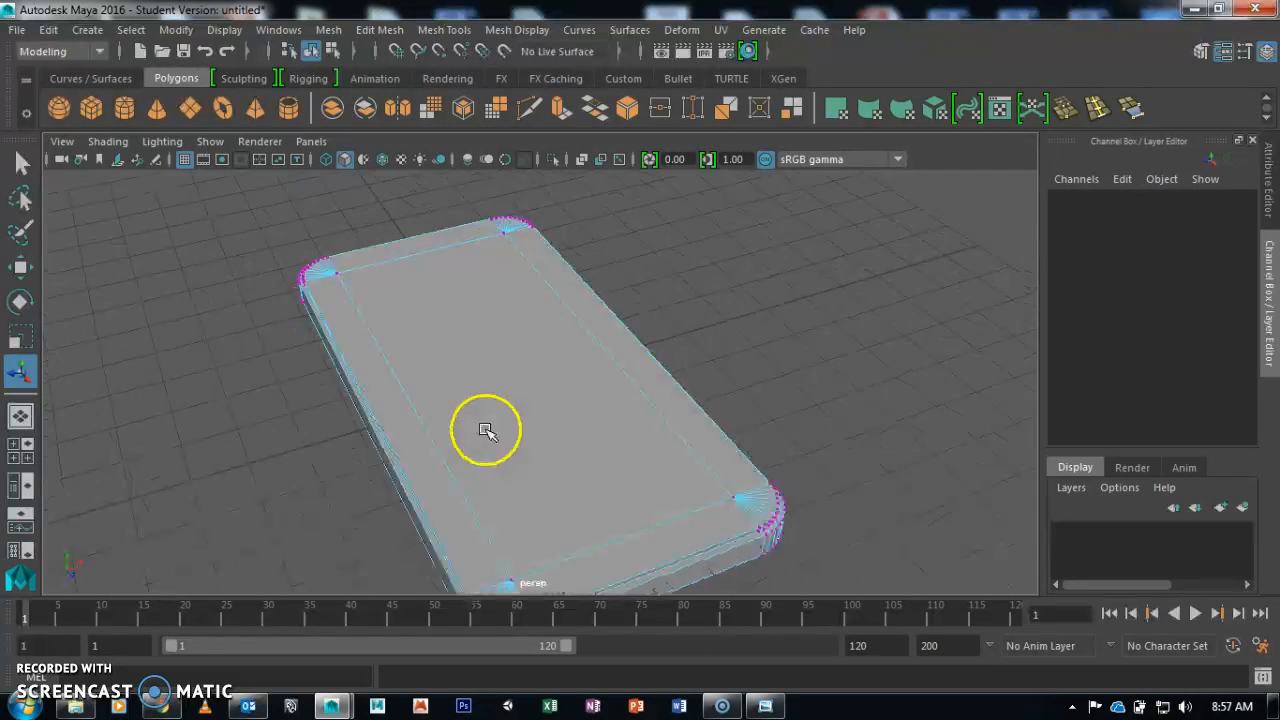
{"action": "right_click_drag", "start_coordinate": [486, 429], "coordinate": [511, 409], "text": "alt"}
{"action": "key", "text": "F8"}
{"action": "key", "text": "F8"}
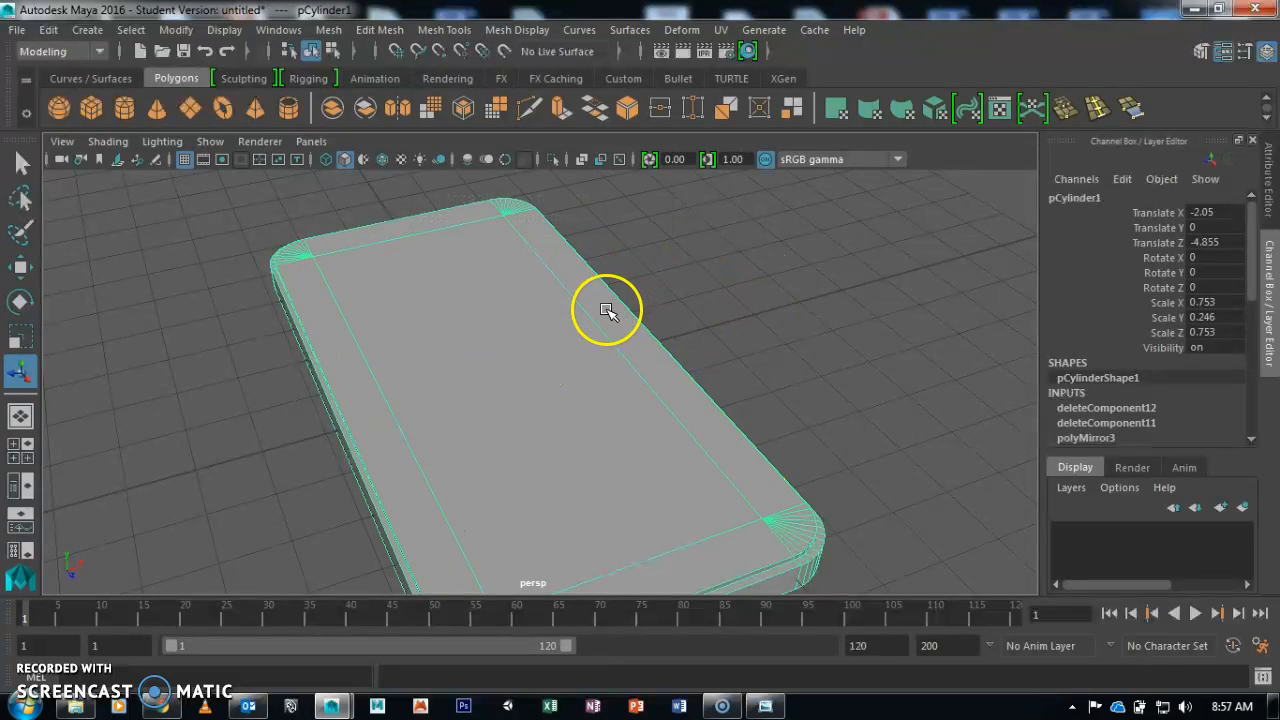
- Select the large flat faces on the phone's front, including the long strips beside the central face, in the perspective view
{"action": "key", "text": "space"}
{"action": "key", "text": "space"}
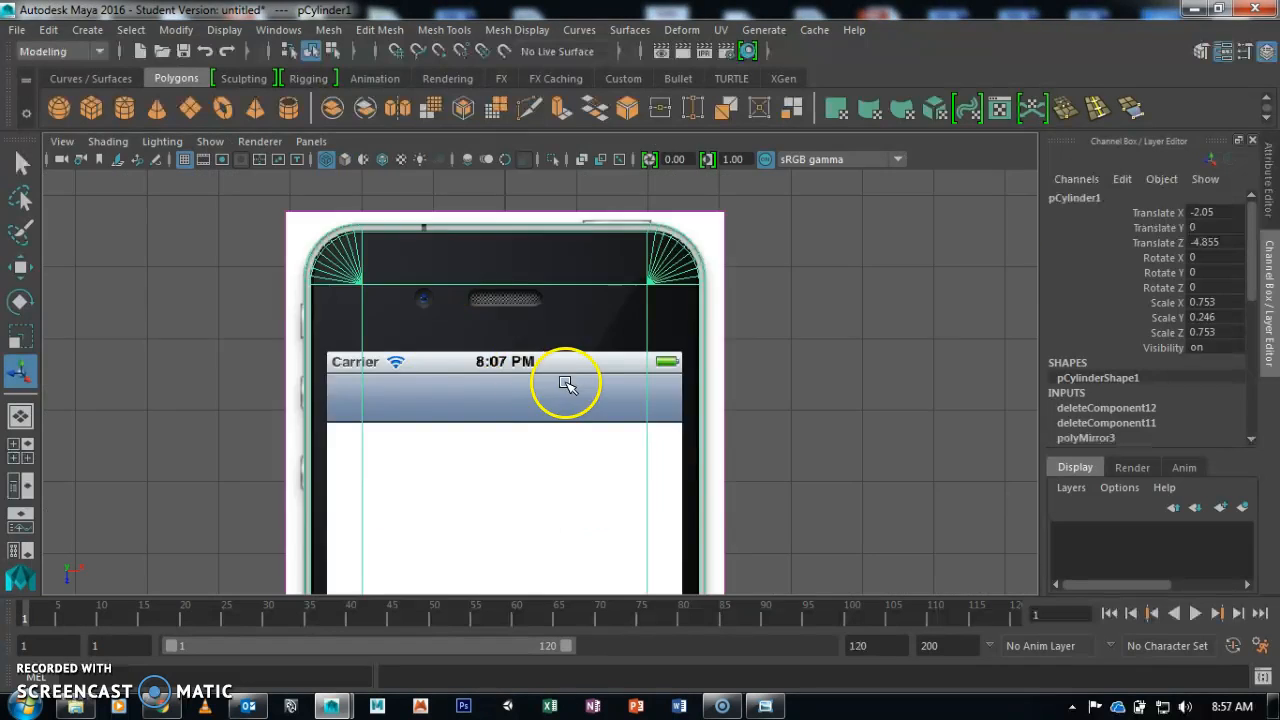
{"action": "key", "text": "space"}
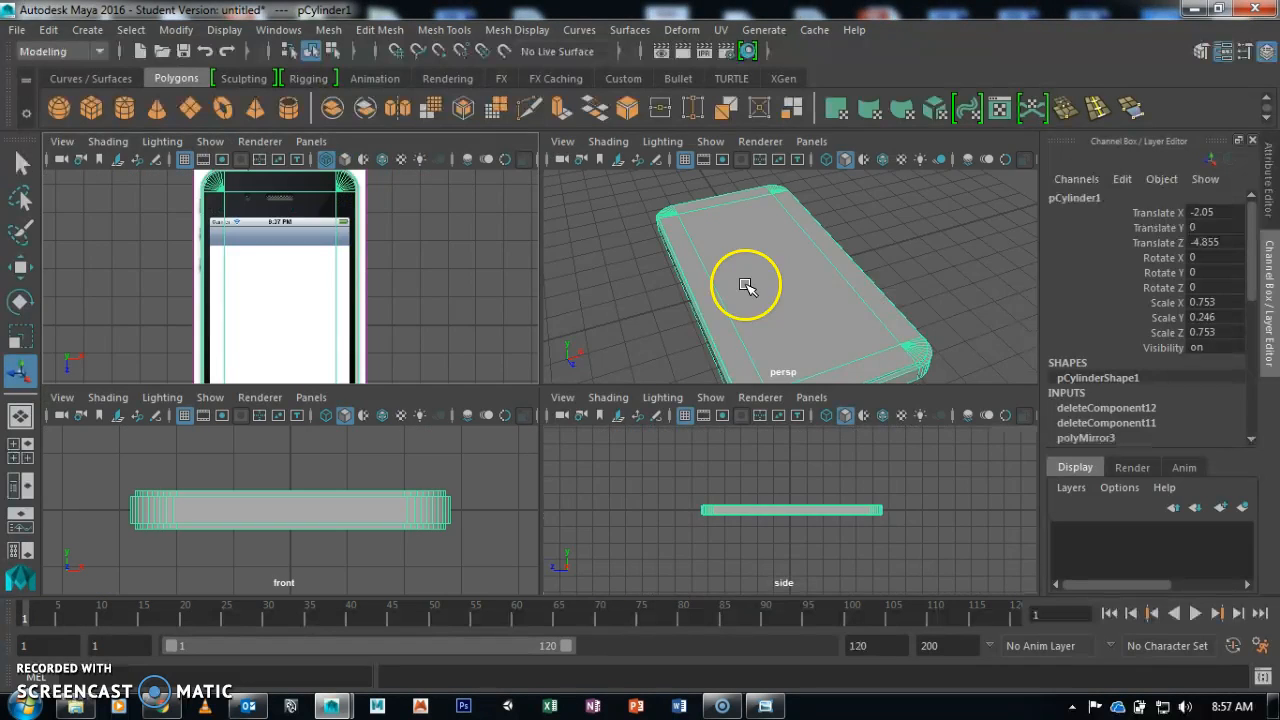
{"action": "key", "text": "space"}
{"action": "middle_click_drag", "start_coordinate": [590, 390], "coordinate": [623, 312], "text": "alt"}
{"action": "right_click_drag", "start_coordinate": [550, 276], "coordinate": [492, 278]}
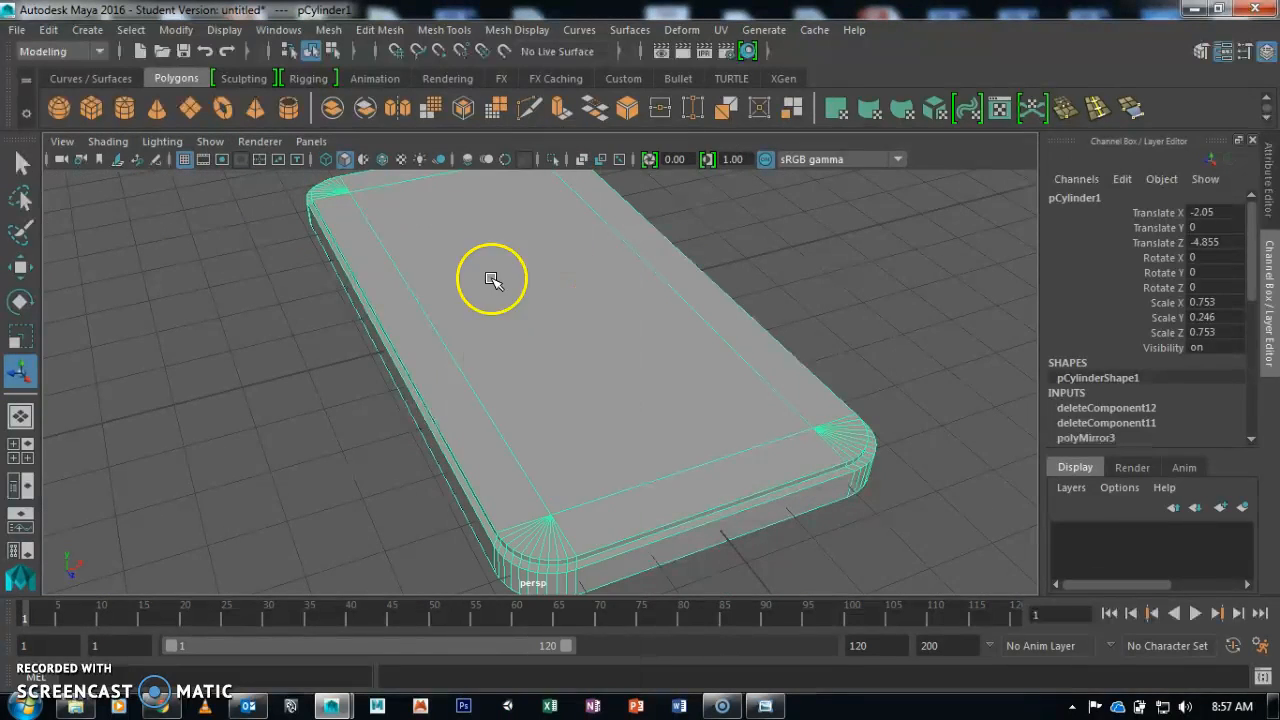
{"action": "left_click", "coordinate": [566, 320]}
{"action": "left_click", "coordinate": [752, 318], "text": "shift"}
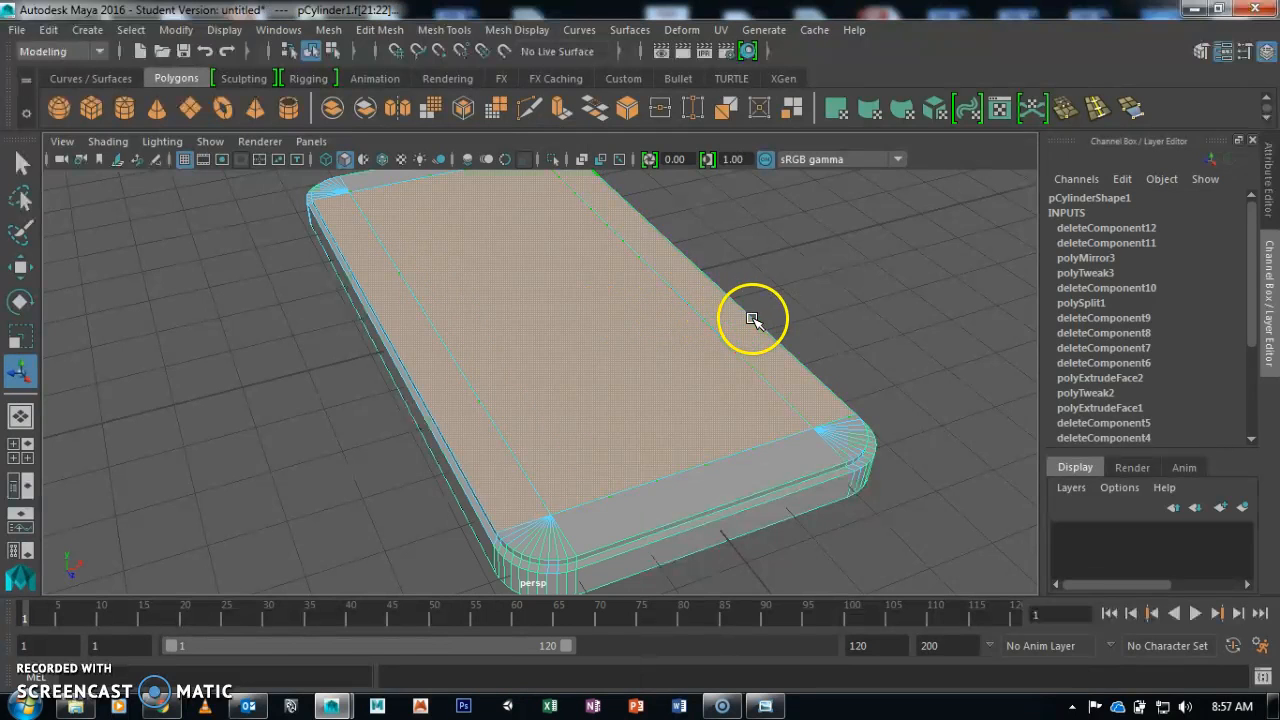
{"action": "left_click_drag", "start_coordinate": [752, 318], "coordinate": [649, 291], "text": "alt"}
- Extrude the selected front faces and scale them inward to match the screen outline of the reference image in the top view
{"action": "key", "text": "space"}
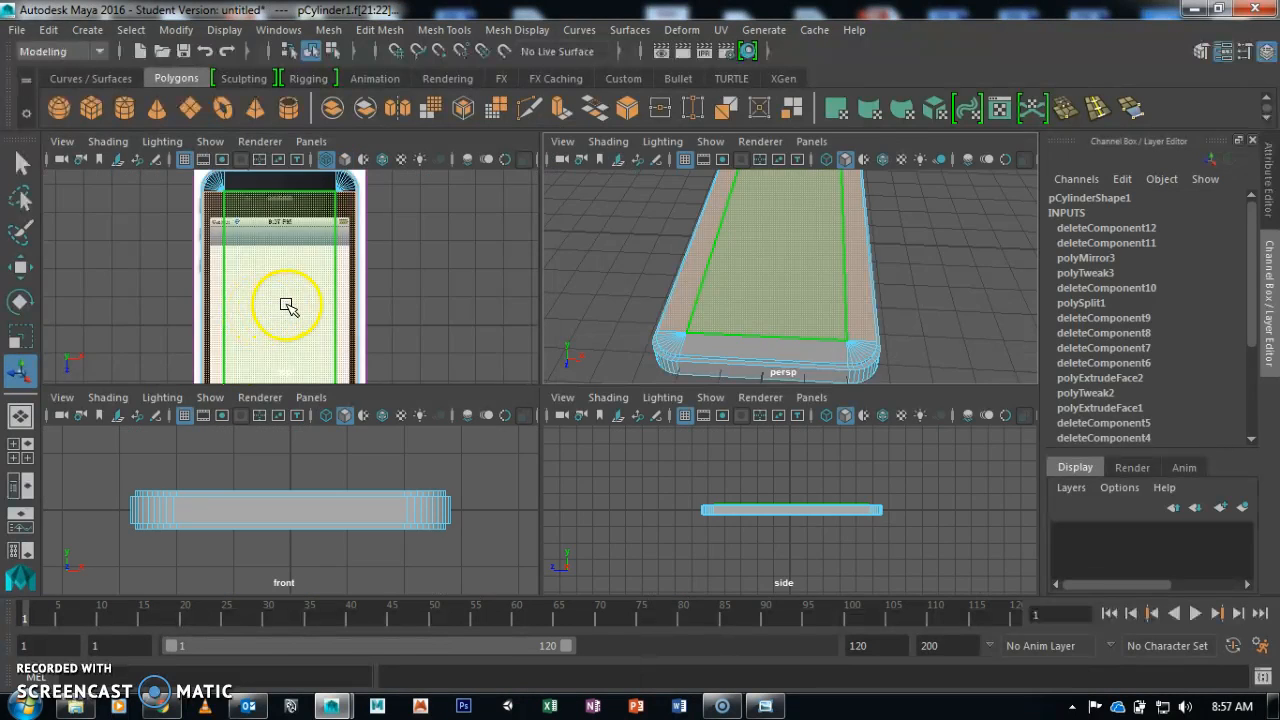
{"action": "key", "text": "space"}
{"action": "scroll", "coordinate": [389, 260], "scroll_direction": "down", "scroll_amount": 3}
{"action": "middle_click_drag", "start_coordinate": [151, 422], "coordinate": [127, 329], "text": "alt"}
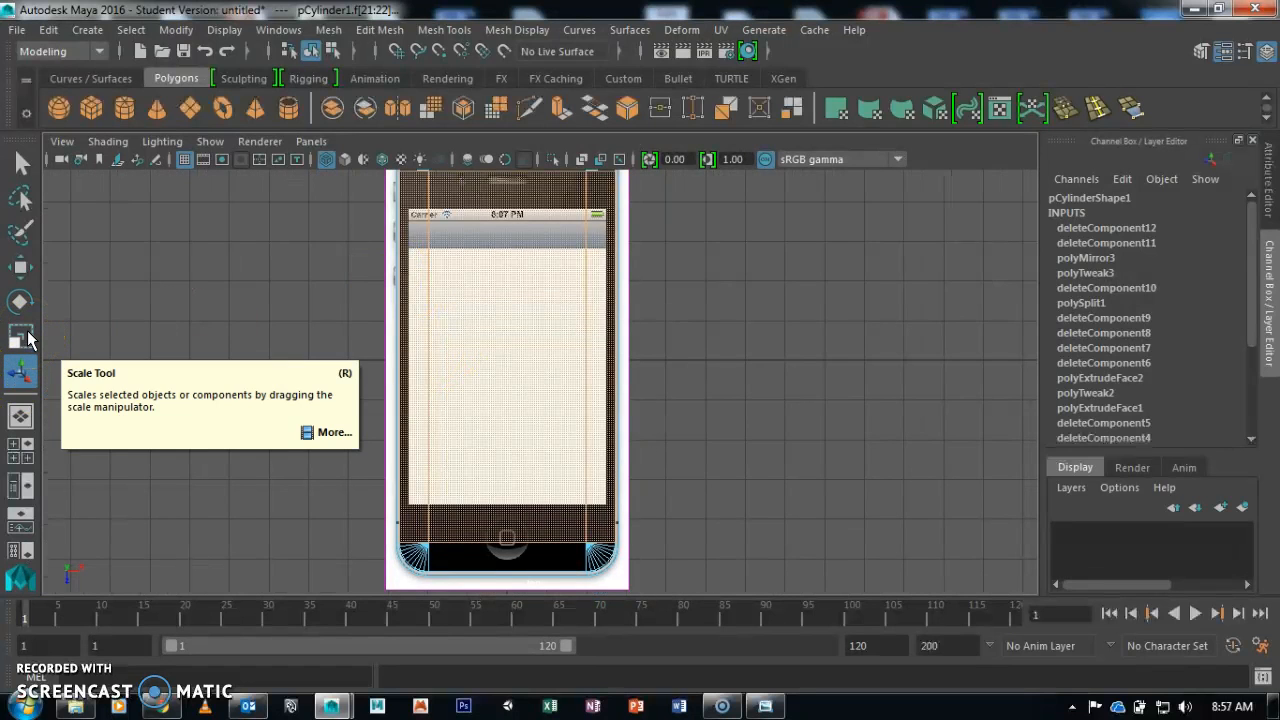
{"action": "left_click", "coordinate": [558, 112]}
{"action": "left_click", "coordinate": [22, 337]}
{"action": "left_click_drag", "start_coordinate": [512, 362], "coordinate": [469, 370]}
{"action": "left_click_drag", "start_coordinate": [673, 356], "coordinate": [636, 356]}
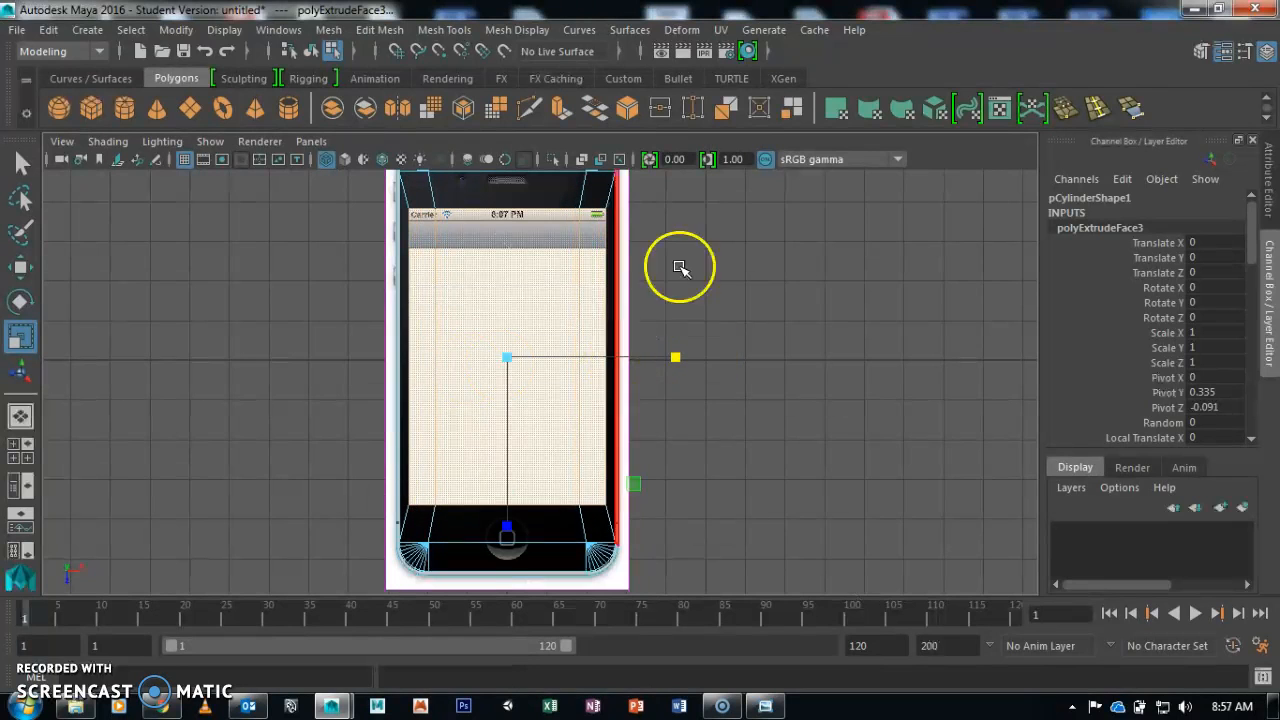
- Extrude the screen faces again with a Local Translate Z of -0.037 to recess them, and return to object selection
{"action": "key", "text": "space"}
{"action": "key", "text": "space"}
{"action": "scroll", "coordinate": [663, 294], "scroll_direction": "down", "scroll_amount": 3}
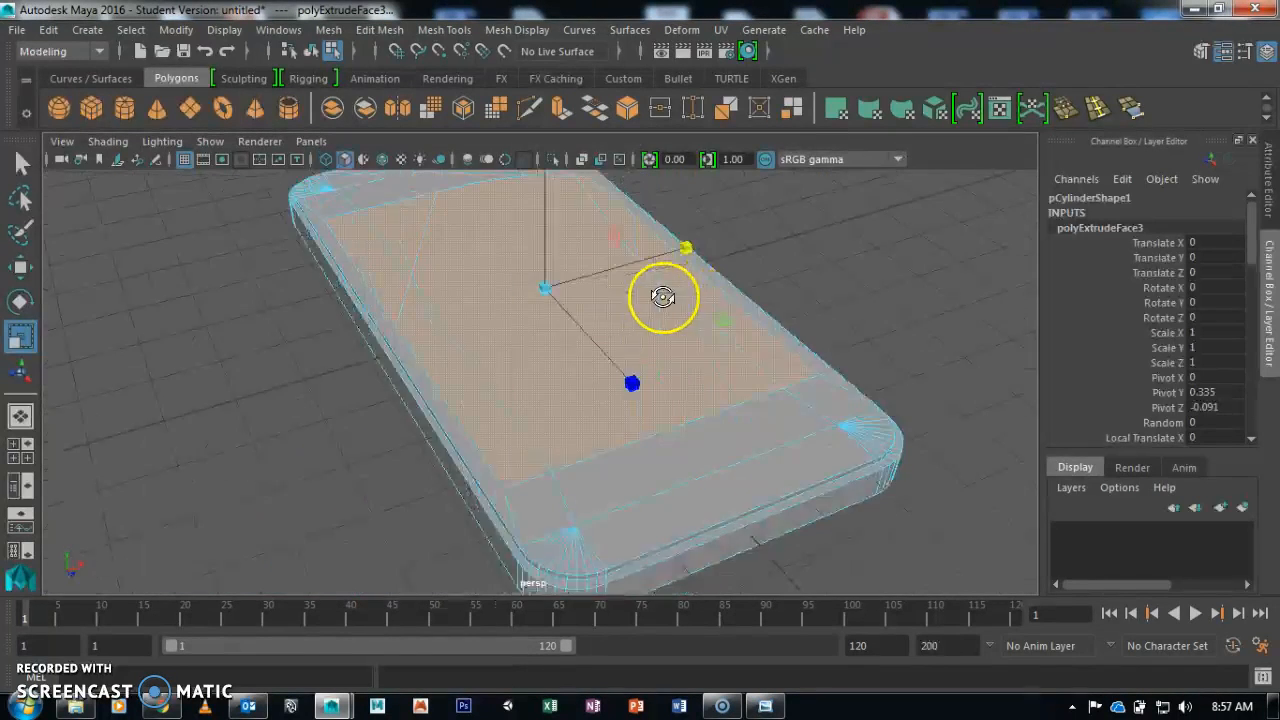
{"action": "left_click", "coordinate": [563, 115]}
{"action": "left_click_drag", "start_coordinate": [580, 190], "coordinate": [377, 234], "text": "alt"}
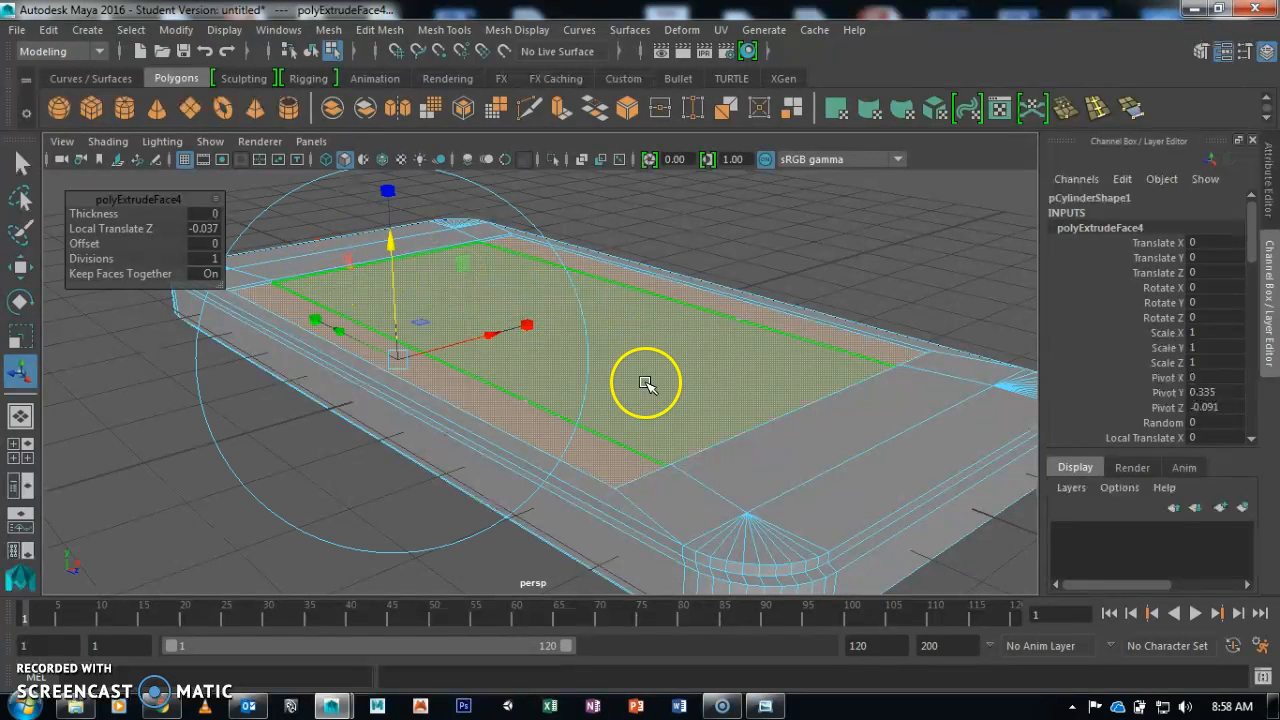
{"action": "left_click", "coordinate": [837, 266]}
{"action": "left_click_drag", "start_coordinate": [837, 266], "coordinate": [760, 329], "text": "alt"}
{"action": "scroll", "coordinate": [714, 214], "scroll_direction": "down", "scroll_amount": 3}
{"action": "key", "text": "F8"}
{"action": "left_click_drag", "start_coordinate": [811, 296], "coordinate": [814, 294], "text": "alt"}
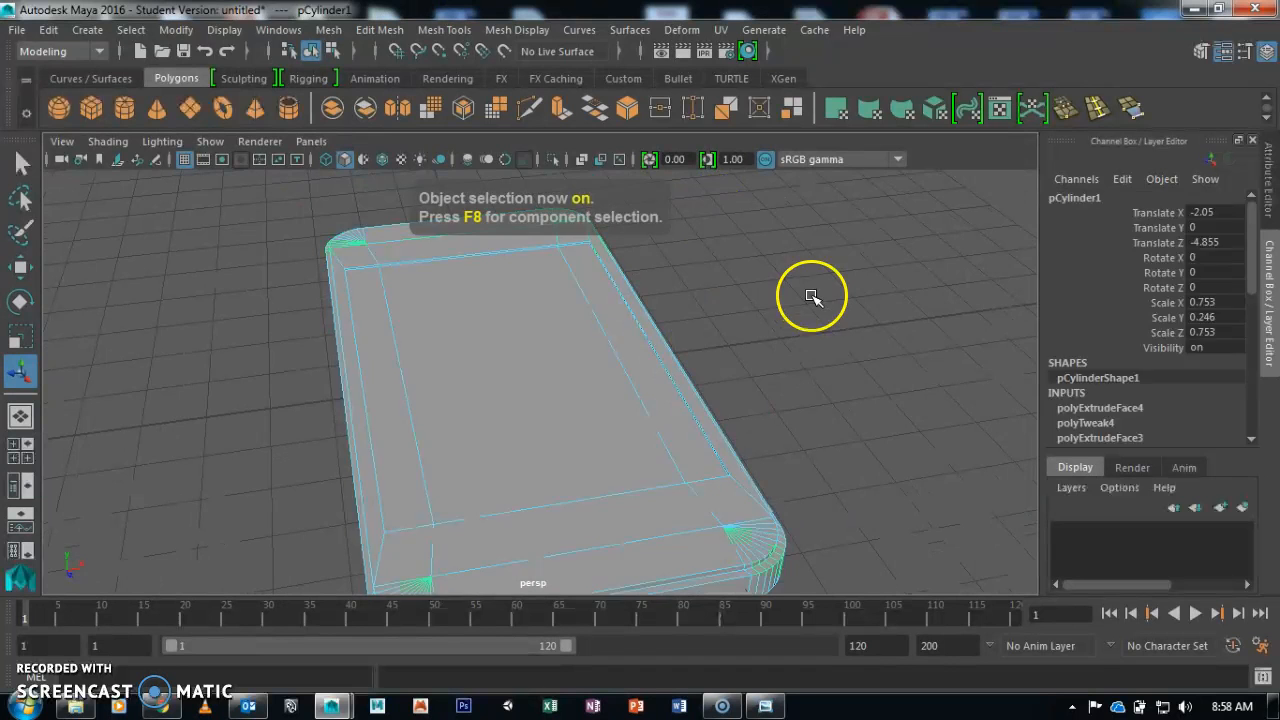
{"action": "left_click", "coordinate": [814, 294]}
{"action": "left_click_drag", "start_coordinate": [663, 489], "coordinate": [663, 489], "text": "alt"}
{"action": "left_click", "coordinate": [679, 380]}
{"action": "left_click_drag", "start_coordinate": [679, 380], "coordinate": [634, 362], "text": "alt"}
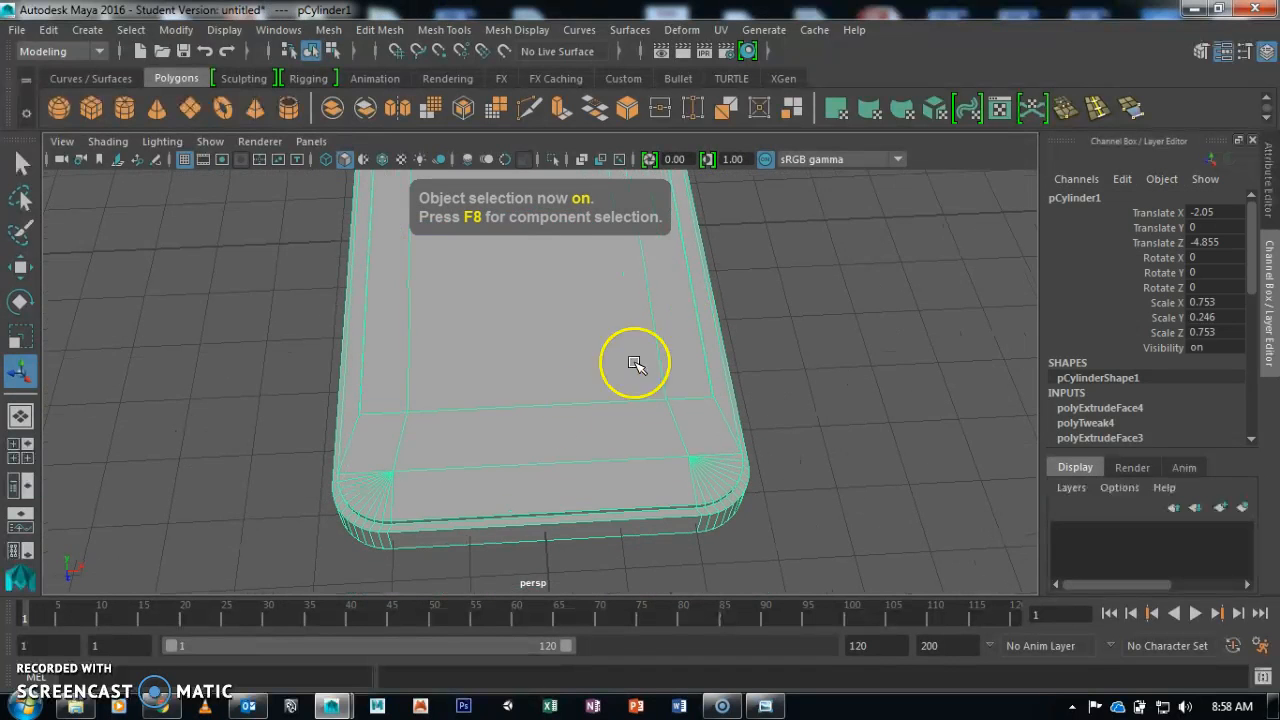
- Create a polygon sphere over the home button in the top view, scaled uniformly to about 0.558 at Translate Z about 4.482
{"action": "left_click", "coordinate": [58, 107]}
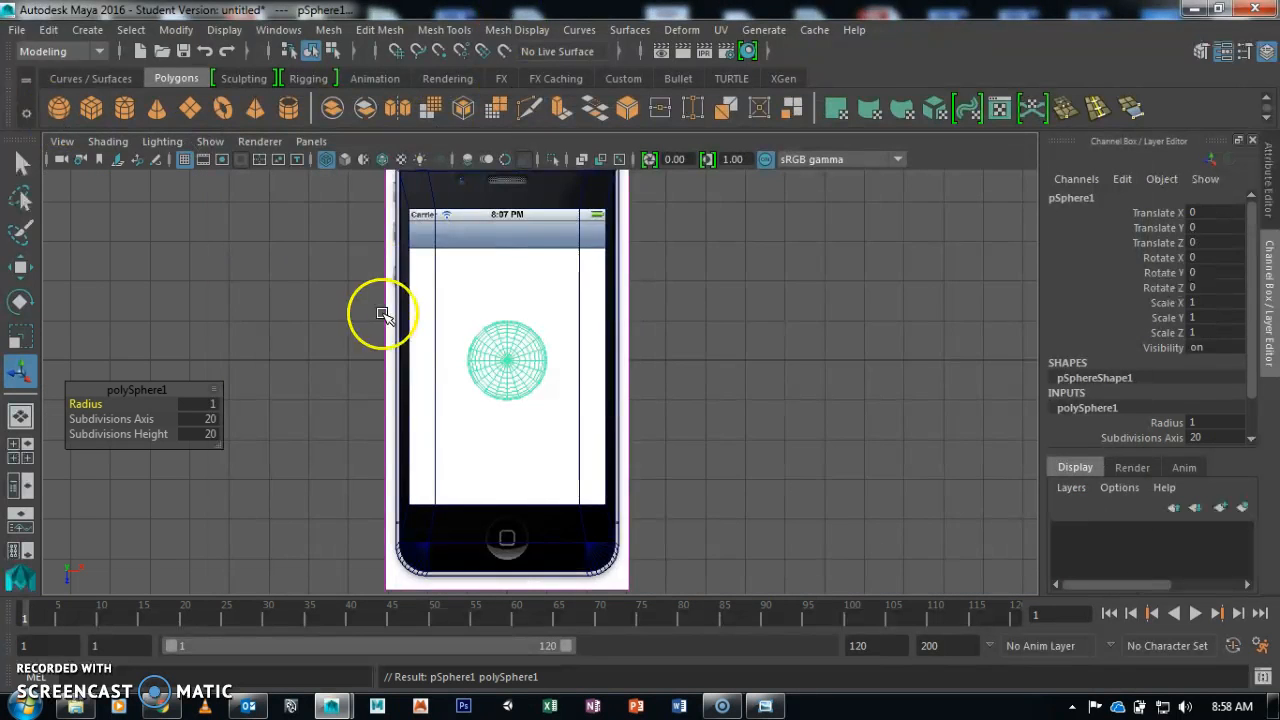
{"action": "middle_click_drag", "start_coordinate": [383, 309], "coordinate": [520, 455]}
{"action": "left_click", "coordinate": [30, 341]}
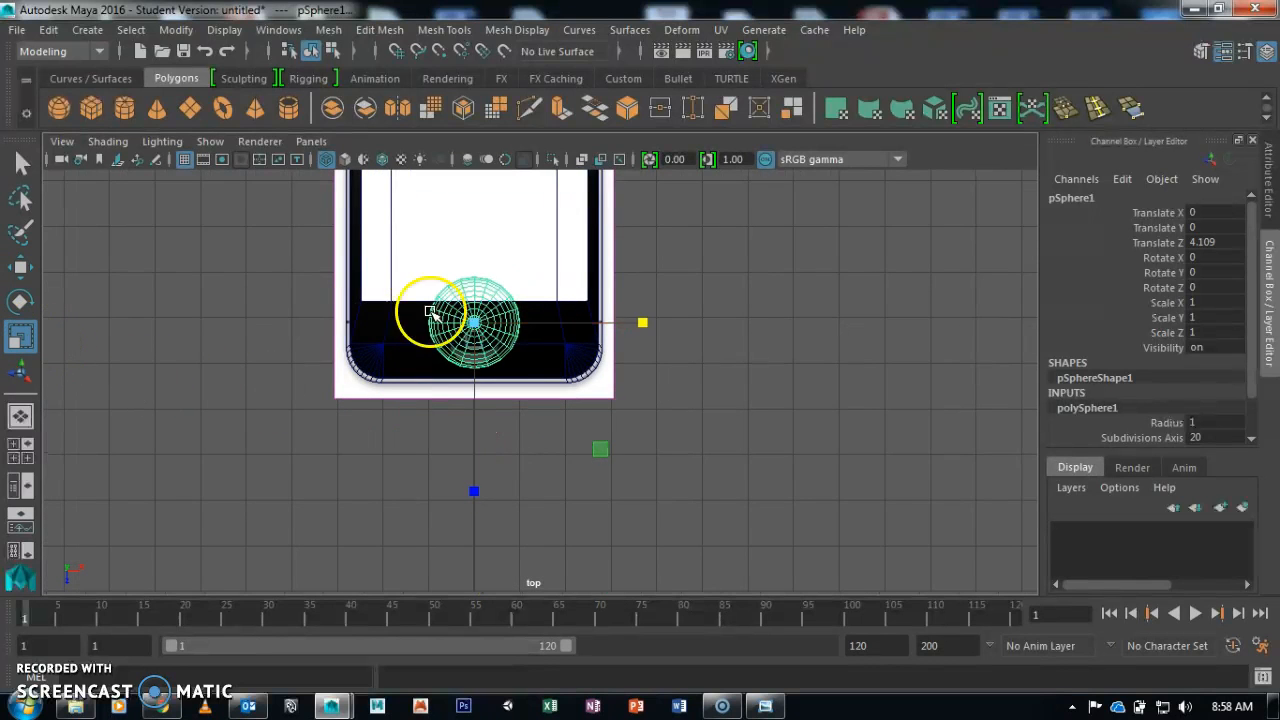
{"action": "left_click_drag", "start_coordinate": [484, 322], "coordinate": [449, 380]}
{"action": "scroll", "coordinate": [600, 343], "scroll_direction": "up", "scroll_amount": 2}
{"action": "key", "text": "w"}
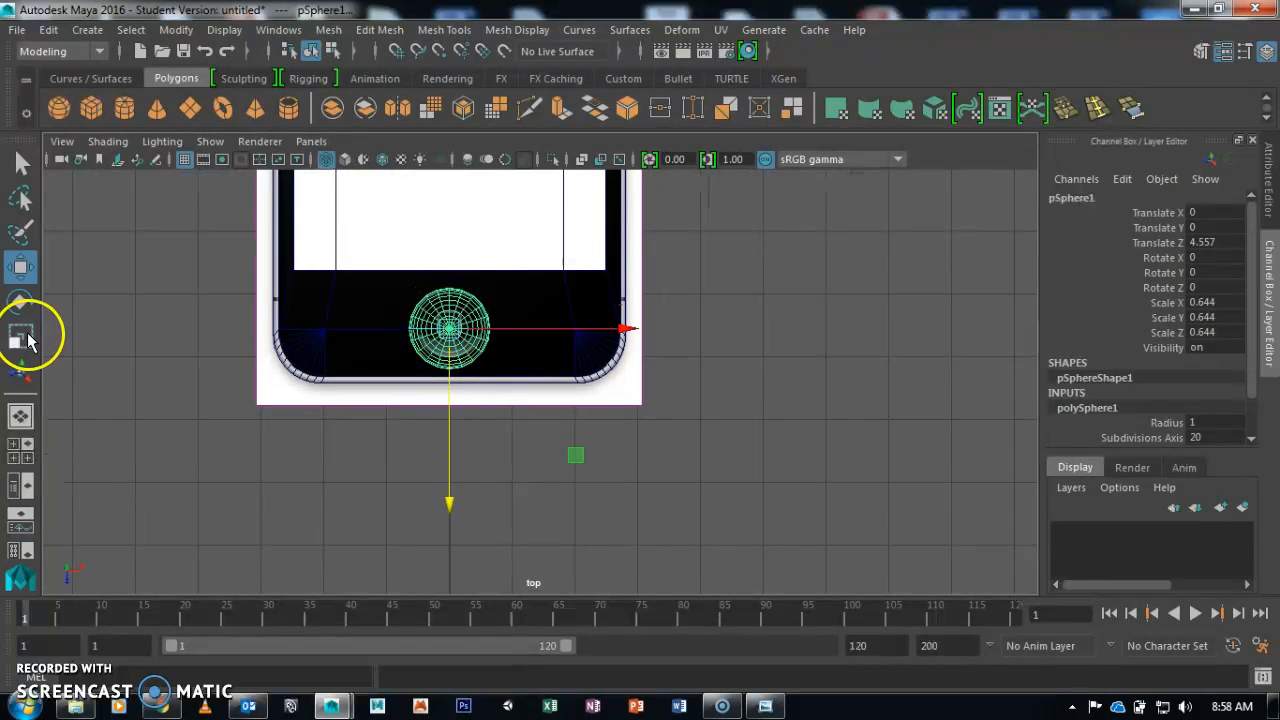
{"action": "left_click", "coordinate": [28, 341]}
{"action": "mouse_move", "coordinate": [449, 329]}
{"action": "left_mouse_down"}
{"action": "mouse_move", "coordinate": [429, 329]}
{"action": "mouse_move", "coordinate": [441, 327]}
{"action": "left_mouse_up"}
{"action": "key", "text": "w"}
{"action": "left_click_drag", "start_coordinate": [449, 371], "coordinate": [449, 366]}
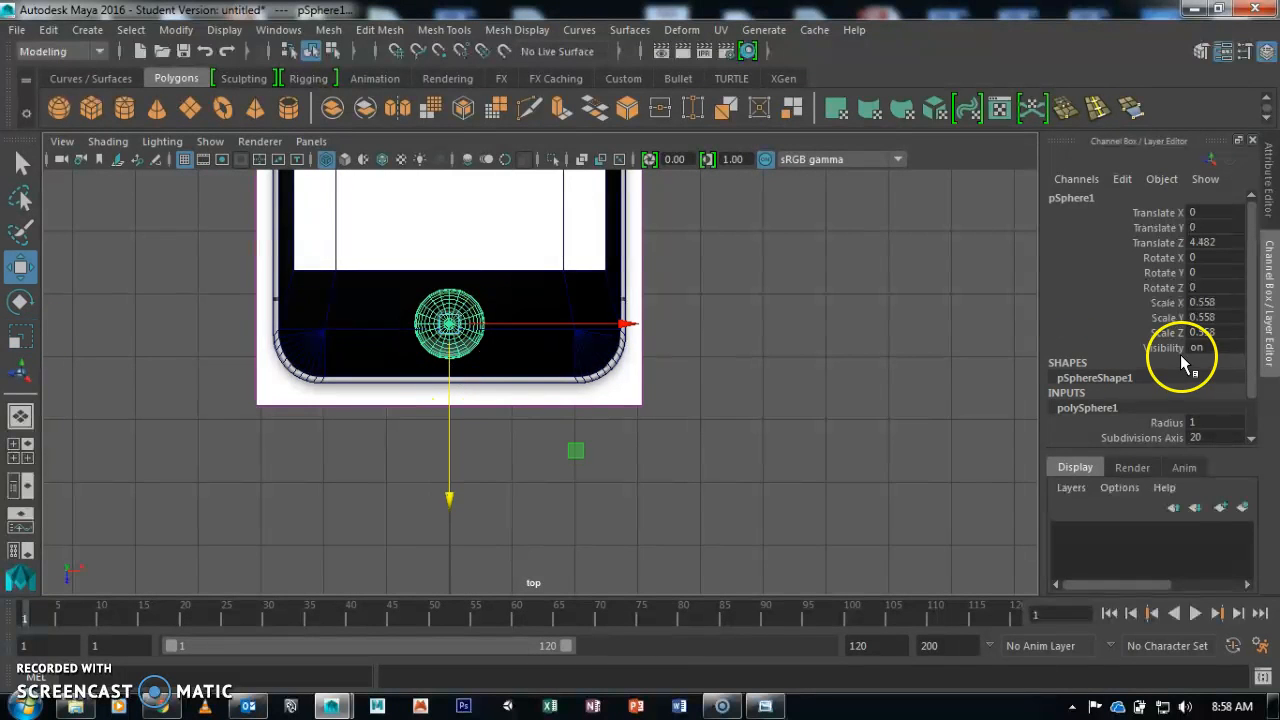
- Set the sphere's Subdivisions Axis and Subdivisions Height to 40
{"action": "scroll", "coordinate": [1185, 365], "scroll_direction": "down", "scroll_amount": 2}
{"action": "left_click_drag", "start_coordinate": [1205, 393], "coordinate": [1203, 405]}
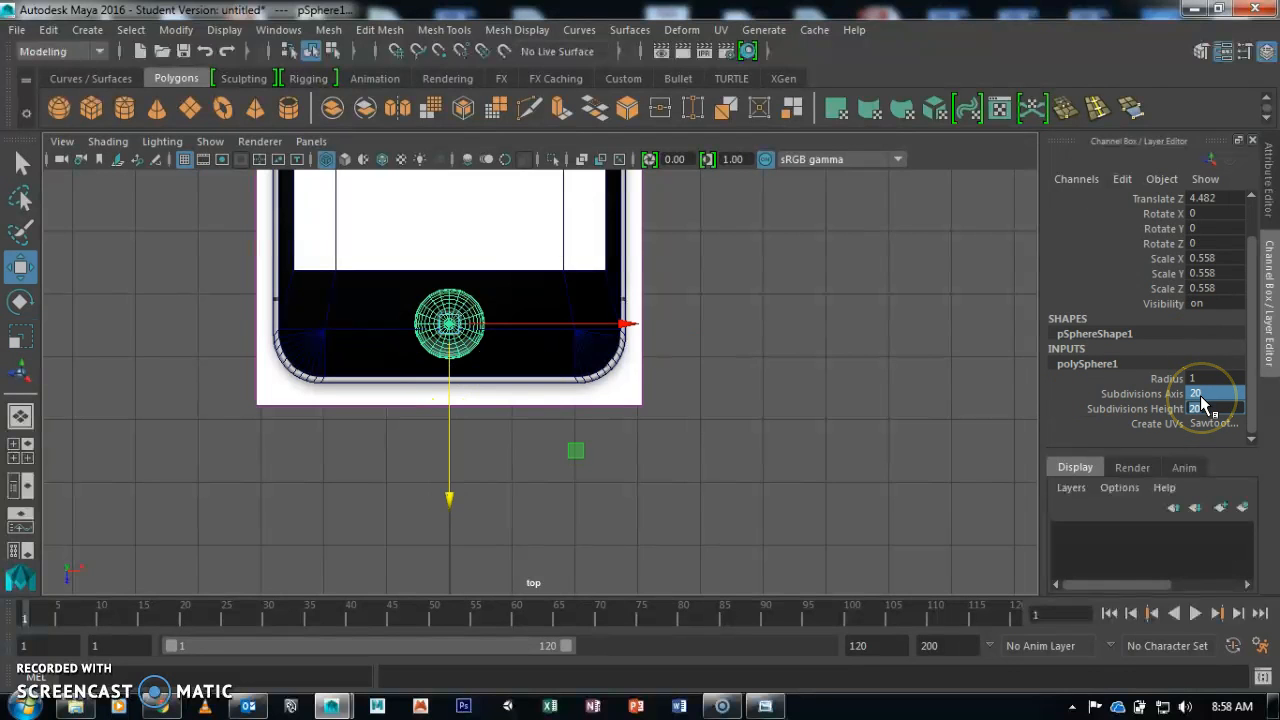
{"action": "type", "text": "40"}
{"action": "key", "text": "Return"}
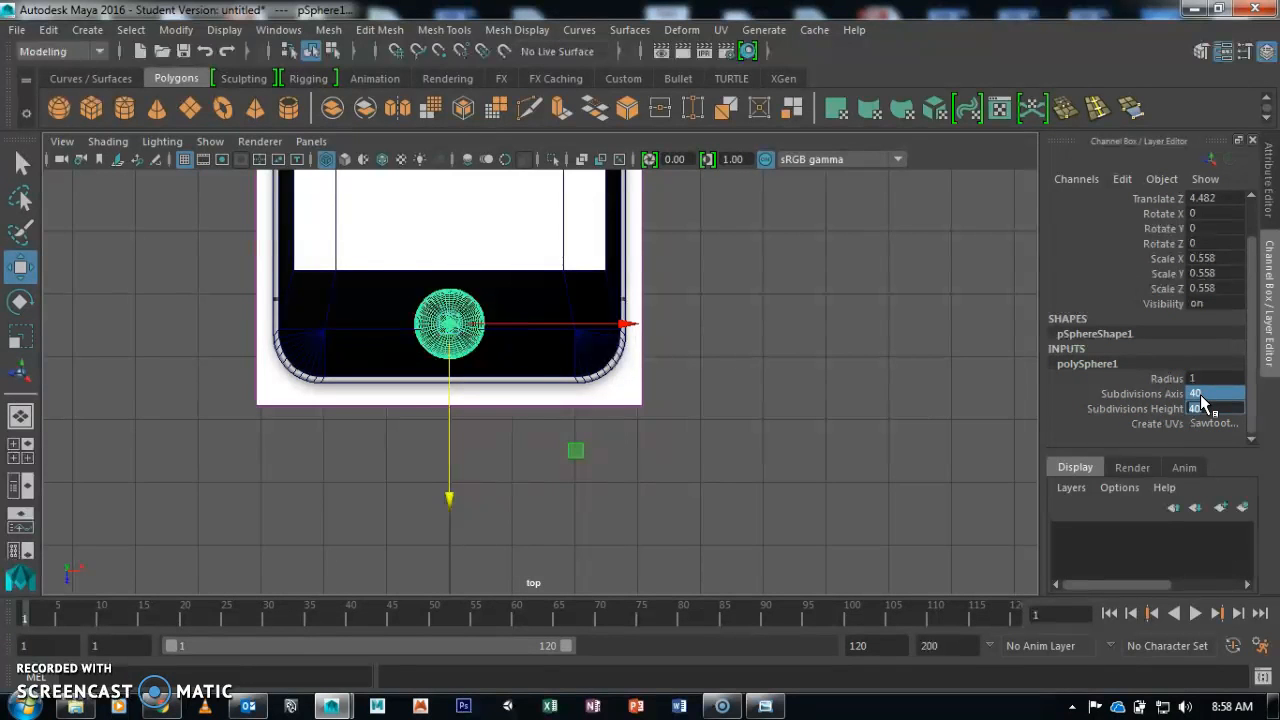
- Flatten the sphere to a Scale Y of about 0.178 and raise it to Translate Y about 0.33 at the front surface
{"action": "left_click", "coordinate": [21, 337]}
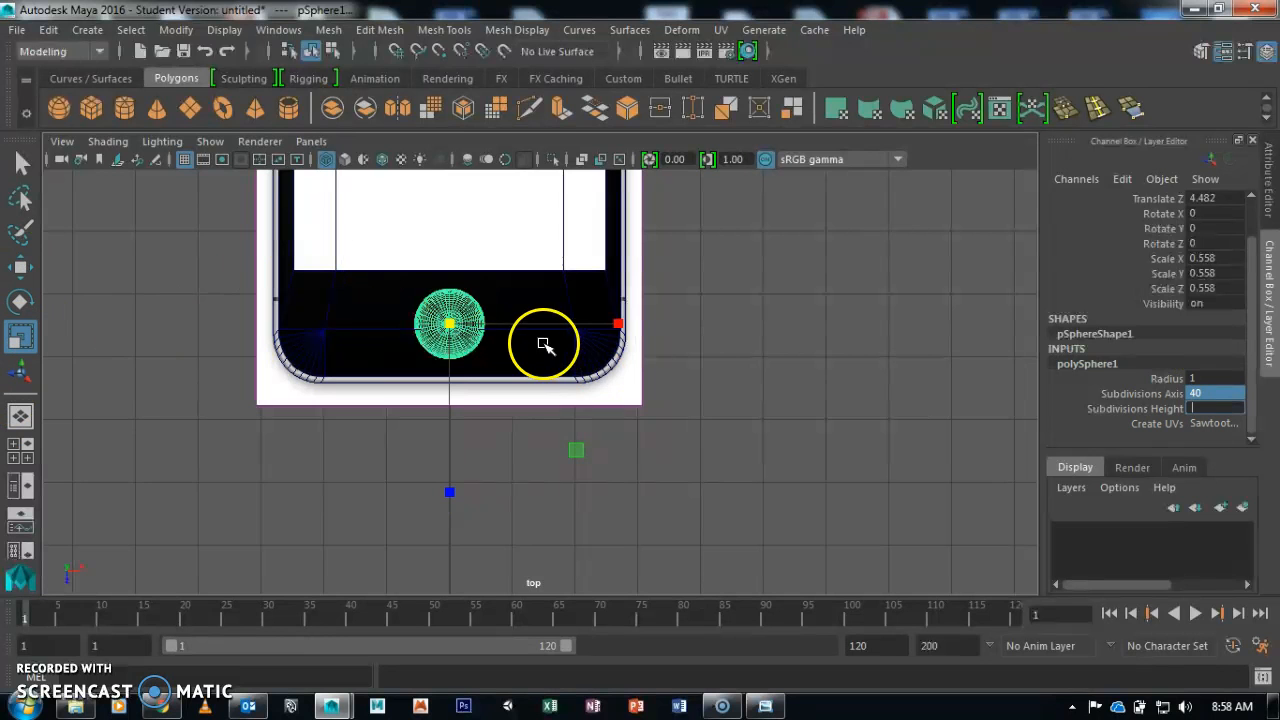
{"action": "key", "text": "space"}
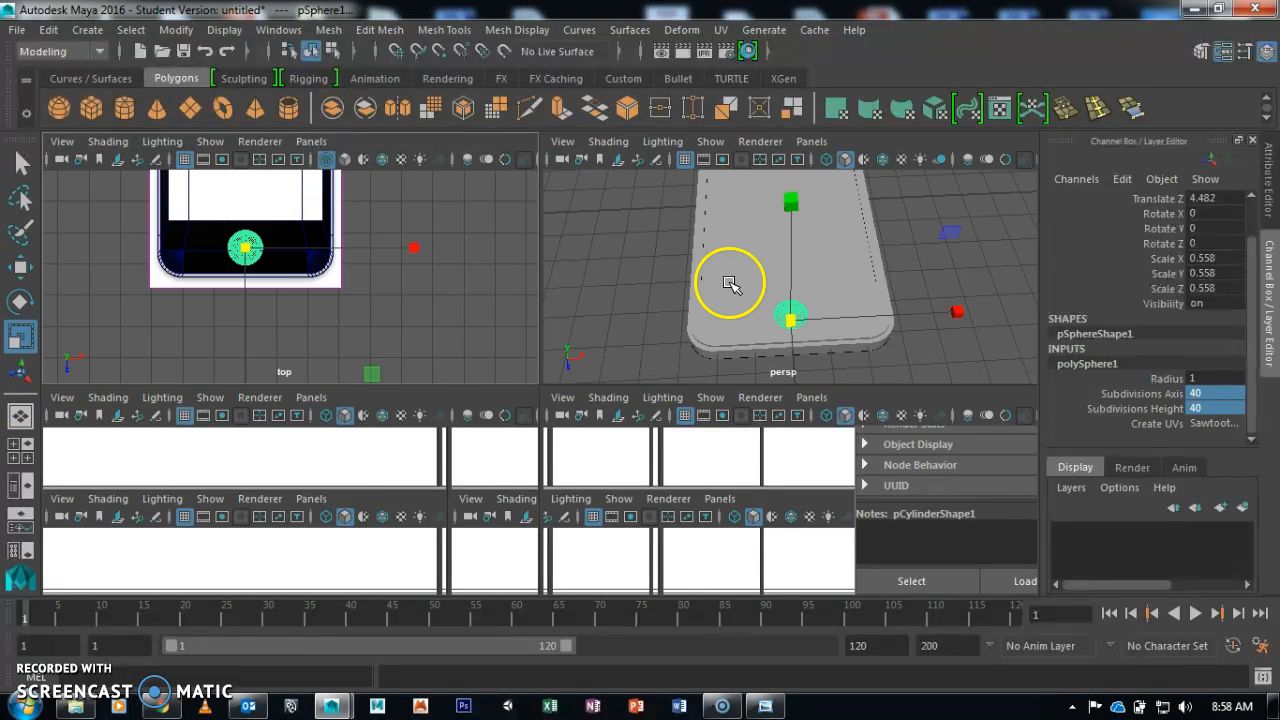
{"action": "key", "text": "space"}
{"action": "left_click_drag", "start_coordinate": [729, 300], "coordinate": [694, 343], "text": "alt"}
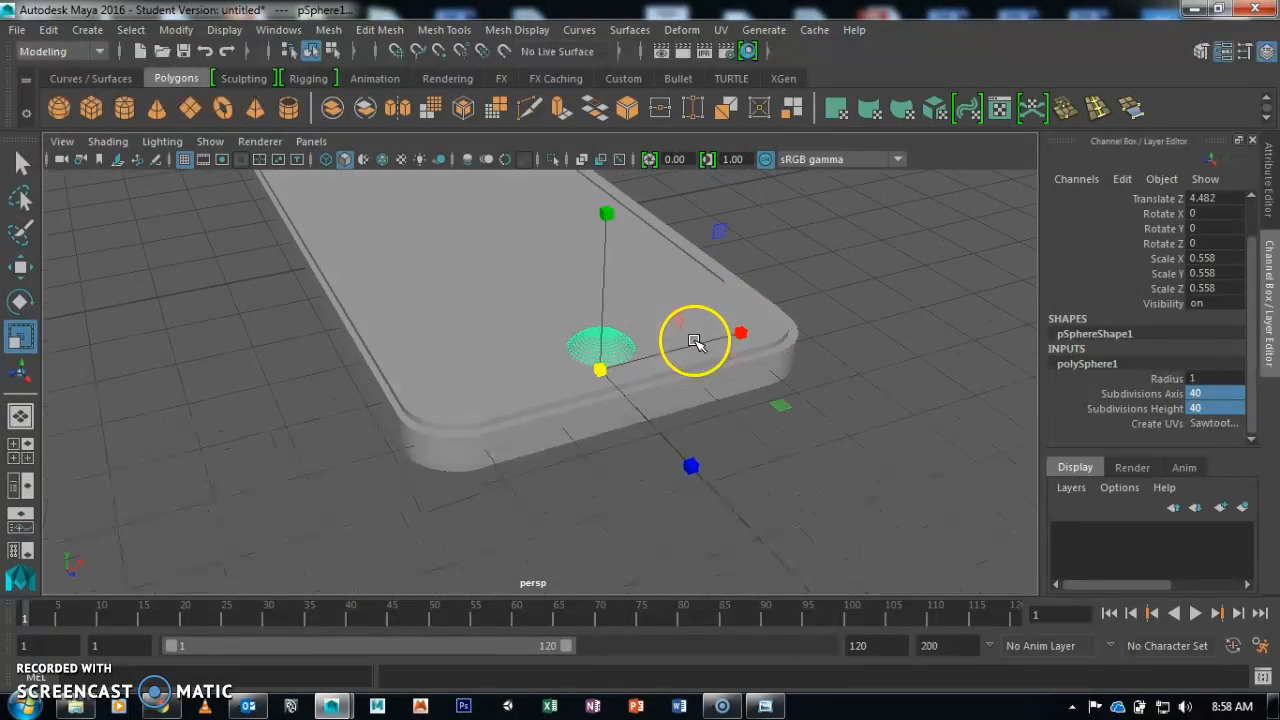
{"action": "mouse_move", "coordinate": [607, 211]}
{"action": "left_mouse_down"}
{"action": "mouse_move", "coordinate": [591, 277]}
{"action": "mouse_move", "coordinate": [606, 263]}
{"action": "mouse_move", "coordinate": [606, 211]}
{"action": "left_mouse_up"}
{"action": "scroll", "coordinate": [606, 240], "scroll_direction": "up", "scroll_amount": 4}
{"action": "left_click_drag", "start_coordinate": [640, 360], "coordinate": [527, 280], "text": "alt"}
{"action": "left_click", "coordinate": [14, 340]}
{"action": "key", "text": "w"}
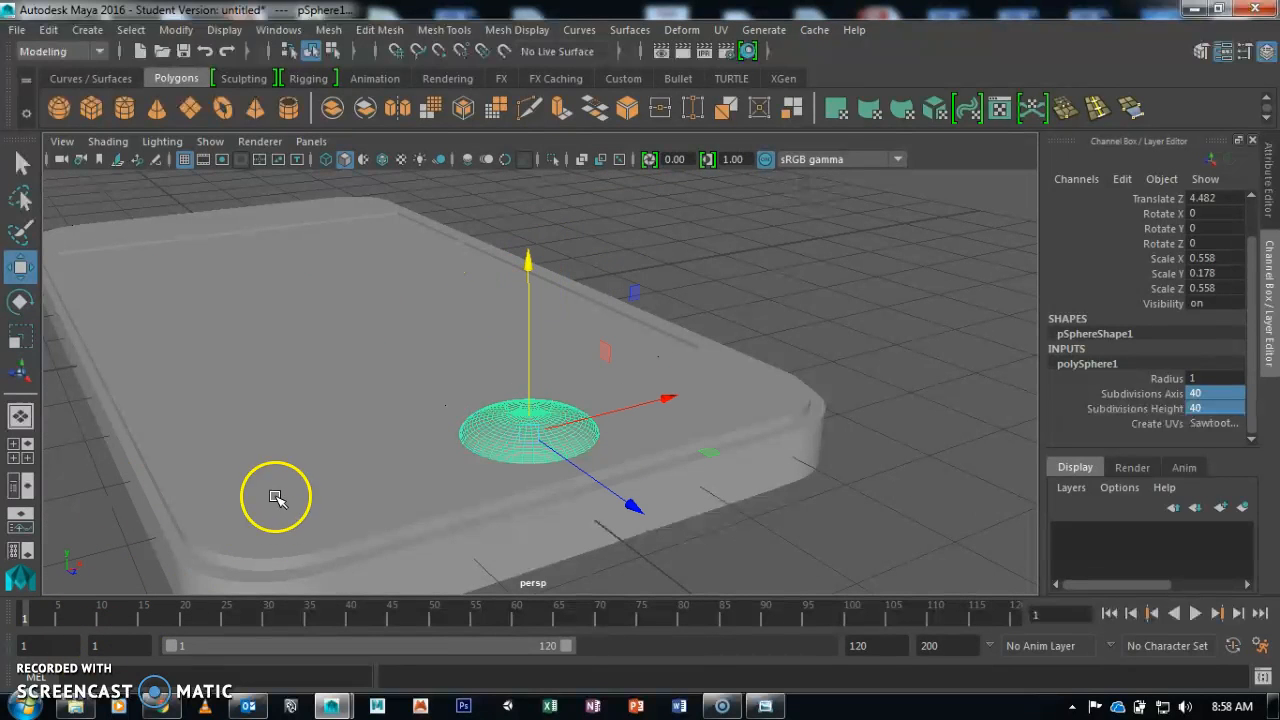
- Select the phone body and the flattened sphere, and subtract the sphere with a Boolean Difference to carve the home button recess
{"action": "left_click", "coordinate": [367, 459]}
{"action": "left_click_drag", "start_coordinate": [367, 459], "coordinate": [453, 383], "text": "alt"}
{"action": "left_click", "coordinate": [606, 333]}
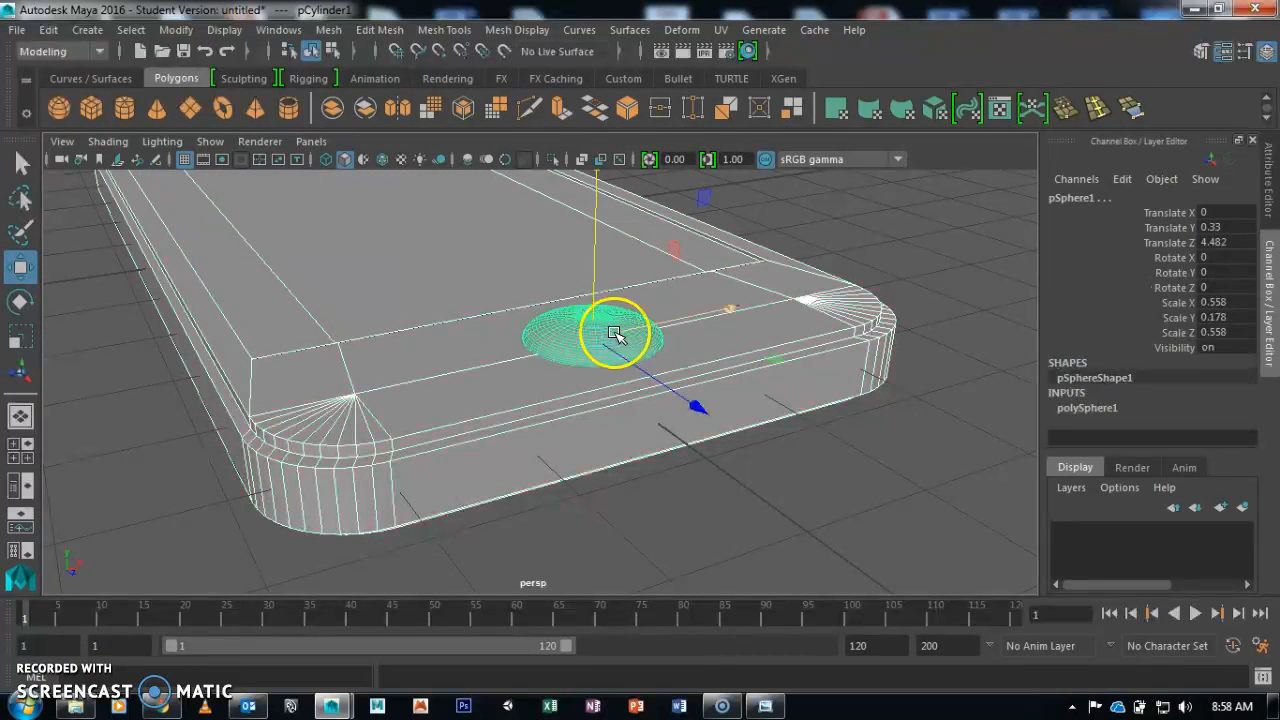
{"action": "left_click", "coordinate": [330, 30]}
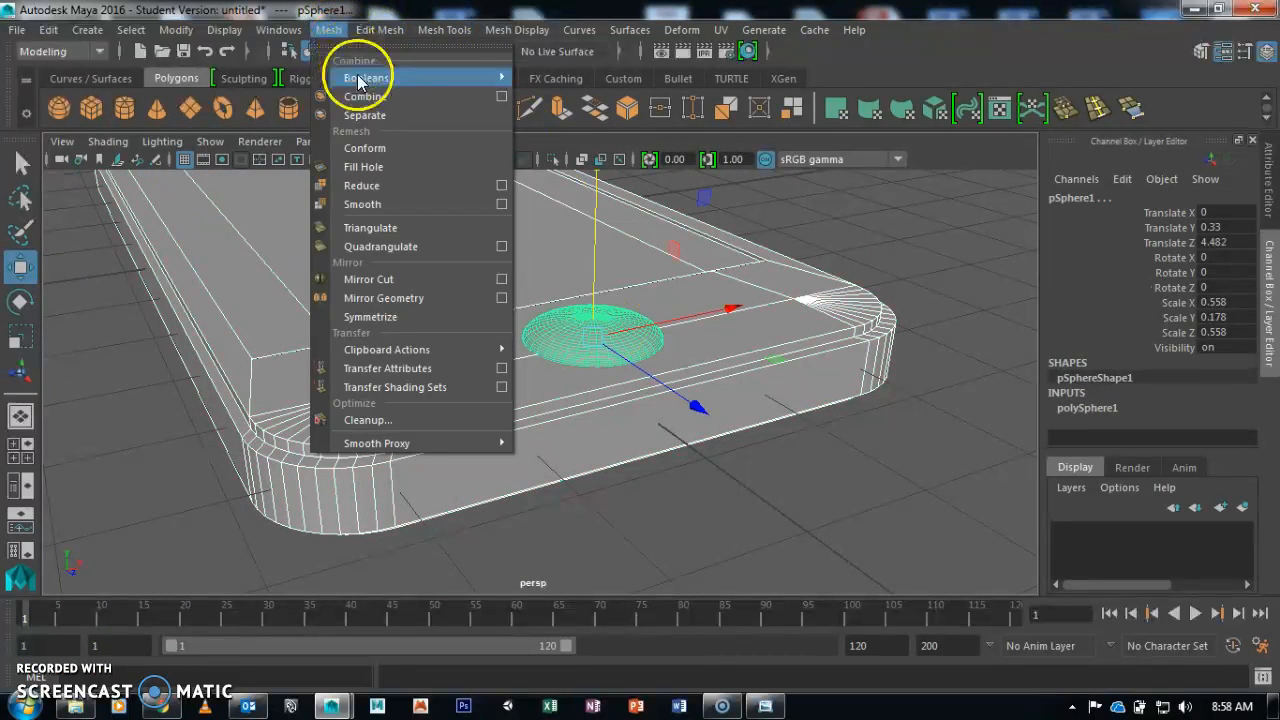
{"action": "mouse_move", "coordinate": [450, 78]}
{"action": "left_click", "coordinate": [557, 113]}
{"action": "left_click", "coordinate": [720, 351]}
- Examine the phone body, screen recess and home button dent from several angles in the perspective view
{"action": "left_click_drag", "start_coordinate": [720, 351], "coordinate": [733, 423], "text": "alt"}
{"action": "left_click", "coordinate": [733, 423]}
{"action": "right_click_drag", "start_coordinate": [733, 423], "coordinate": [634, 380], "text": "alt"}
{"action": "left_click_drag", "start_coordinate": [634, 380], "coordinate": [307, 338], "text": "alt"}
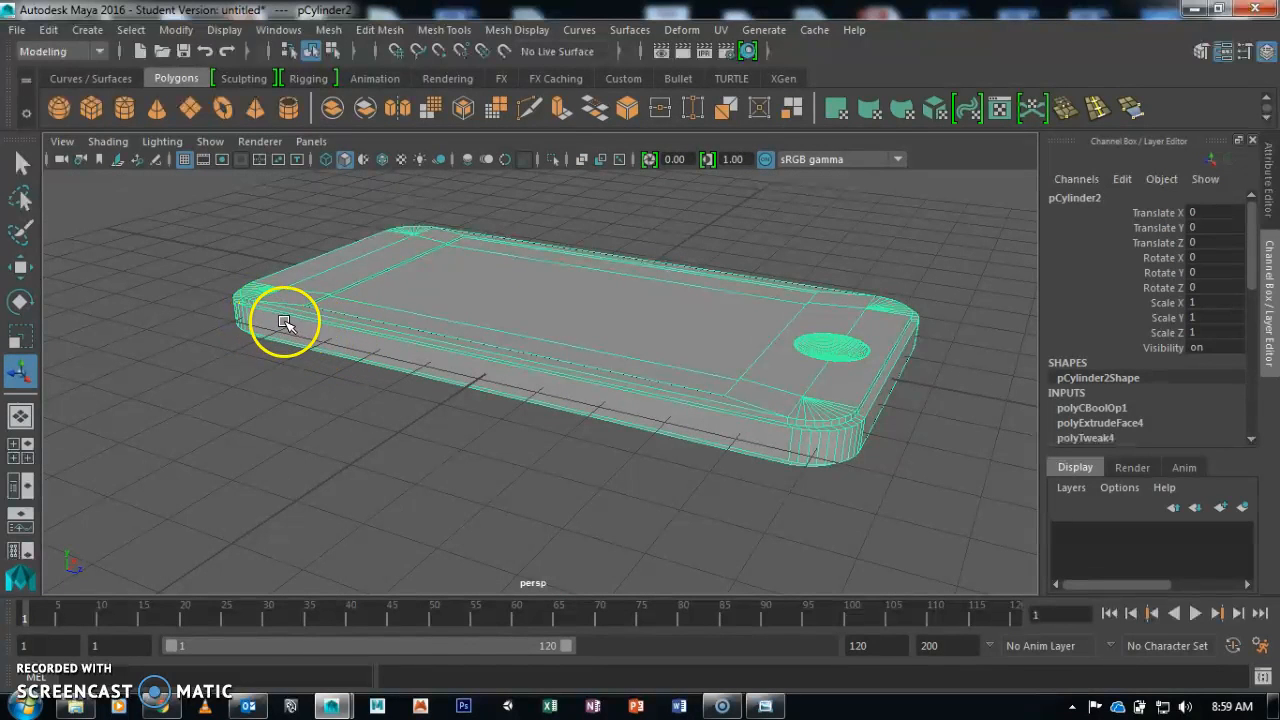
{"action": "left_click_drag", "start_coordinate": [284, 330], "coordinate": [409, 423], "text": "alt"}
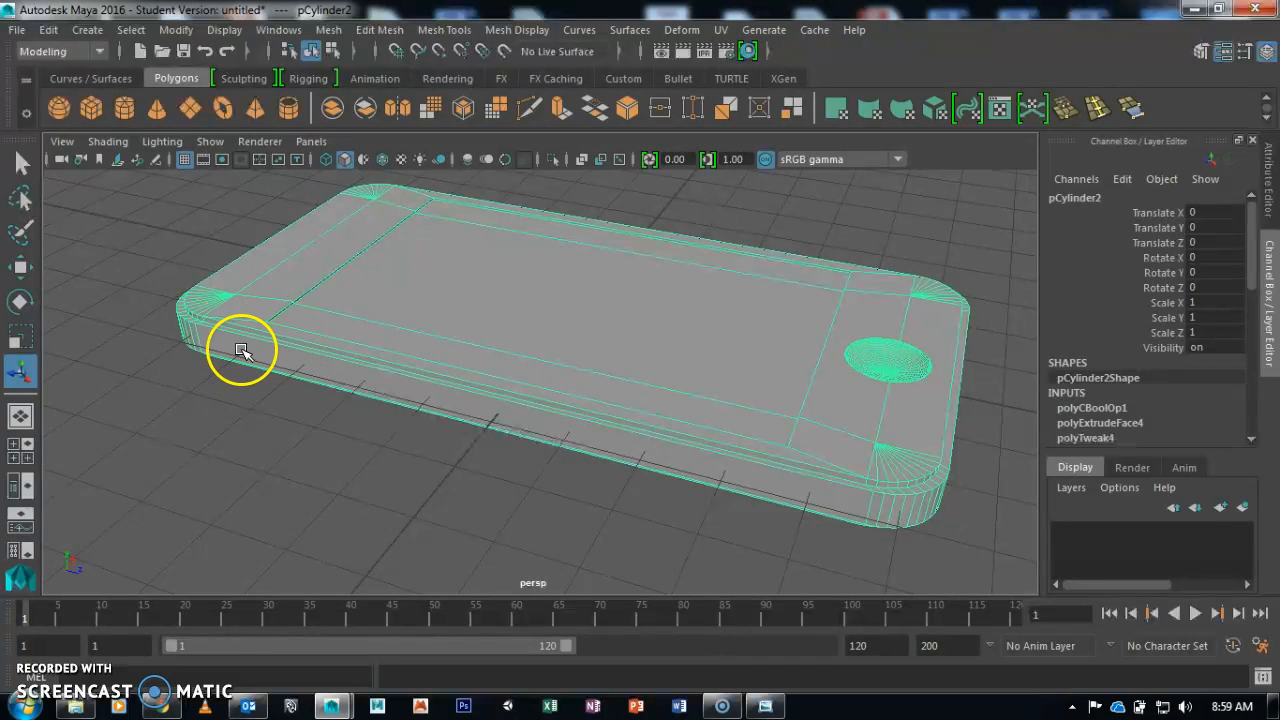
{"action": "left_click_drag", "start_coordinate": [304, 364], "coordinate": [334, 400], "text": "alt"}
{"action": "left_click_drag", "start_coordinate": [676, 405], "coordinate": [663, 320], "text": "alt"}
{"action": "left_click", "coordinate": [823, 271]}
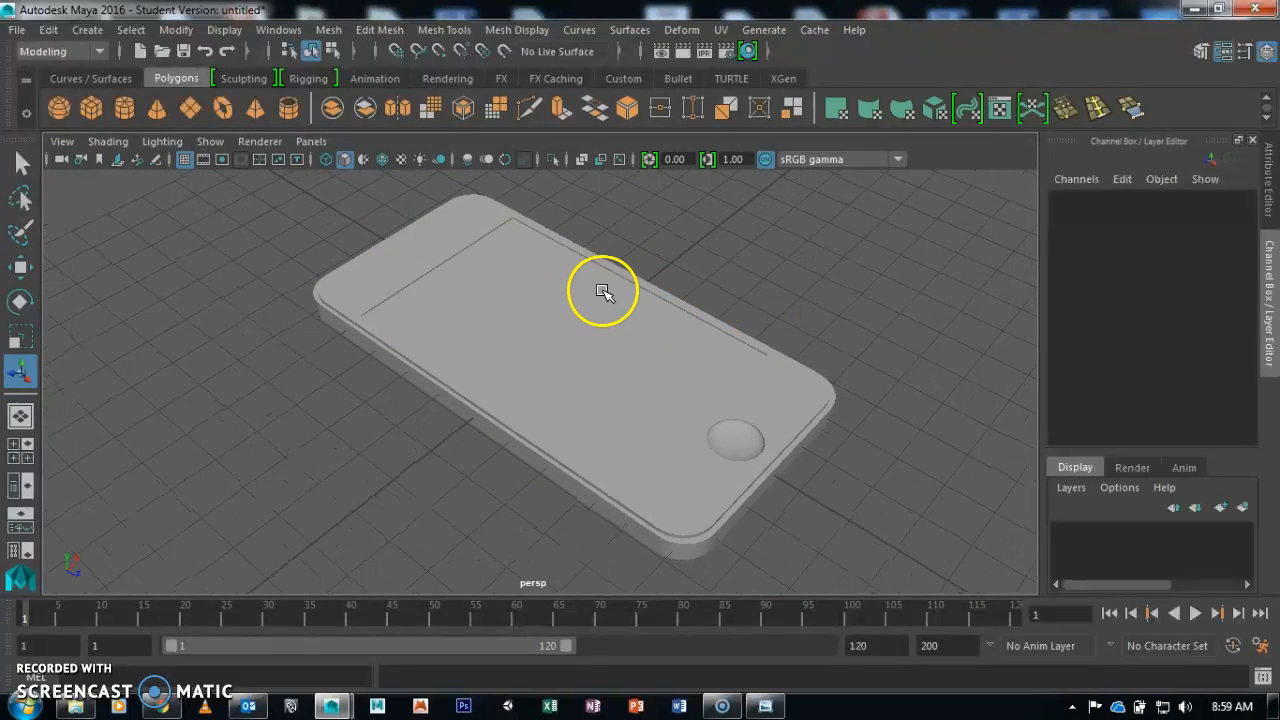
{"action": "left_click", "coordinate": [424, 262]}
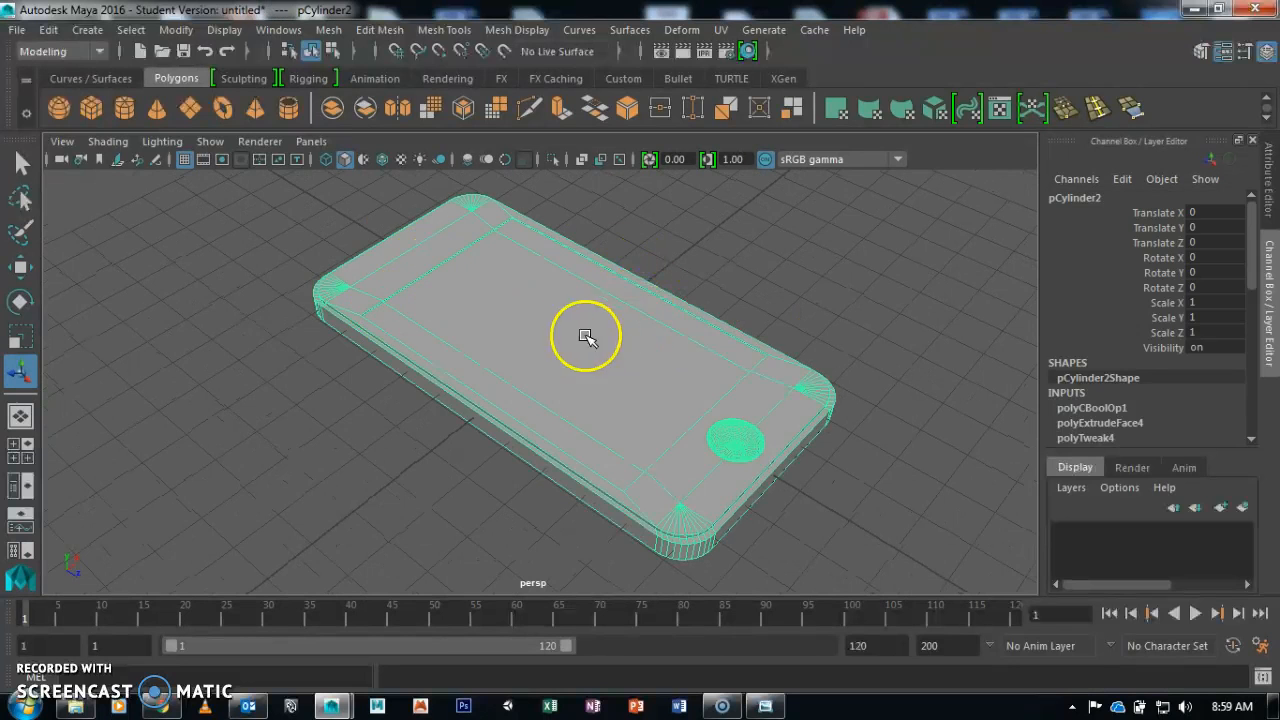